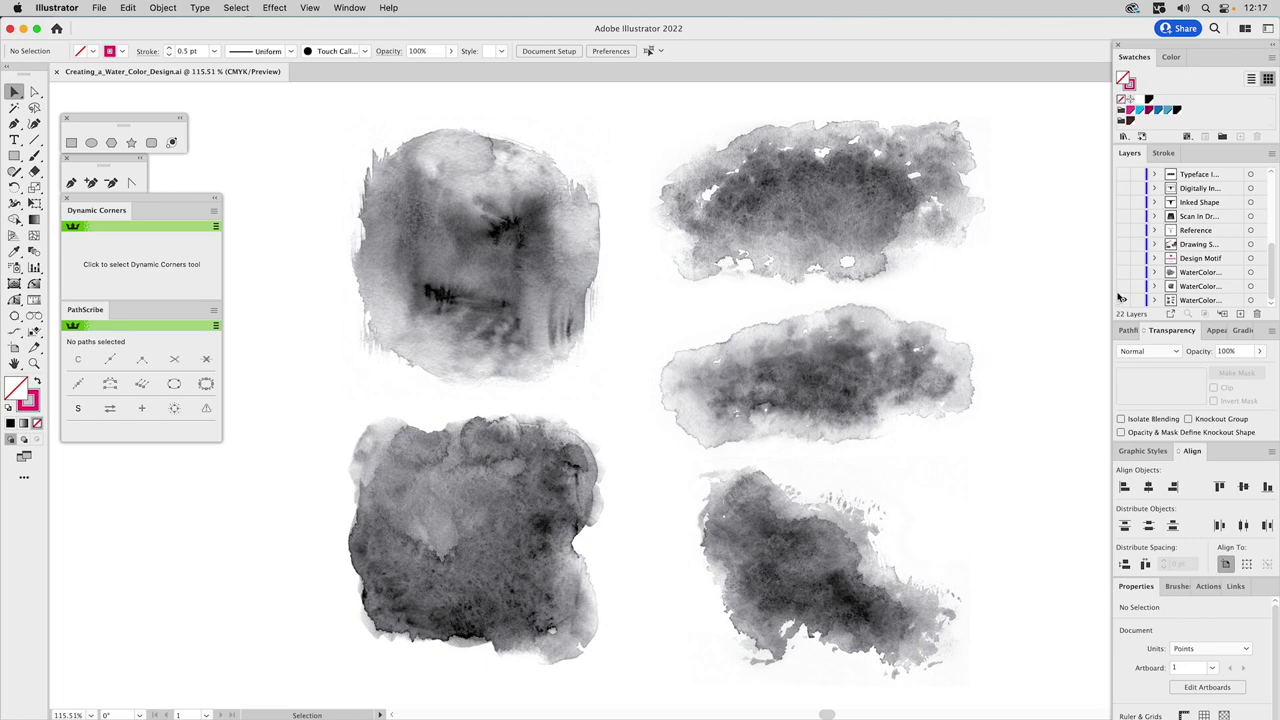
# Show only the layer with the large square watercolor texture and select the linked image
pyautogui.keyDown('alt'); pyautogui.click(1123, 287); pyautogui.keyUp('alt')
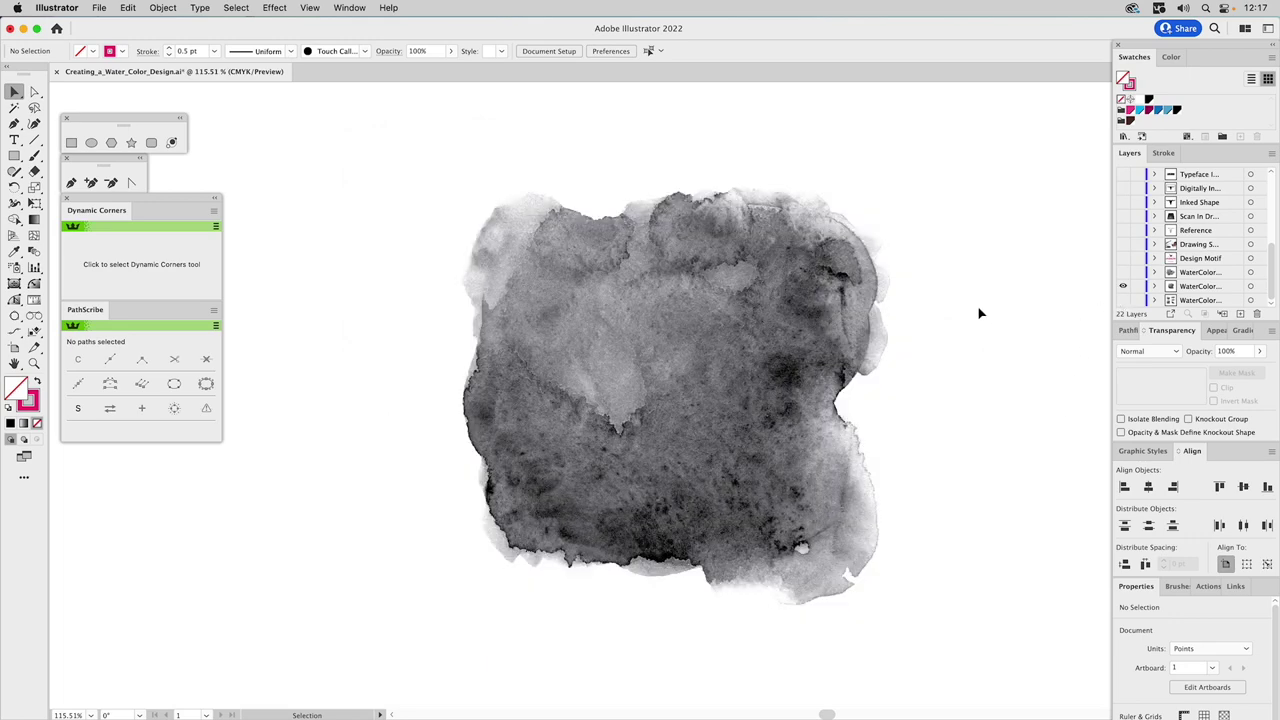
pyautogui.click(861, 290)
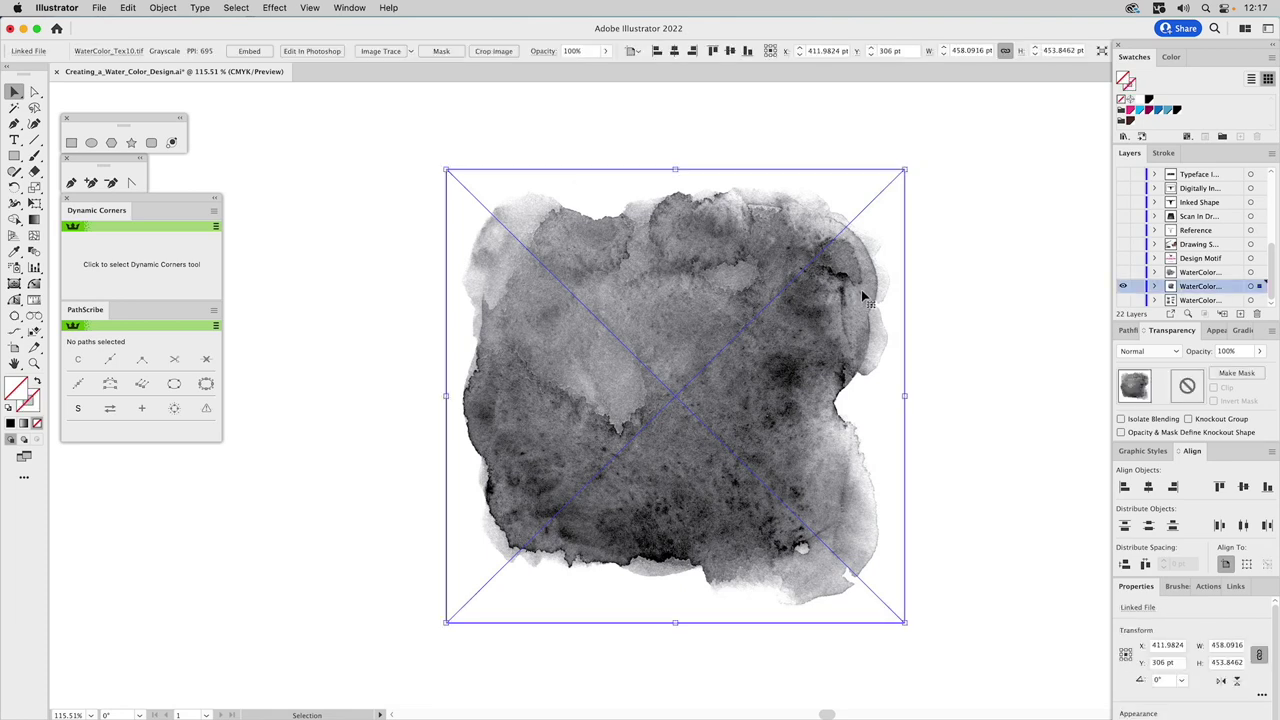
# Examine the grain and top edges of the square watercolor texture up close
pyautogui.press('z')
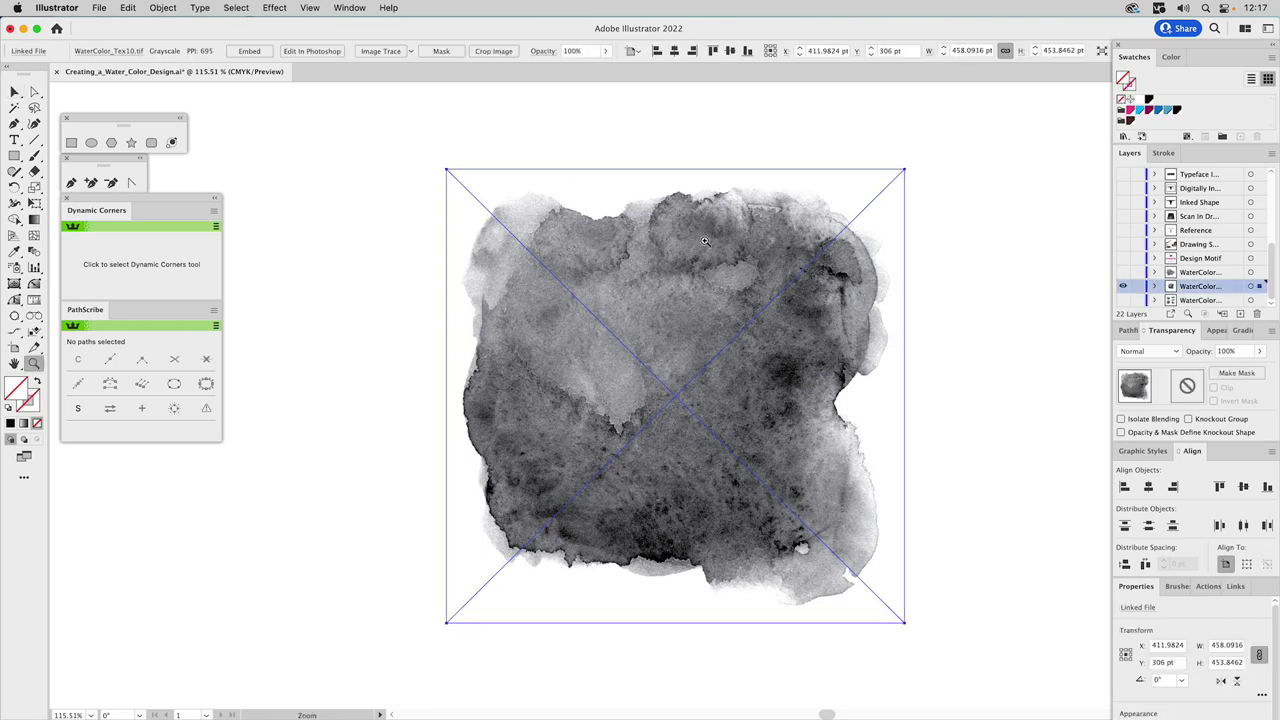
pyautogui.click(971, 263)
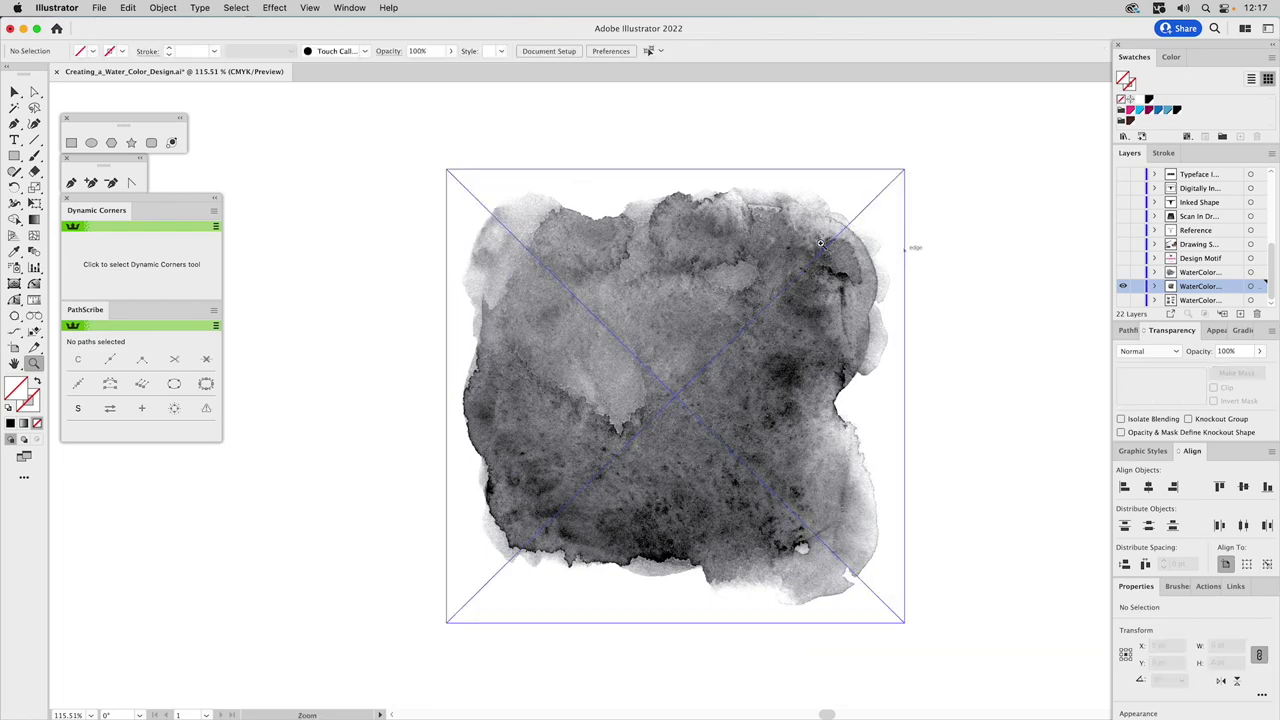
pyautogui.moveTo(843, 230); pyautogui.dragTo(850, 350)
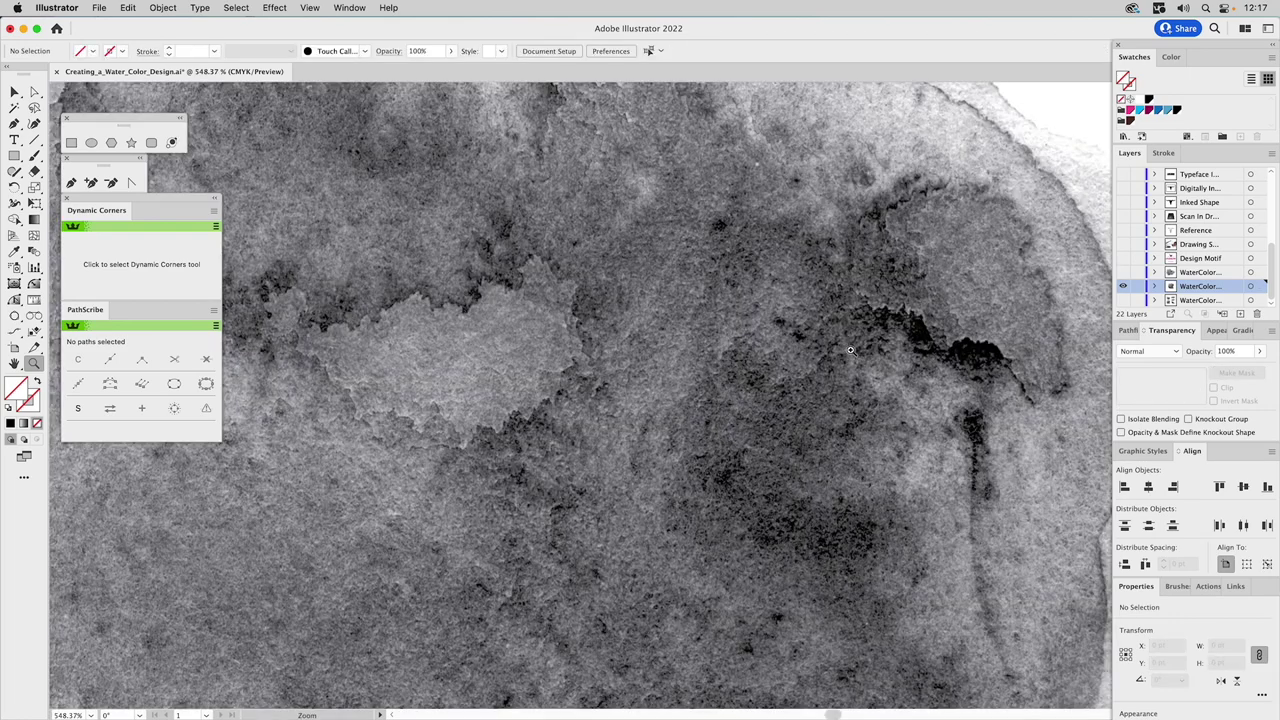
pyautogui.moveTo(856, 249); pyautogui.dragTo(880, 428)
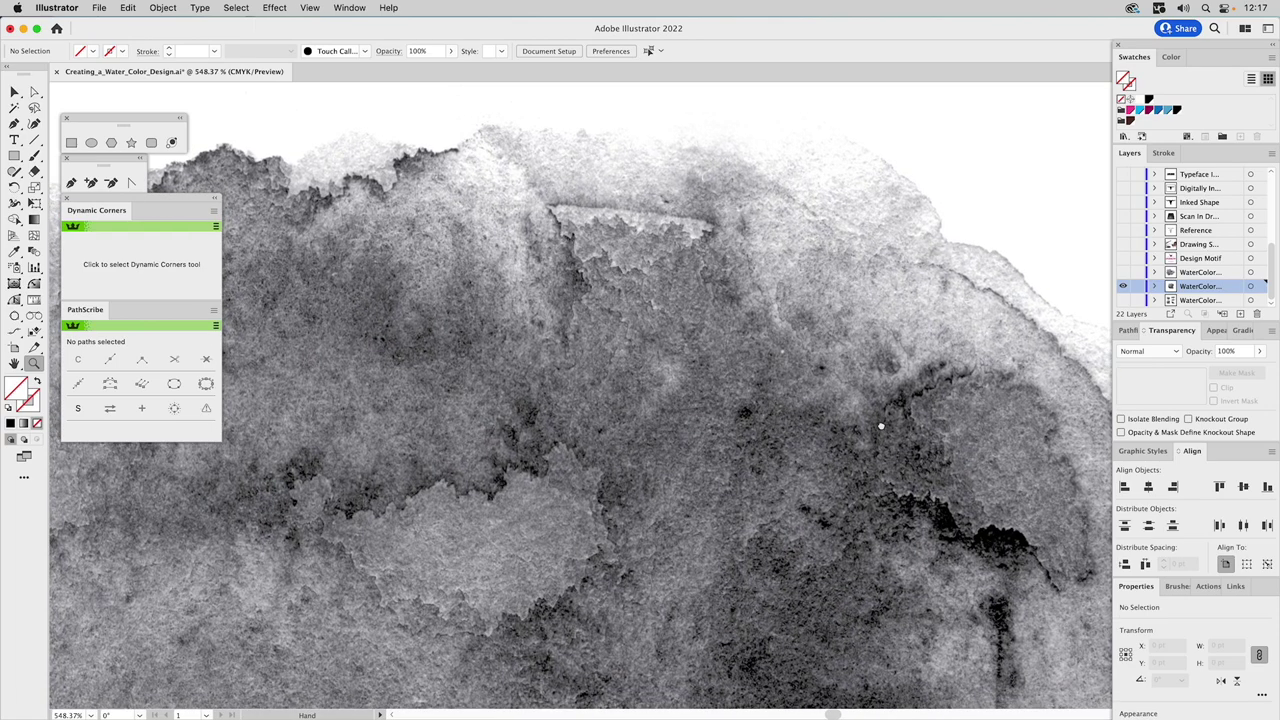
pyautogui.moveTo(881, 427); pyautogui.dragTo(925, 451)
pyautogui.moveTo(572, 334); pyautogui.dragTo(870, 326)
pyautogui.moveTo(682, 313); pyautogui.dragTo(799, 301)
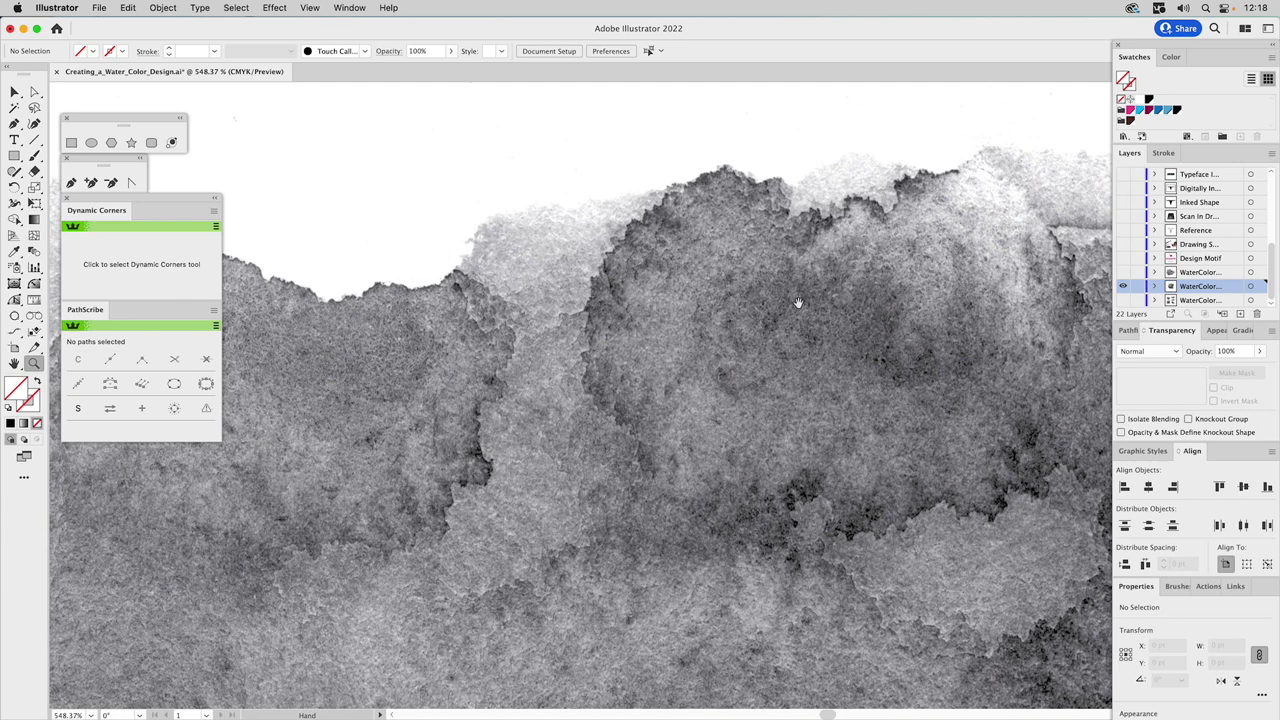
pyautogui.moveTo(426, 331); pyautogui.dragTo(777, 277)
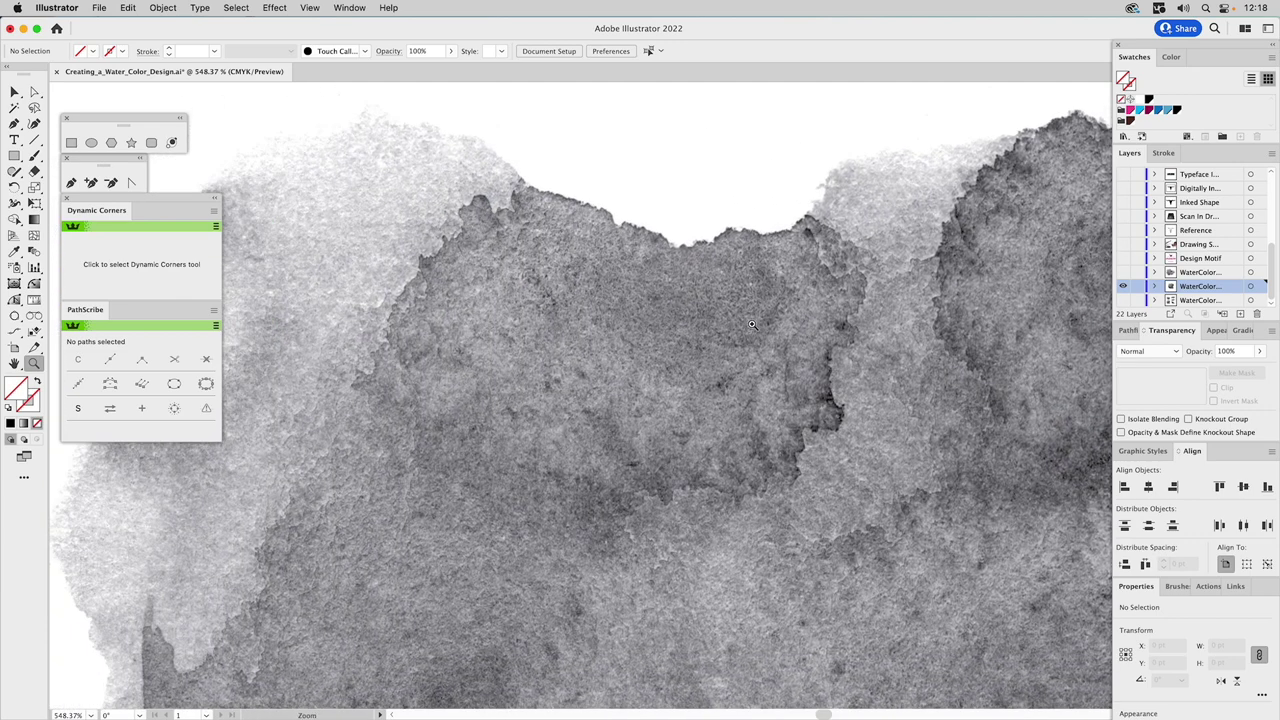
pyautogui.press('super+0')
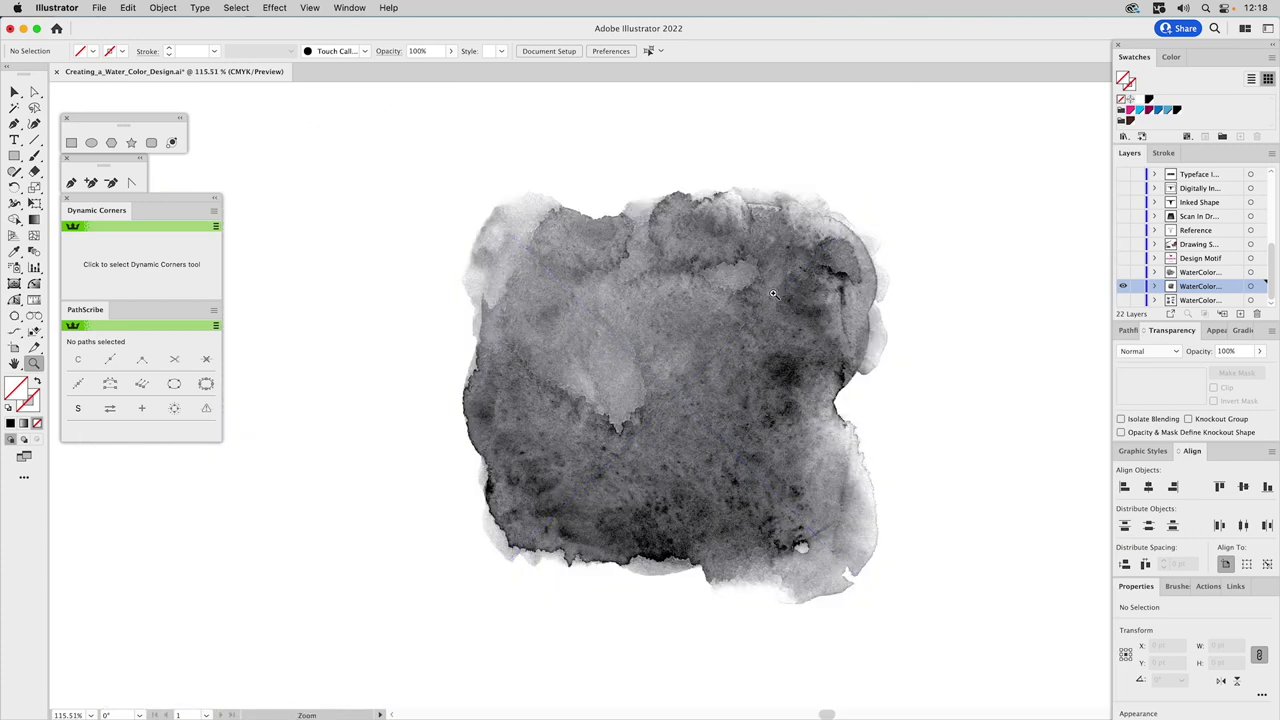
# Colour the grayscale square watercolor texture with the magenta swatch and set its opacity to 50%
pyautogui.press('v')
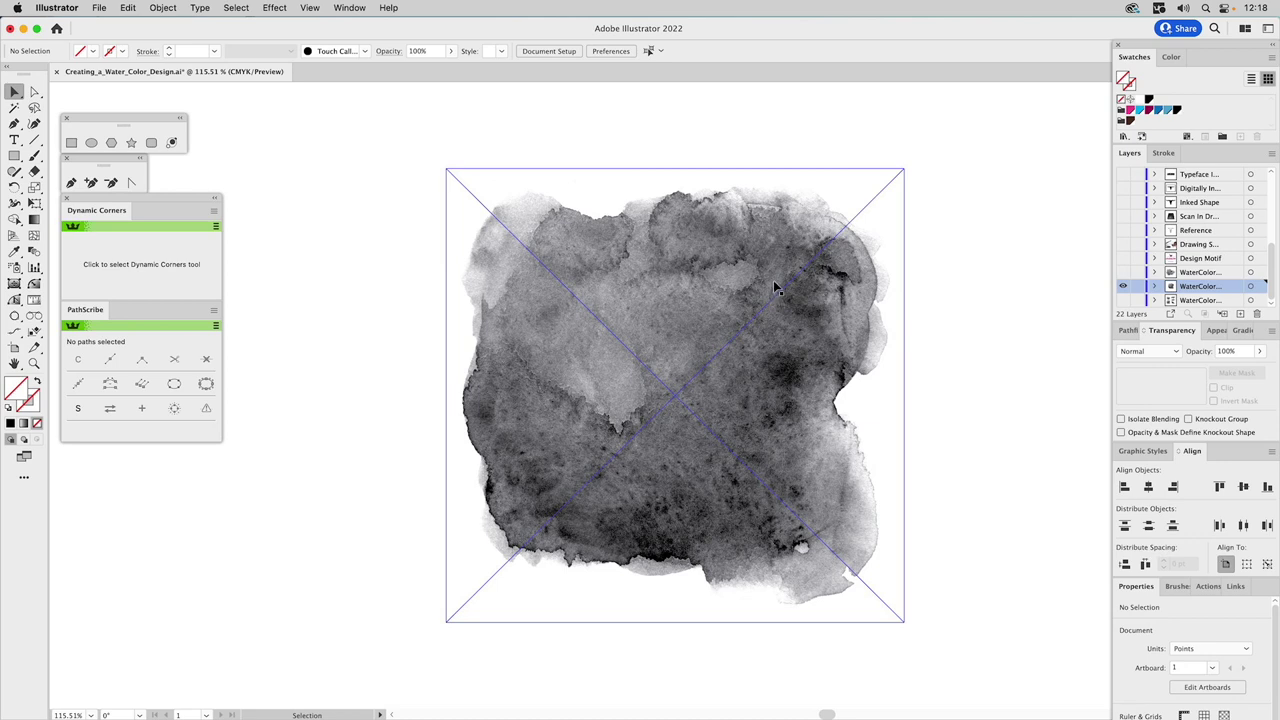
pyautogui.click(773, 289)
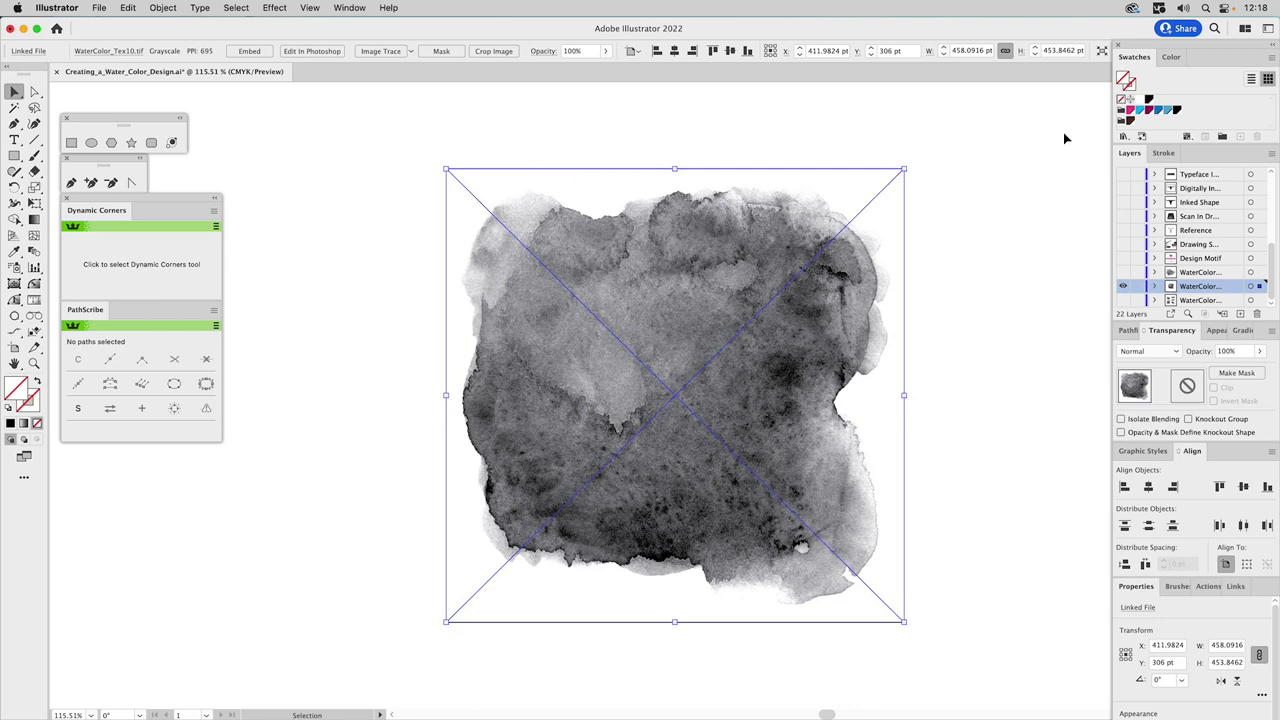
pyautogui.click(1129, 112)
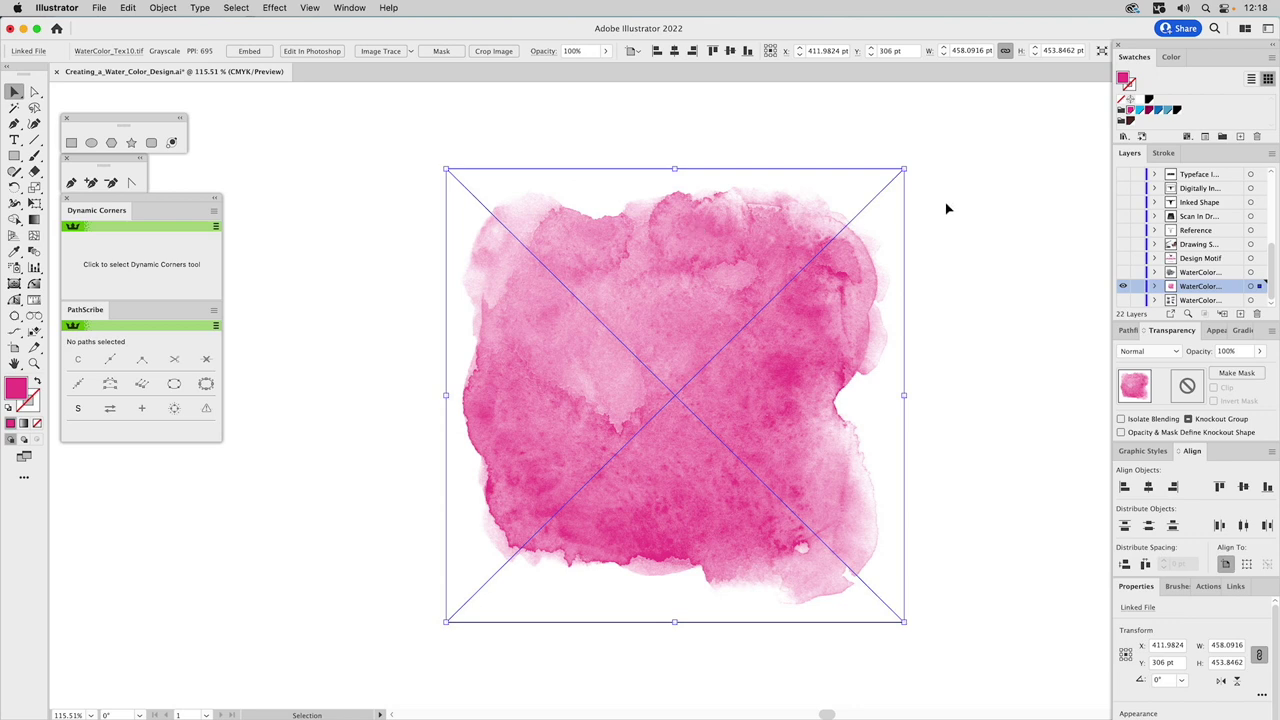
pyautogui.click(1222, 352)
pyautogui.write('50%')
pyautogui.press('Return')
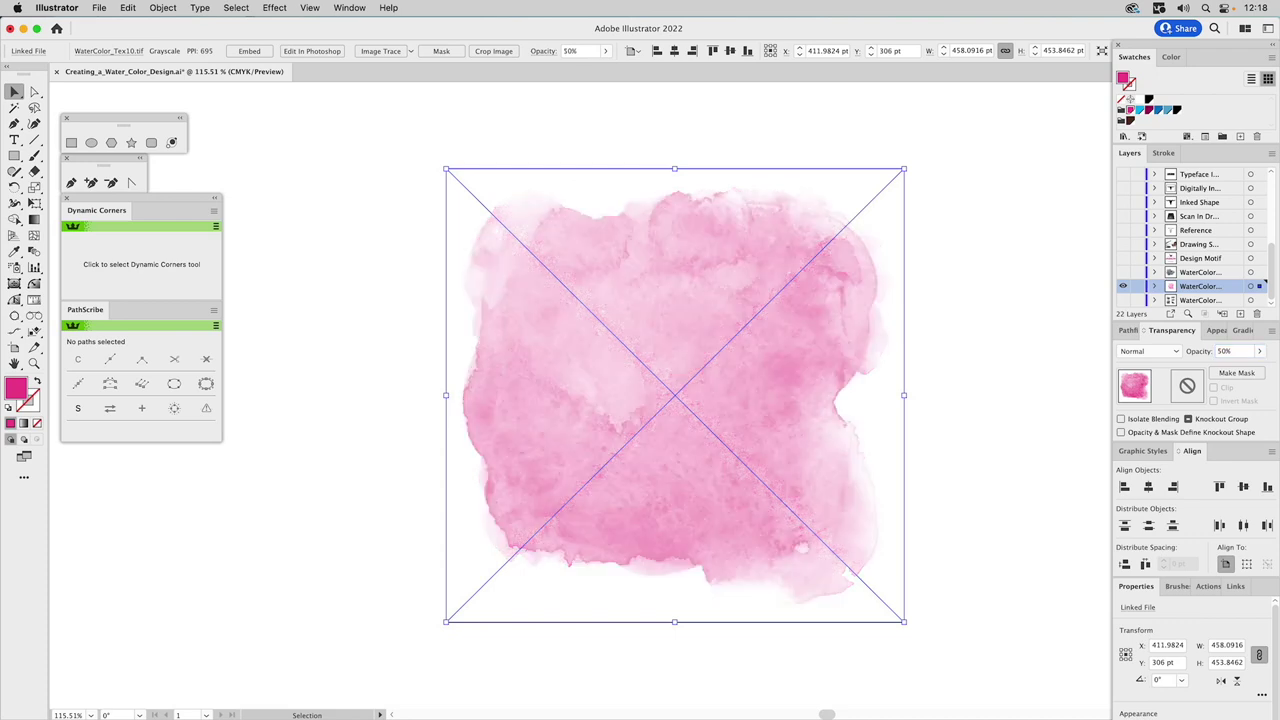
pyautogui.click(1014, 325)
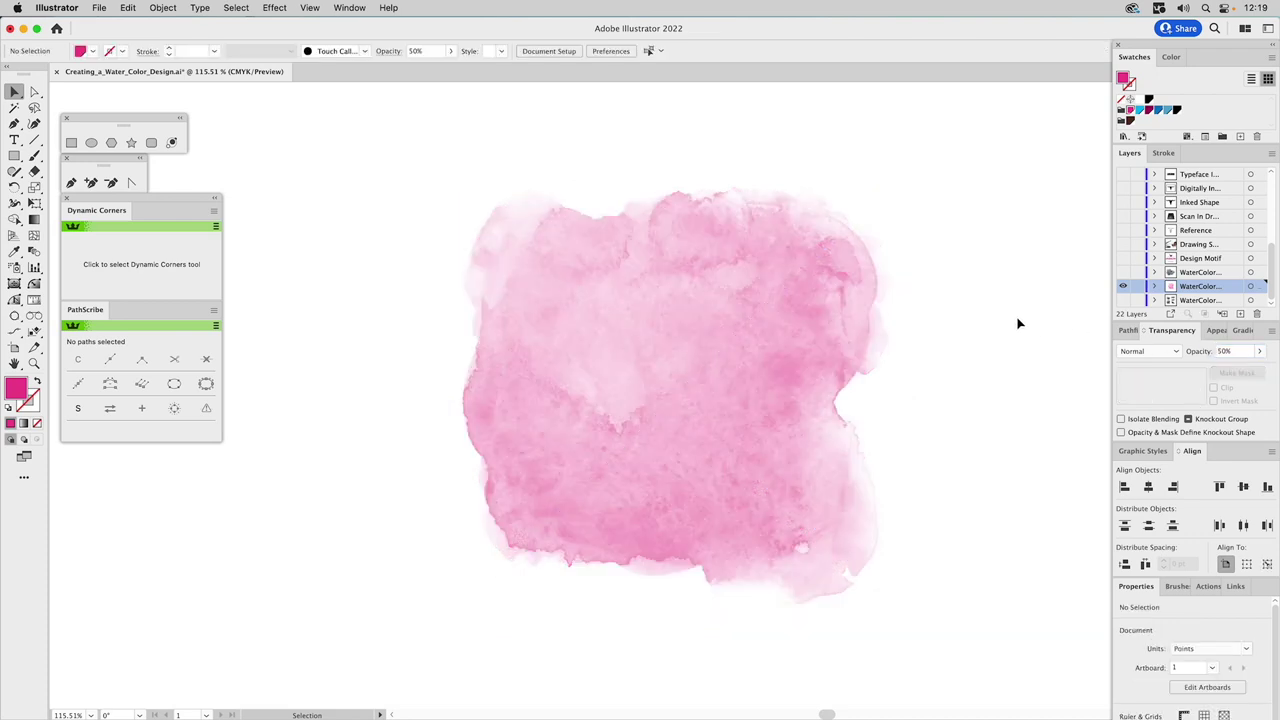
pyautogui.click(887, 285)
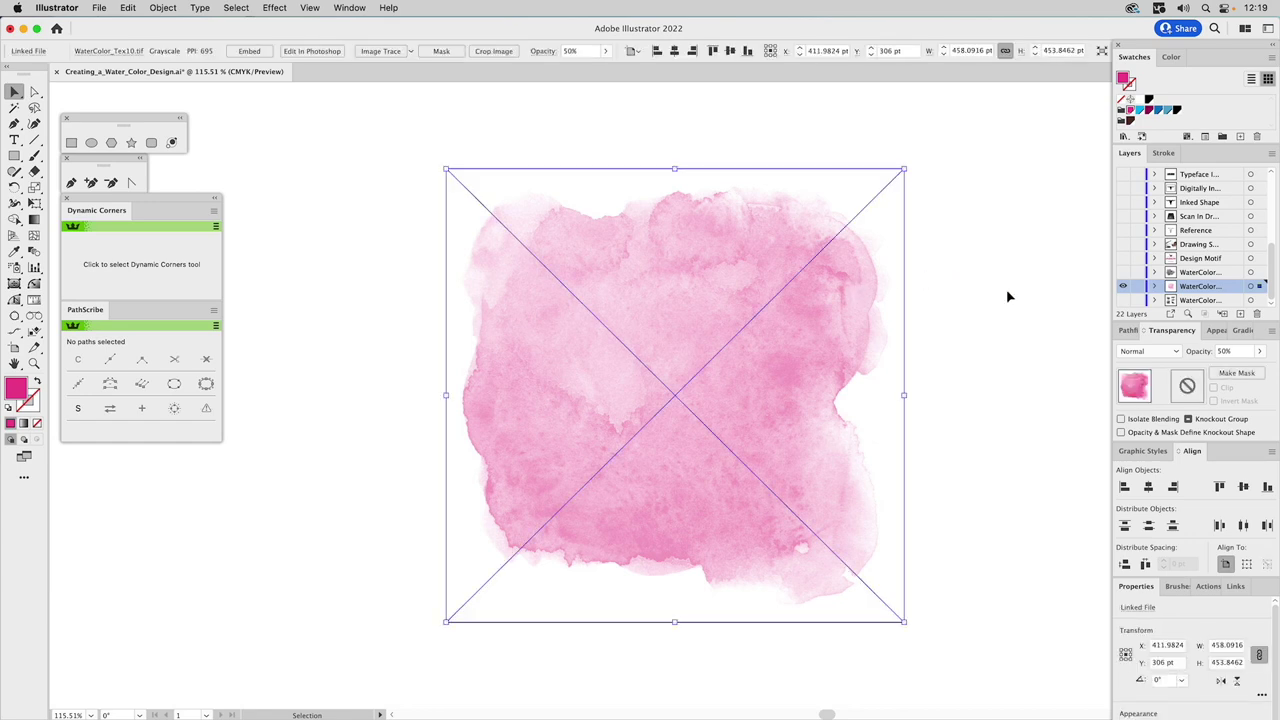
pyautogui.click(1148, 352)
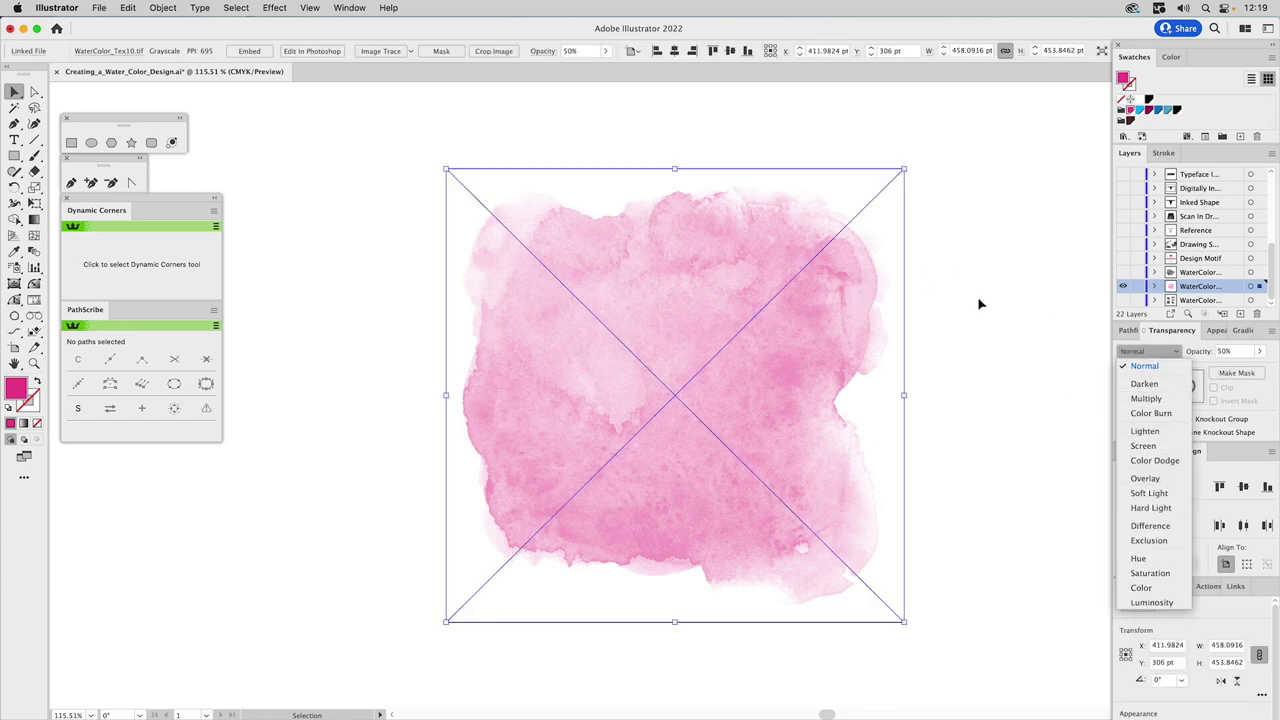
pyautogui.click(951, 283)
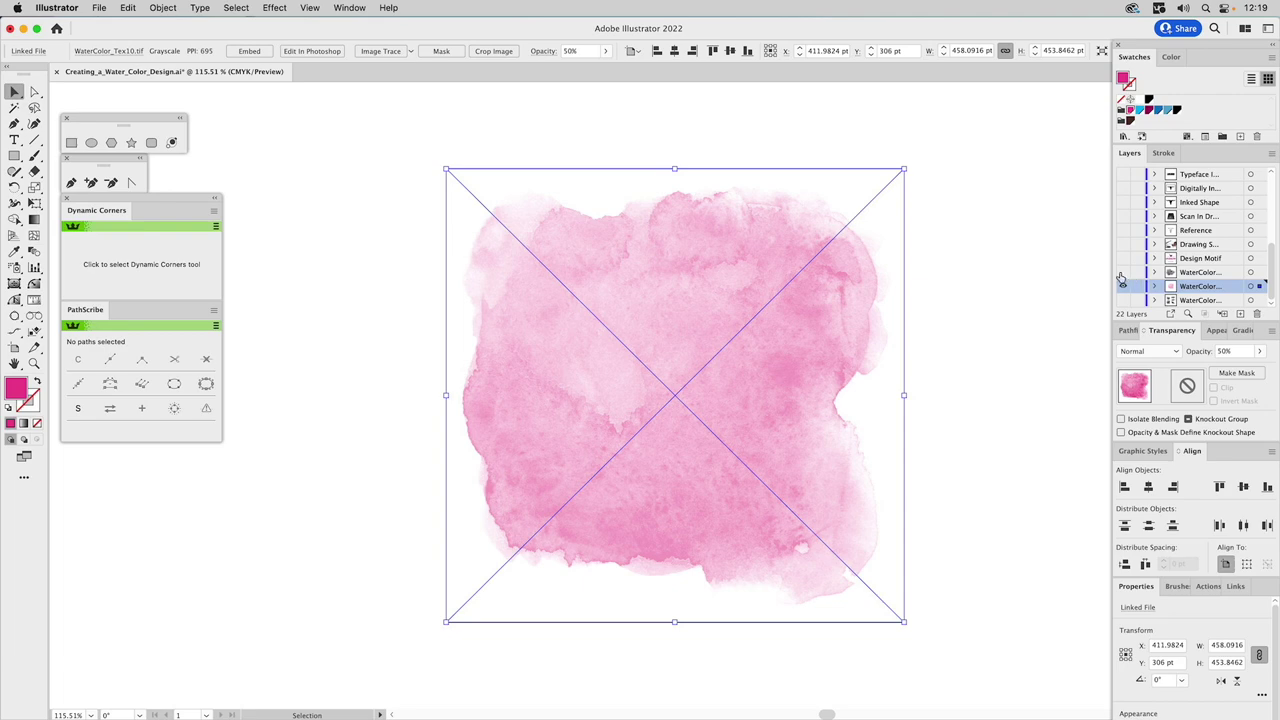
pyautogui.click(1060, 277)
# Show the layer with the second watercolor texture and centre that image horizontally on the artboard
pyautogui.click(1124, 273)
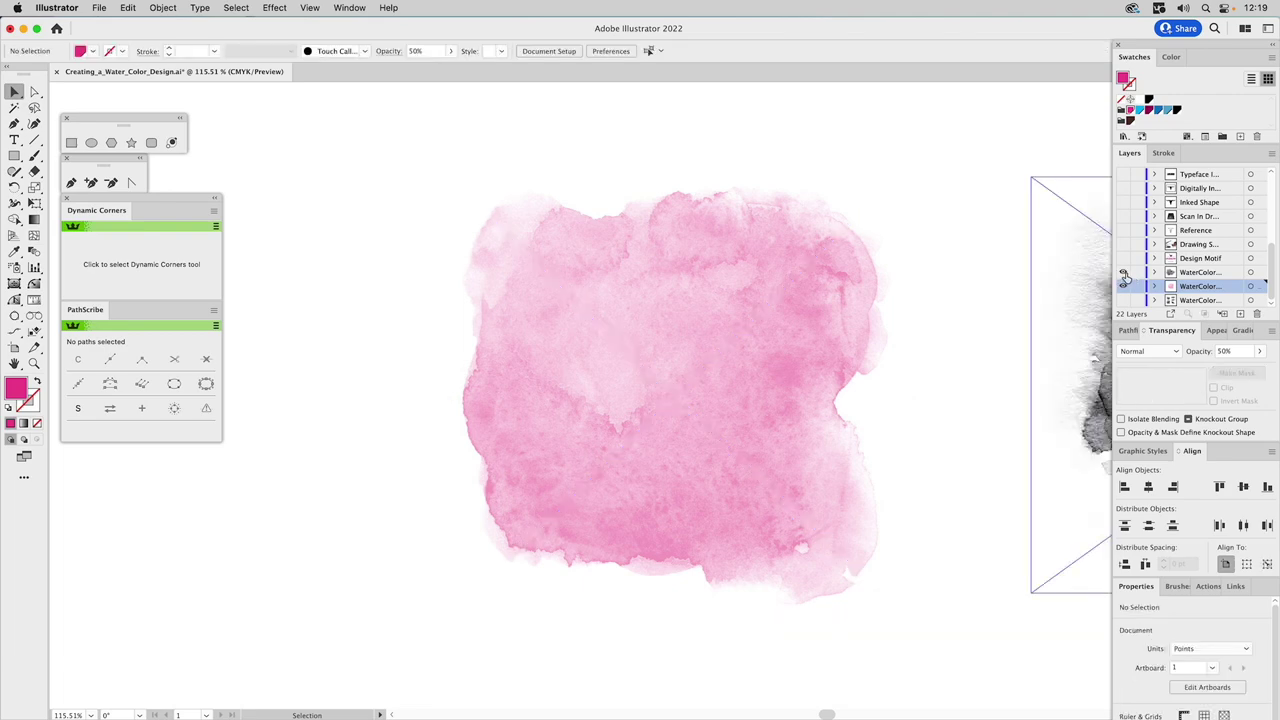
pyautogui.click(1081, 292)
pyautogui.click(1146, 488)
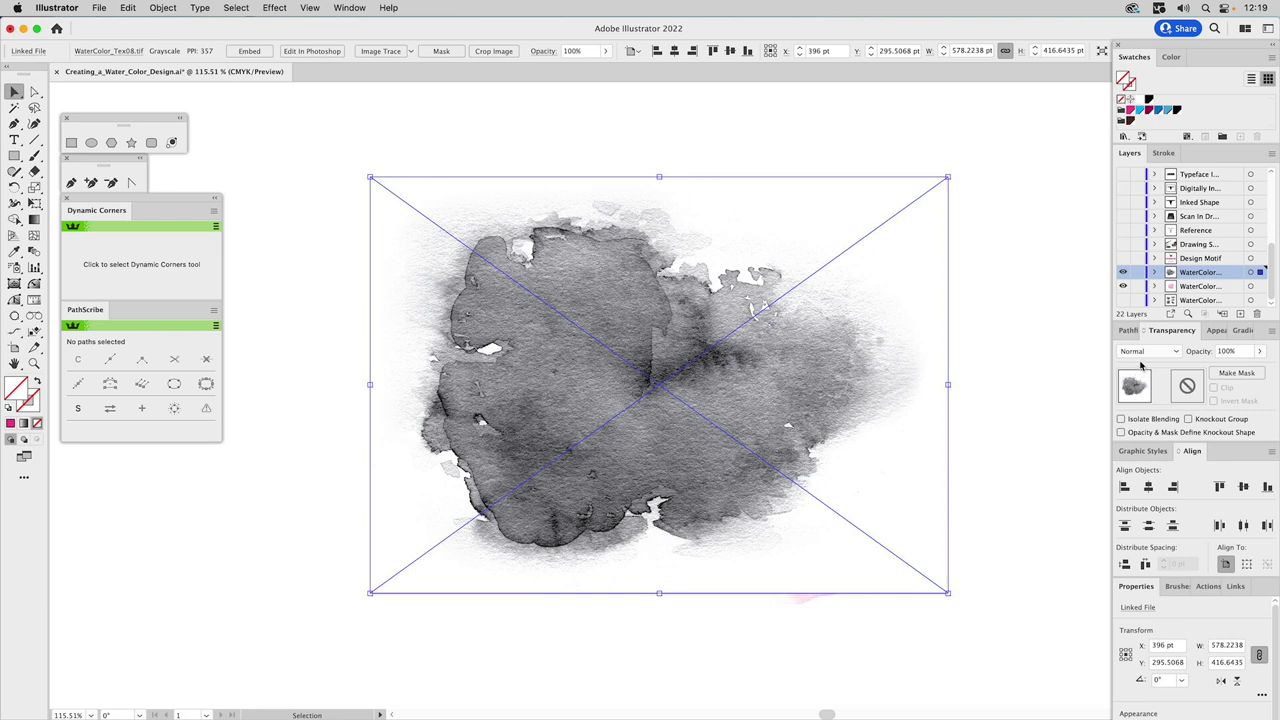
# Set the second texture's blend mode to Multiply and colour it with the bright cyan swatch
pyautogui.click(1145, 354)
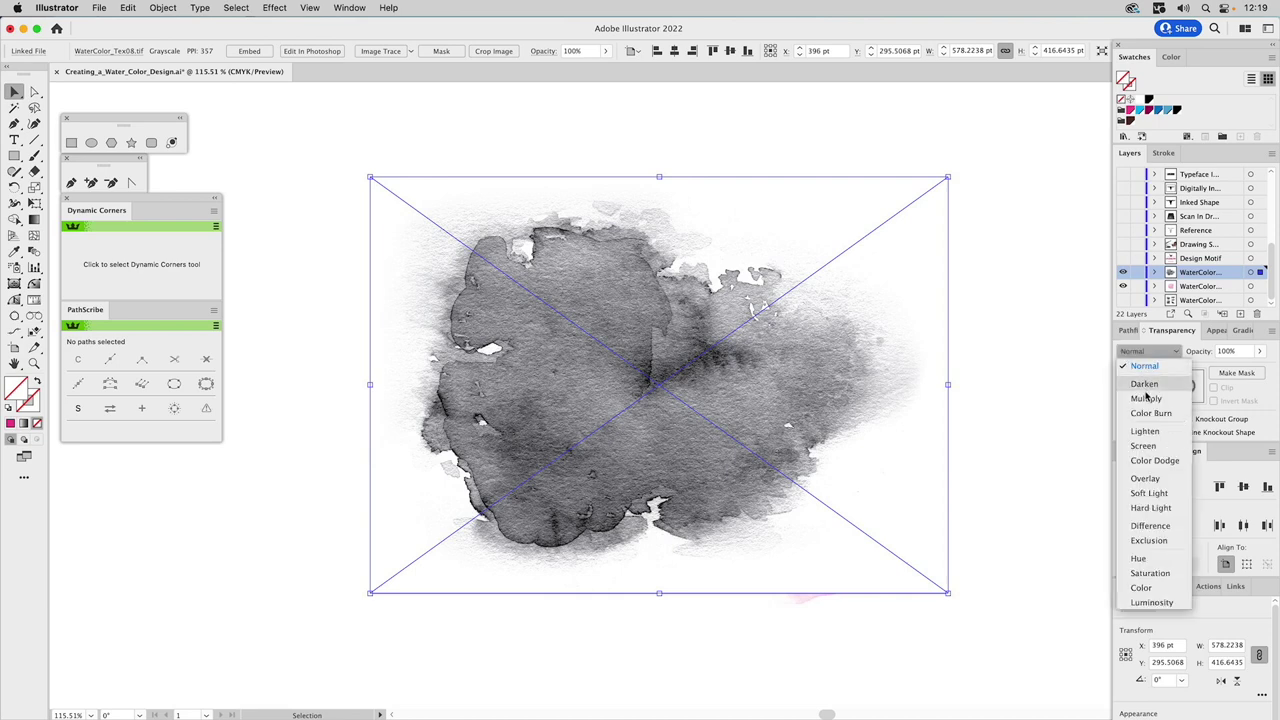
pyautogui.click(1146, 399)
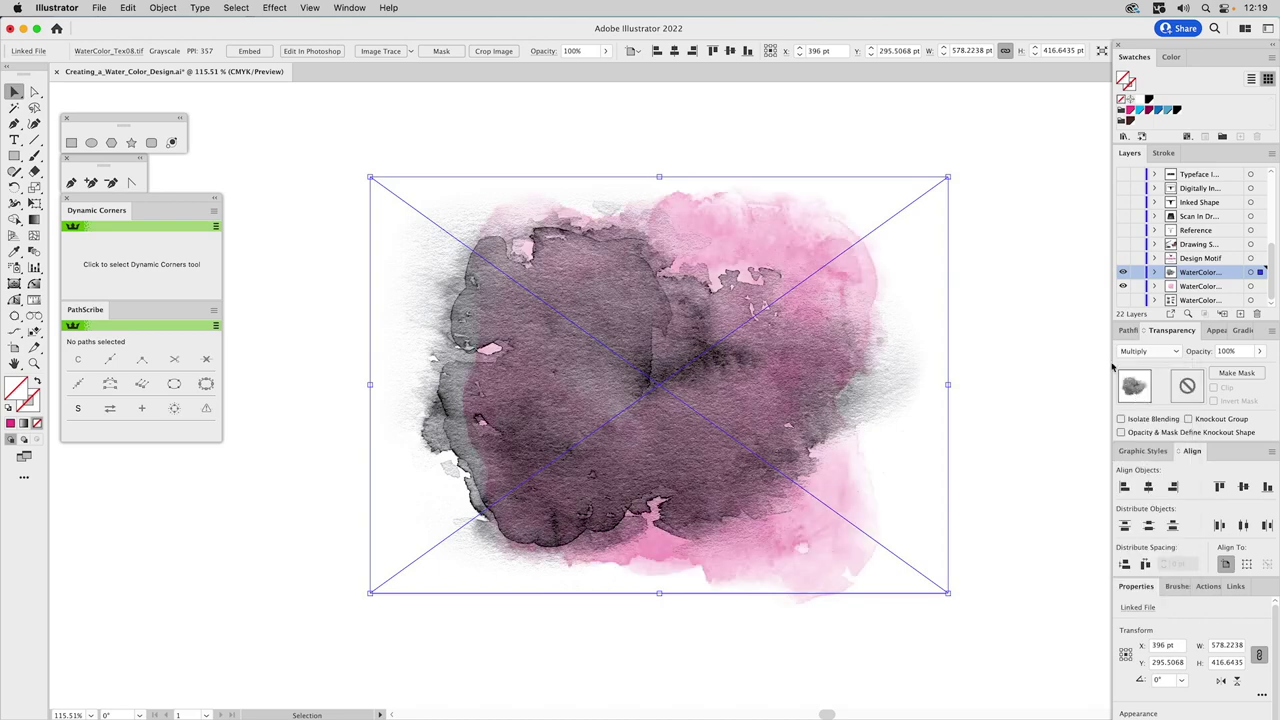
pyautogui.click(1139, 112)
pyautogui.click(1140, 111)
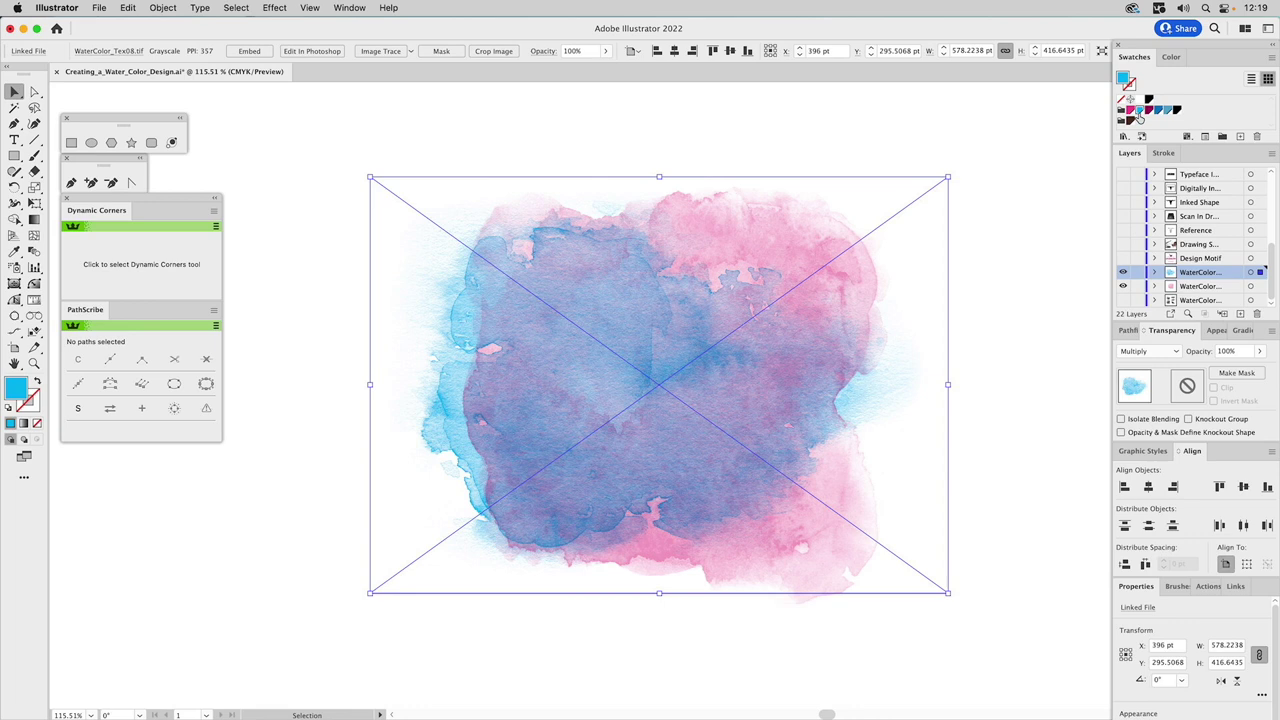
# Set the opacity of the cyan watercolor texture to 85% and deselect it
pyautogui.click(1228, 352)
pyautogui.write('85')
pyautogui.press('Return')
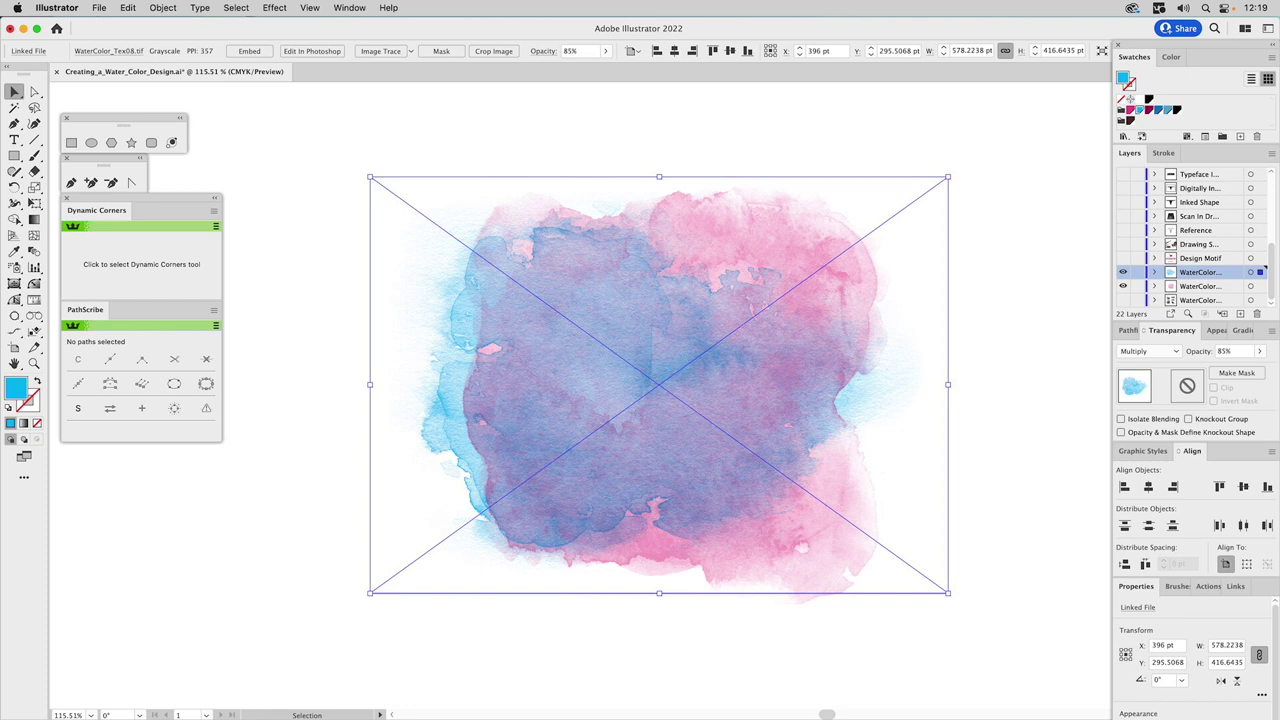
pyautogui.click(1037, 243)
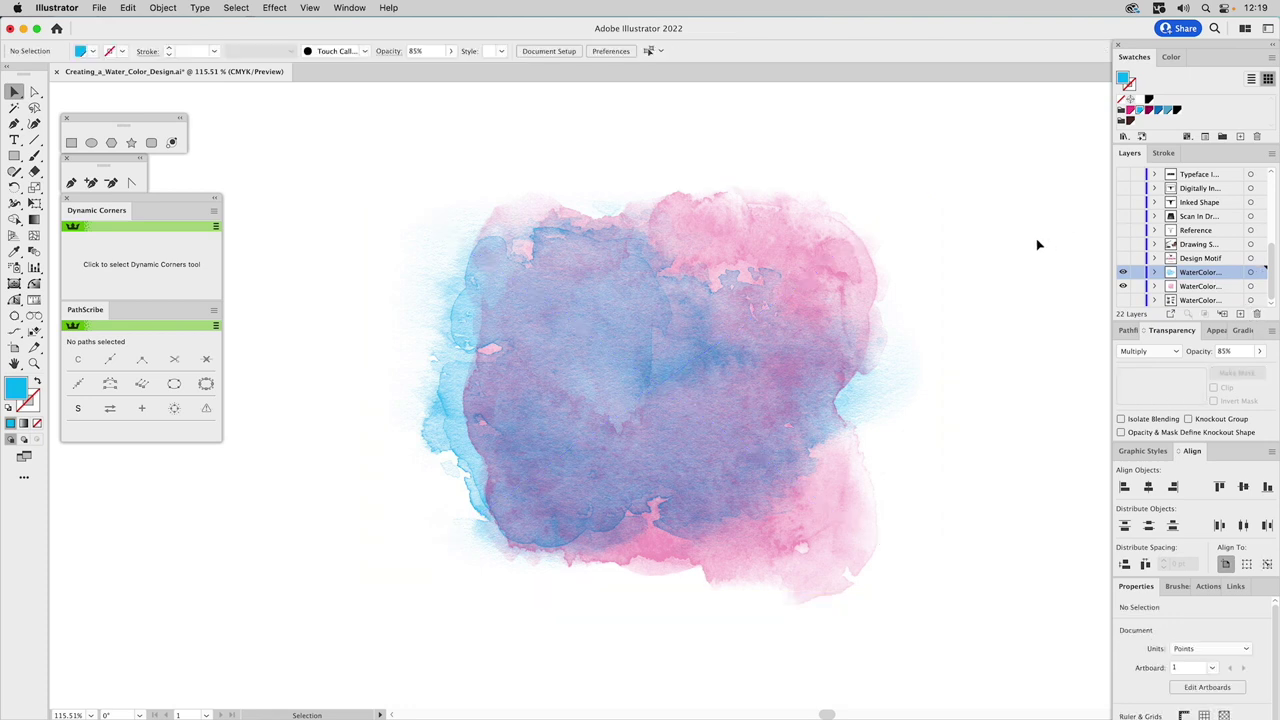
# View the Design Motif layer over the two blended watercolor textures
pyautogui.click(1122, 258)
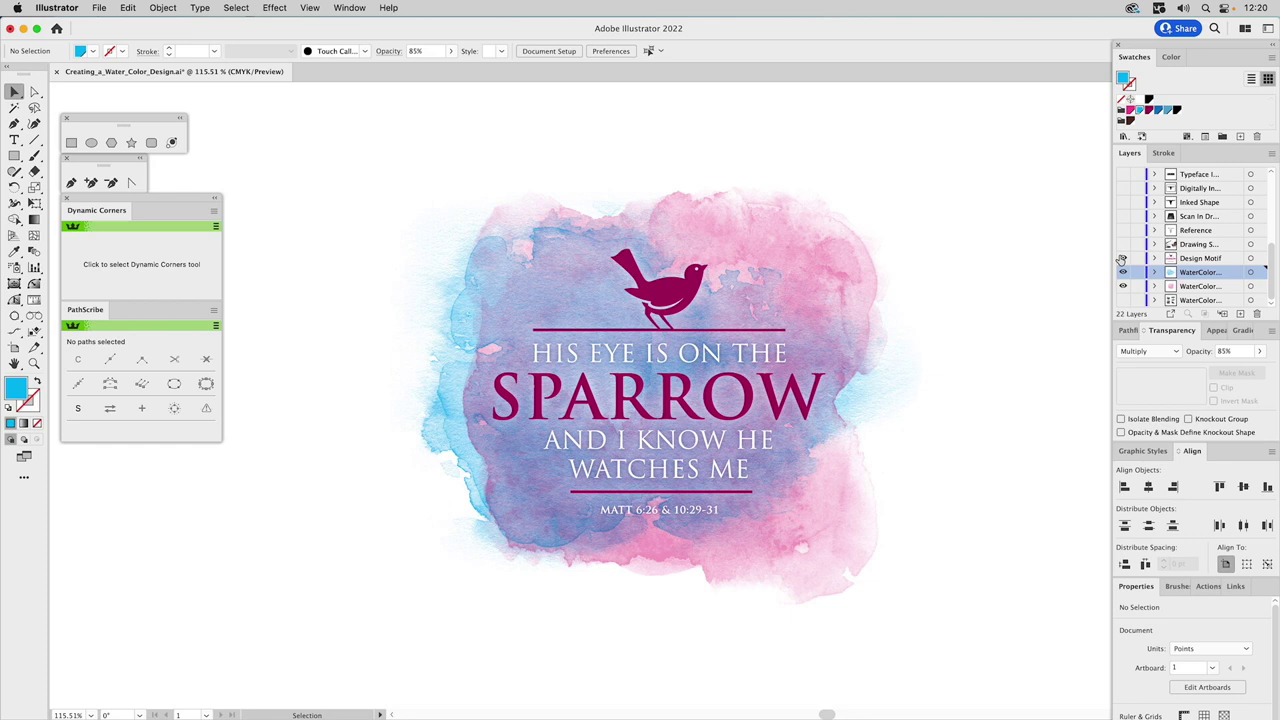
pyautogui.click(1122, 258)
# Show the layer with the skull drawing photo and hide the Design Motif and both coloured watercolor layers
pyautogui.click(1123, 245)
pyautogui.click(1122, 258)
pyautogui.click(1122, 272)
pyautogui.click(1123, 286)
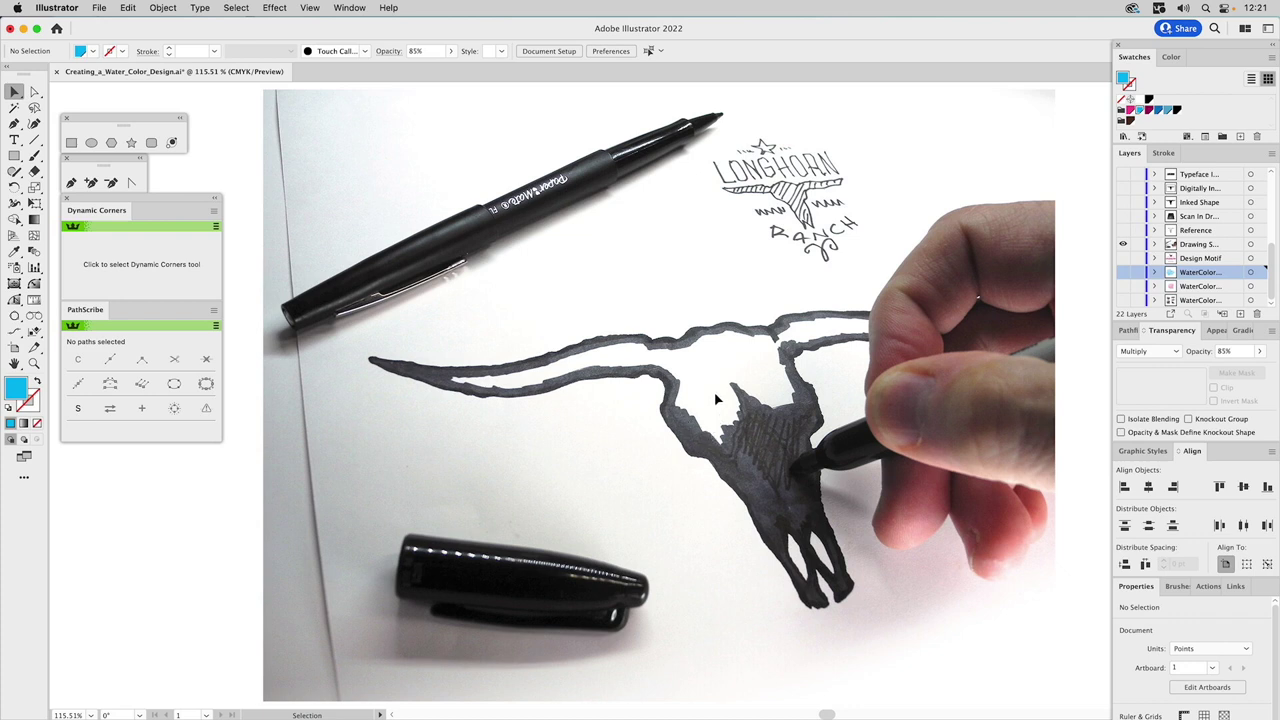
# View the Reference skull and scanner layers in turn, leaving only the Inked Shape layer visible
pyautogui.click(1123, 230)
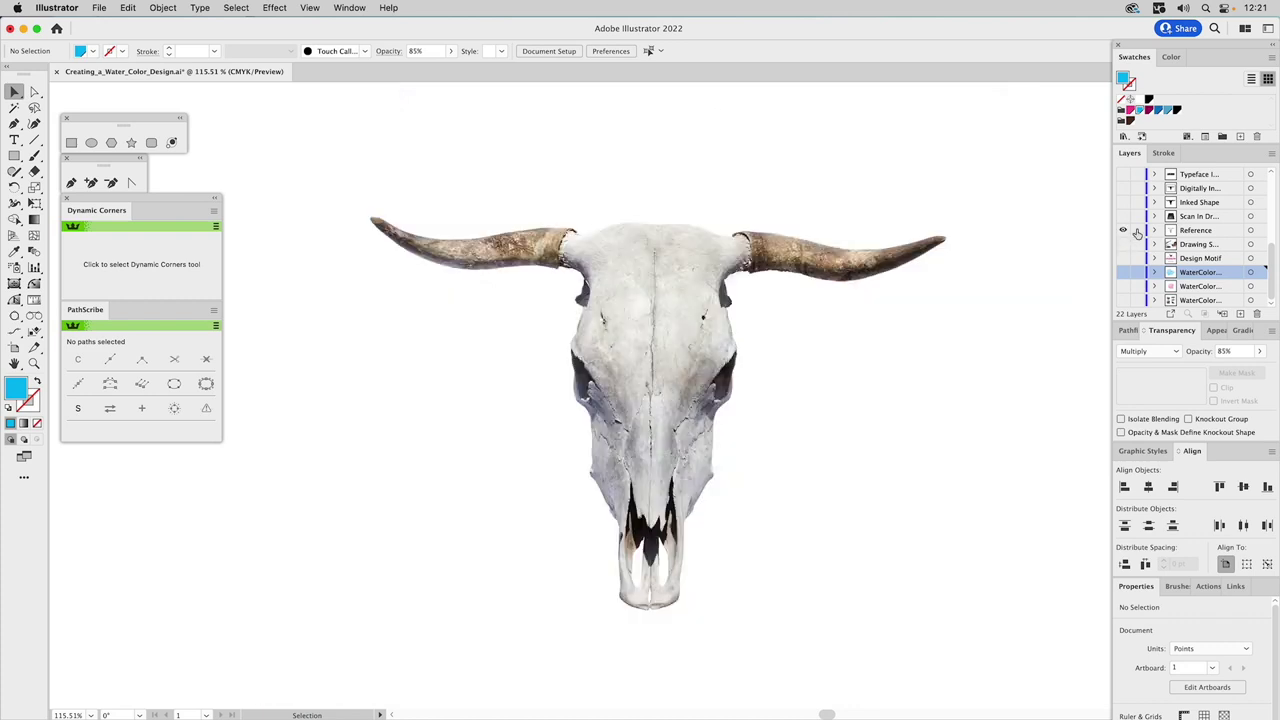
pyautogui.click(1182, 231)
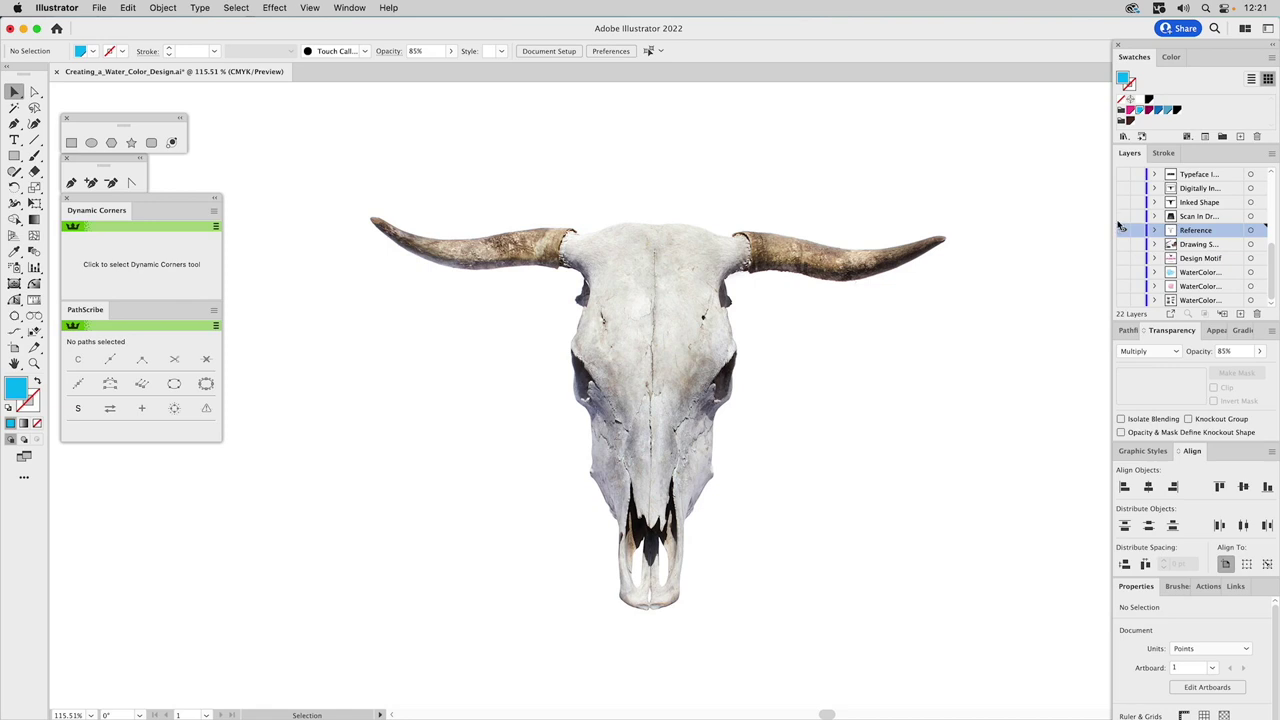
pyautogui.click(1122, 216)
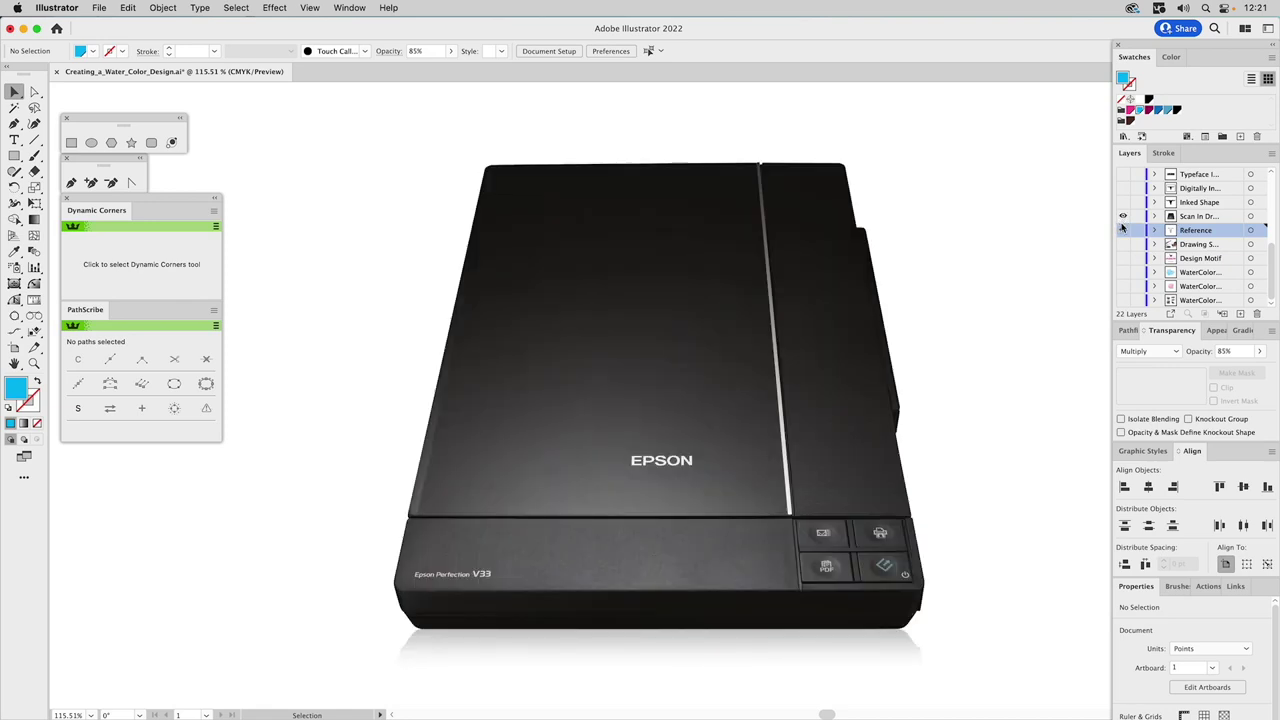
pyautogui.click(1187, 216)
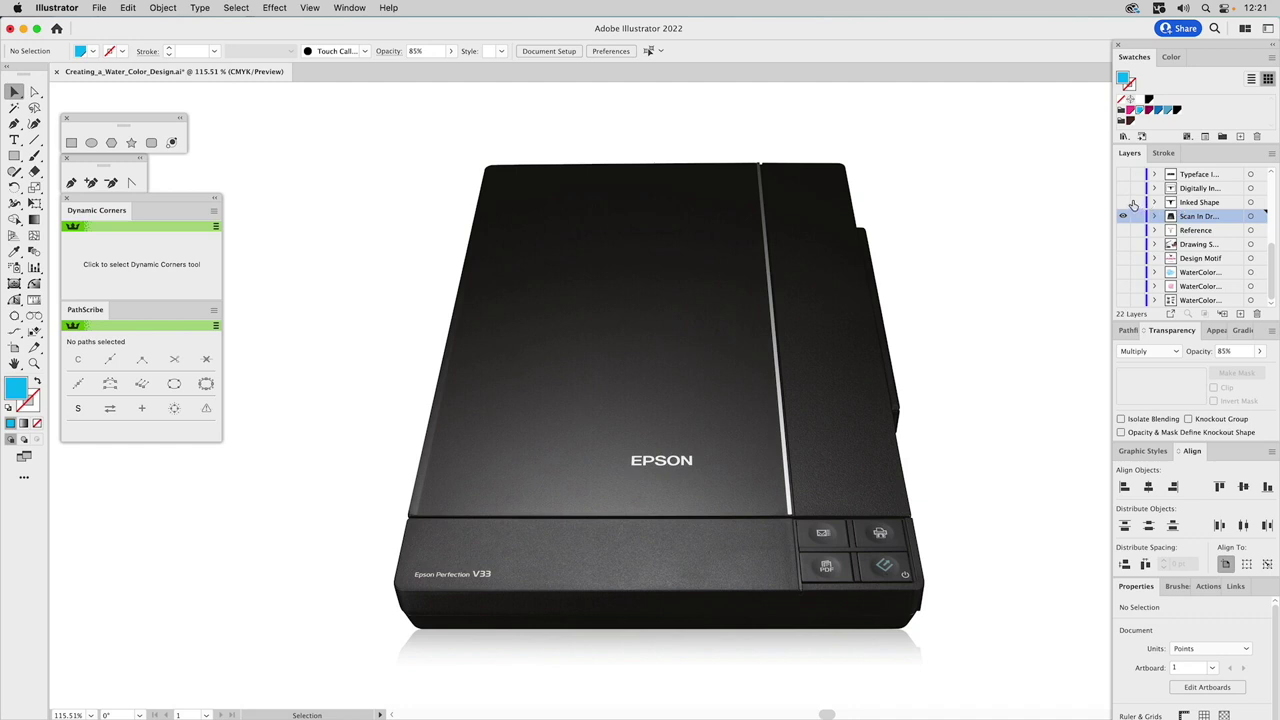
pyautogui.click(1122, 216)
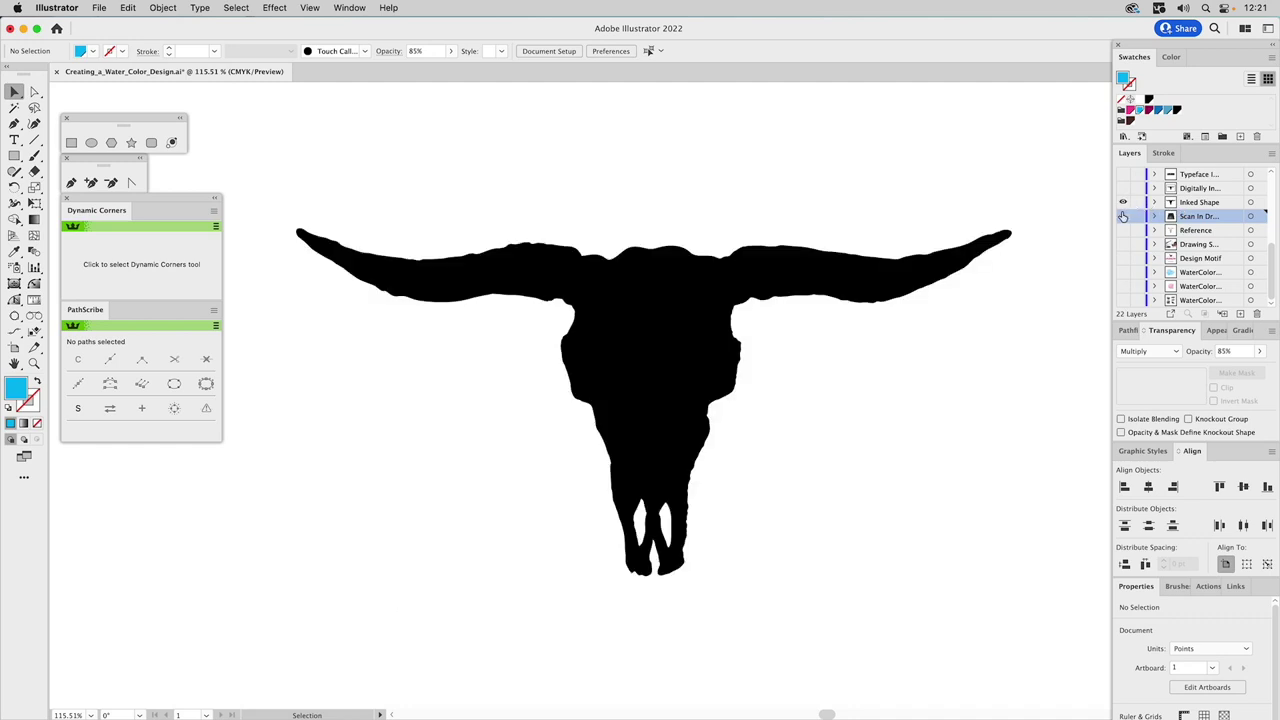
# Inspect the anchor points of the black inked skull shape by selecting it, leaving it deselected
pyautogui.click(831, 271)
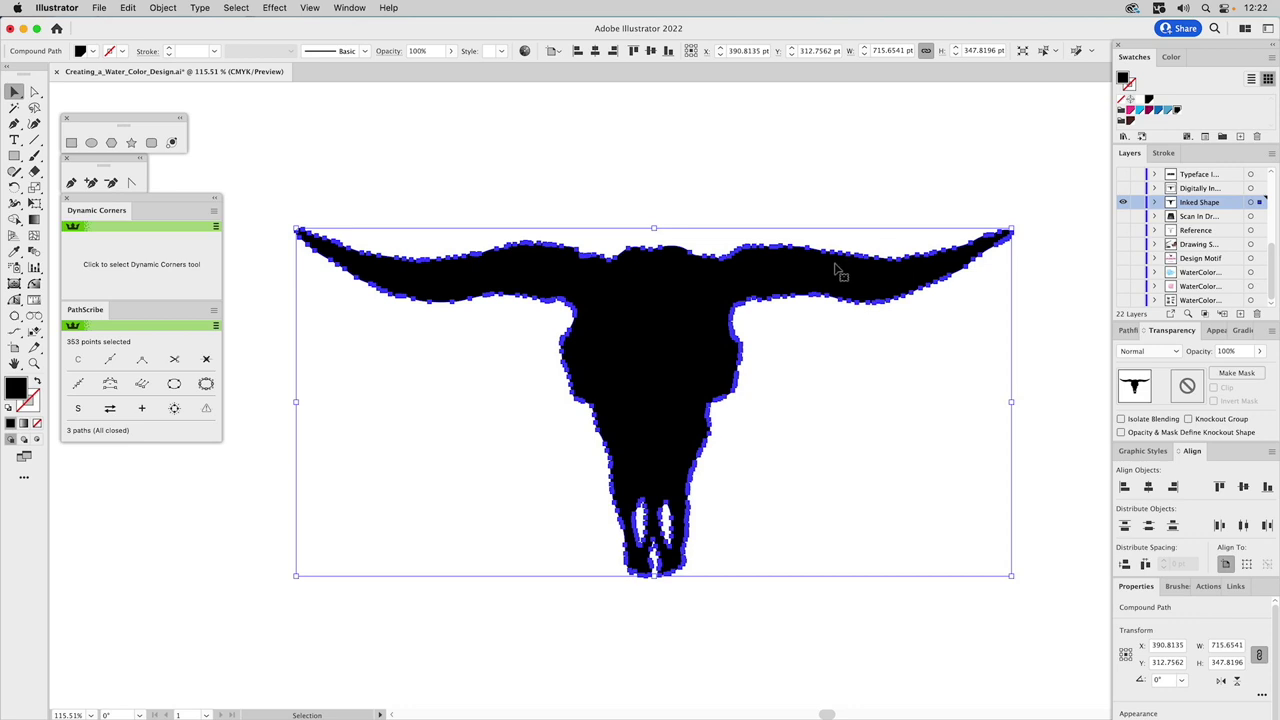
pyautogui.click(794, 180)
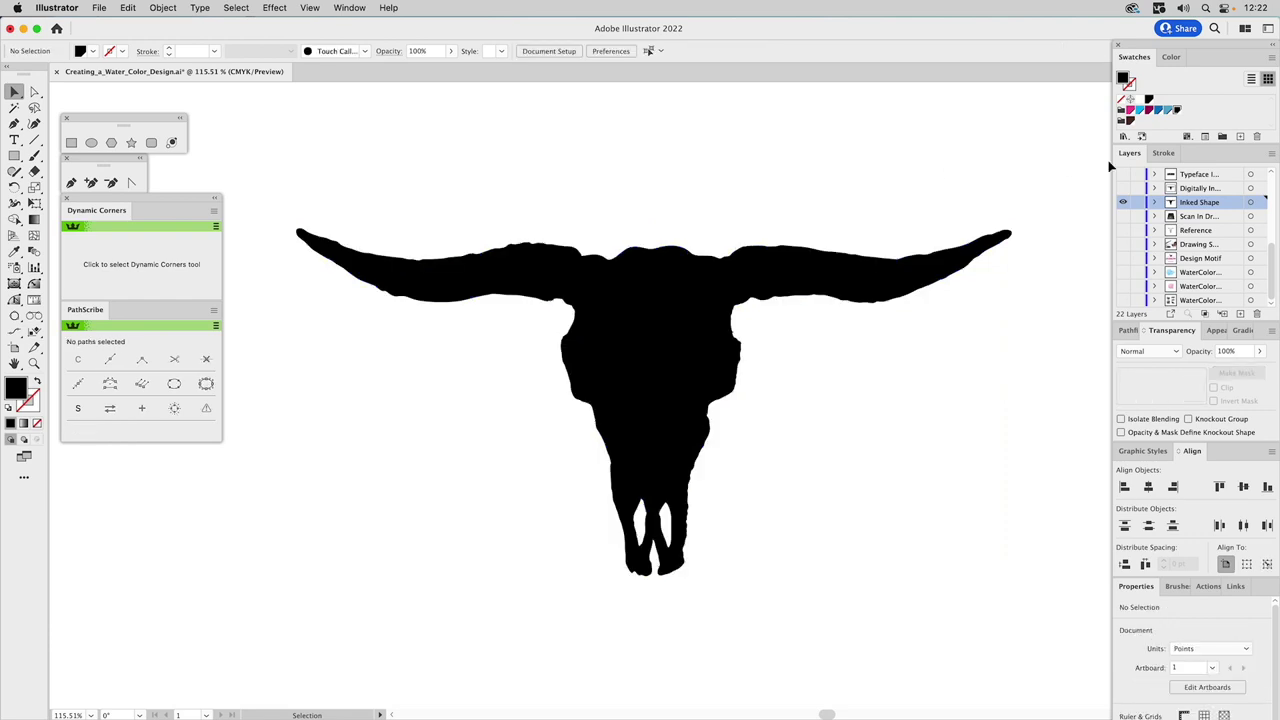
pyautogui.click(858, 278)
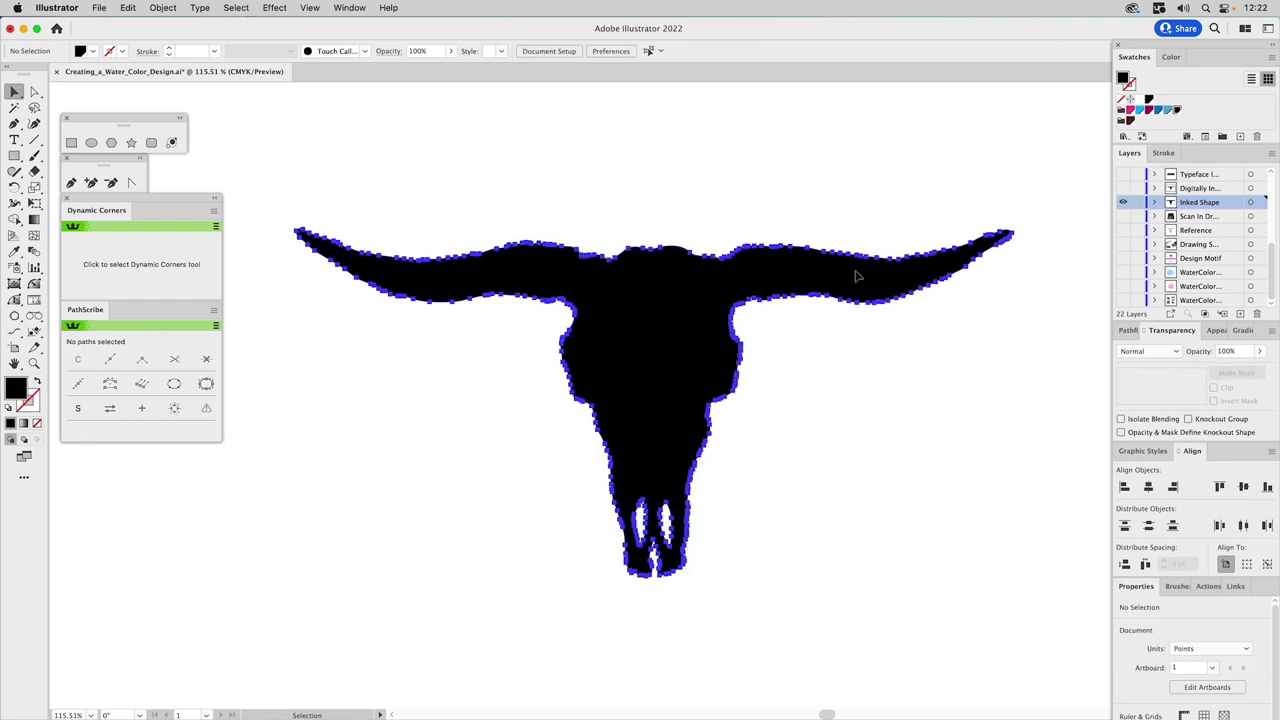
pyautogui.click(882, 210)
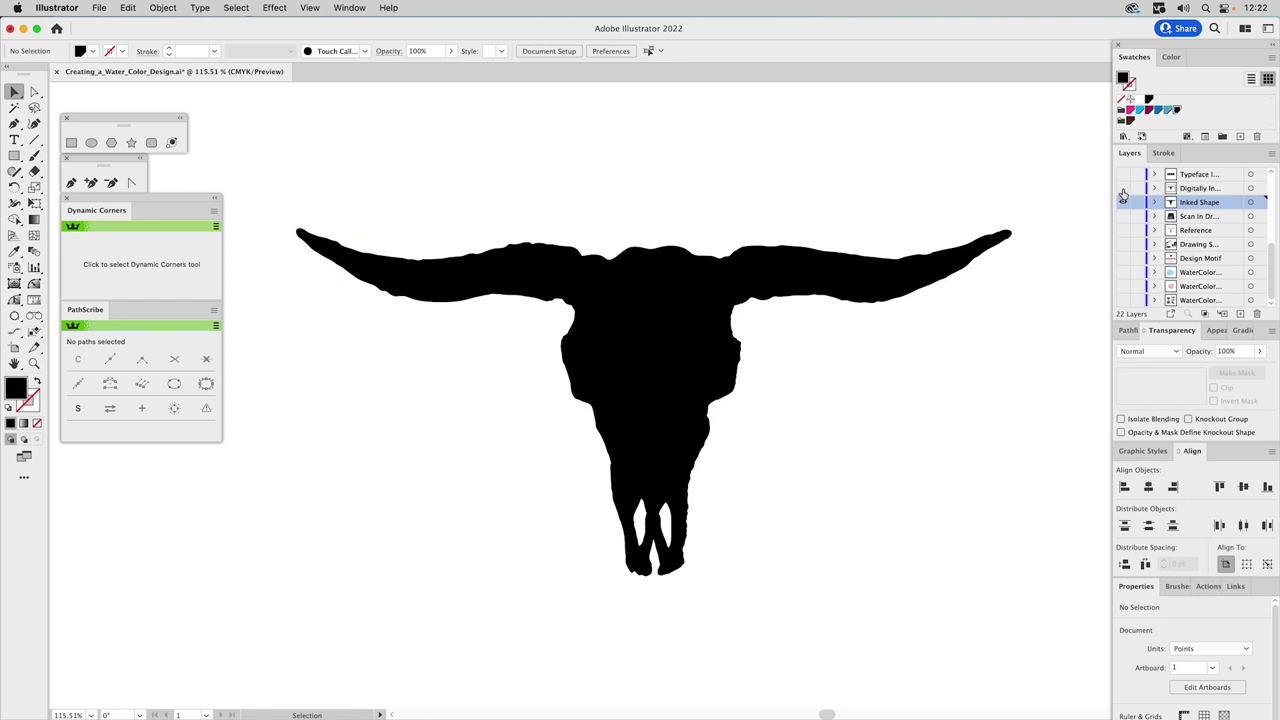
# Show the digitally inked skull layer with the tablet mock-up and hide the Inked Shape layer
pyautogui.click(1122, 188)
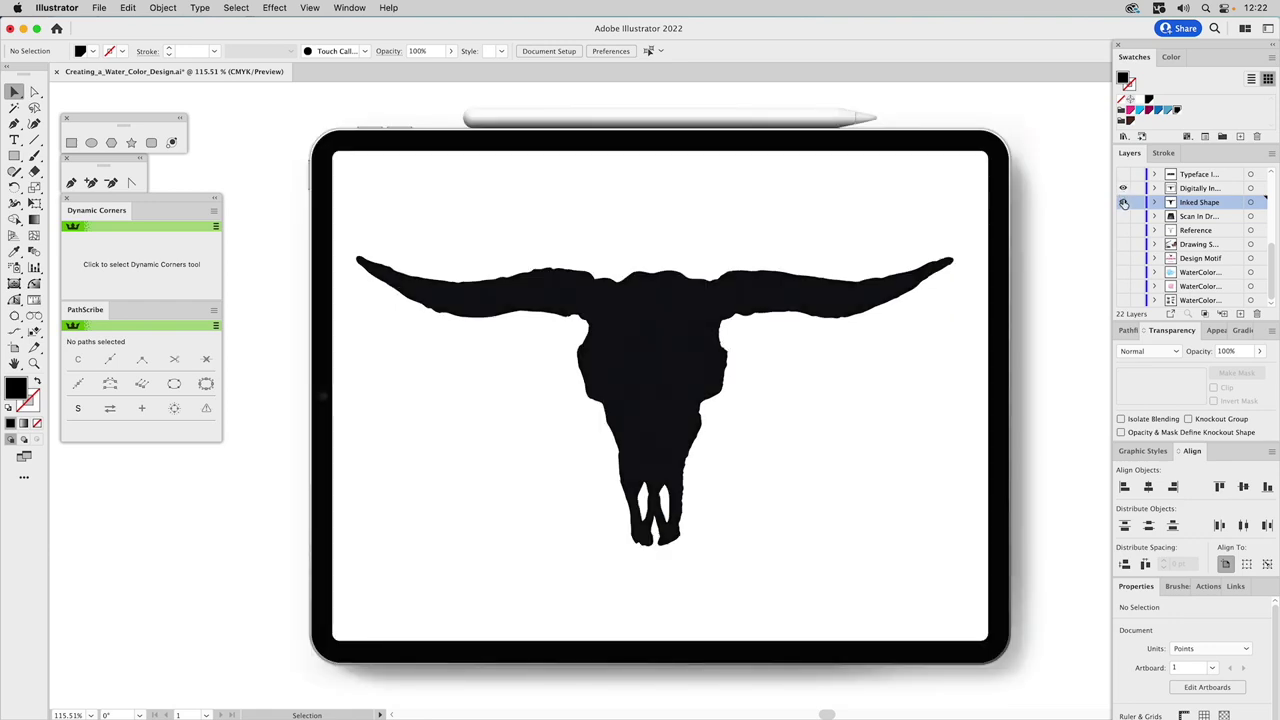
pyautogui.click(1198, 189)
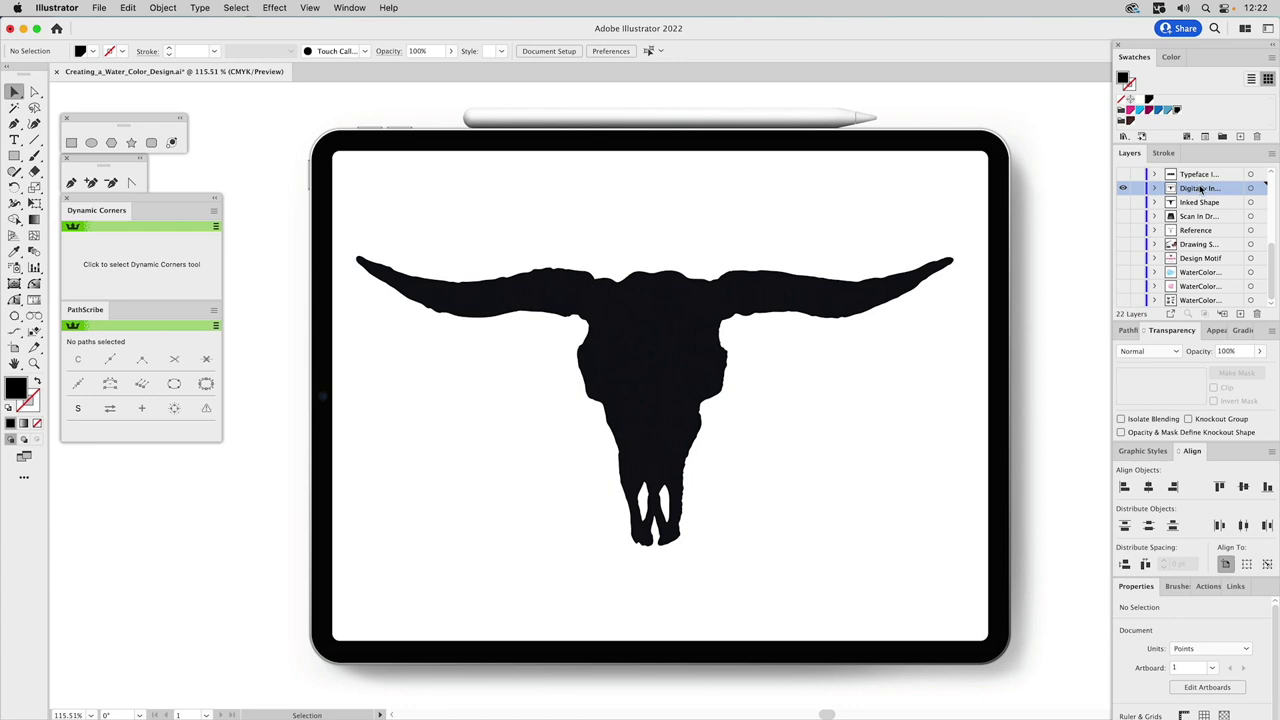
pyautogui.scroll(5, 1198, 188)
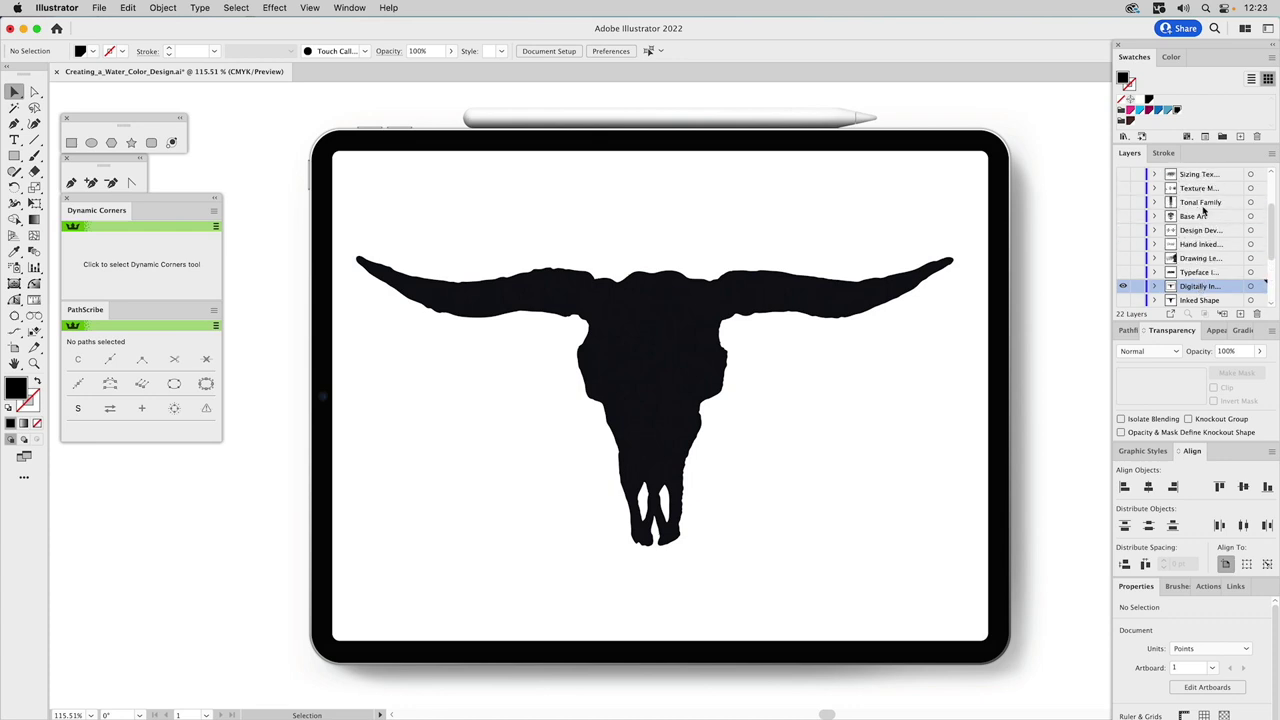
# View the typeface and lettering drawing layers in turn, leaving only the Hand Inked LONGHORN lettering layer visible
pyautogui.keyDown('alt'); pyautogui.click(1123, 273); pyautogui.keyUp('alt')
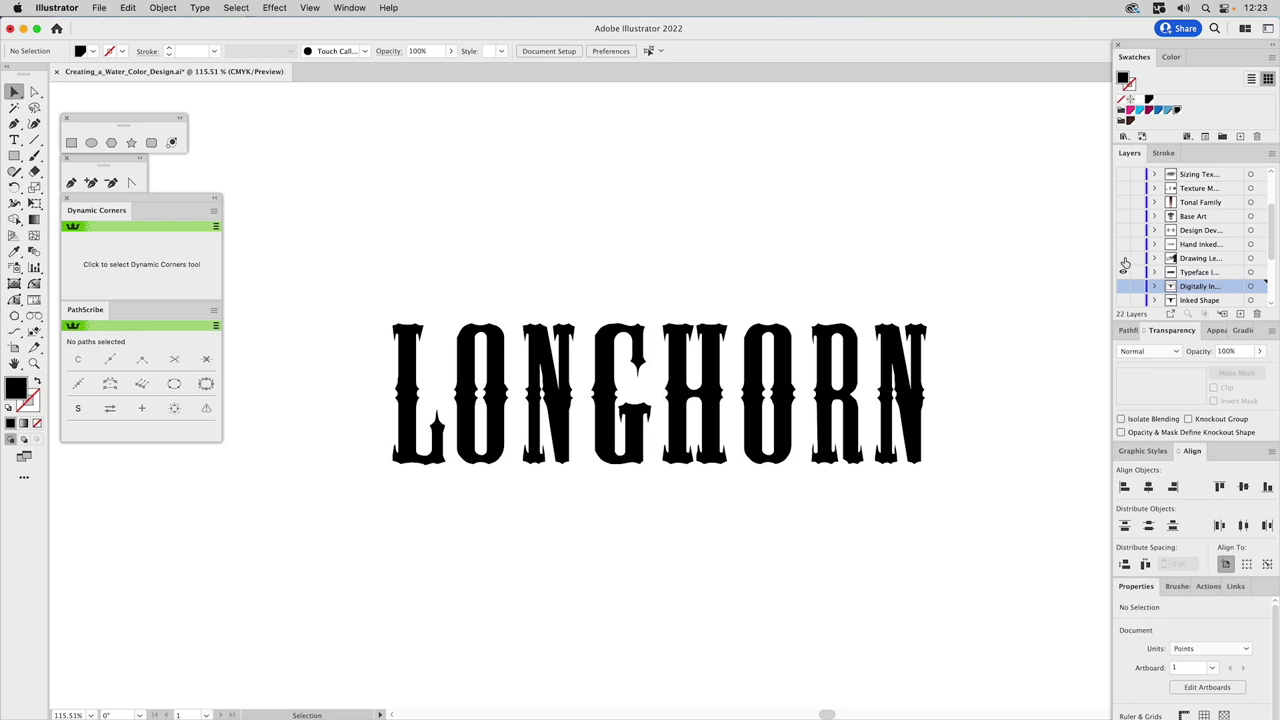
pyautogui.click(1123, 258)
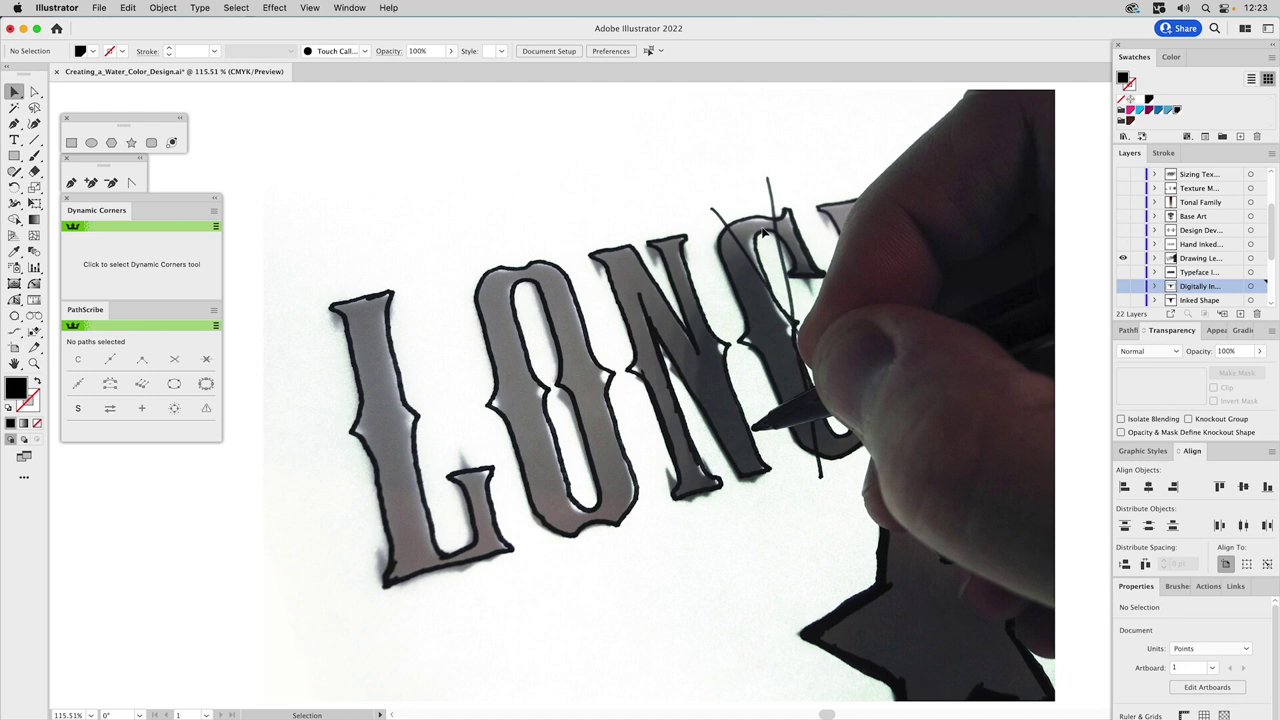
pyautogui.click(1122, 245)
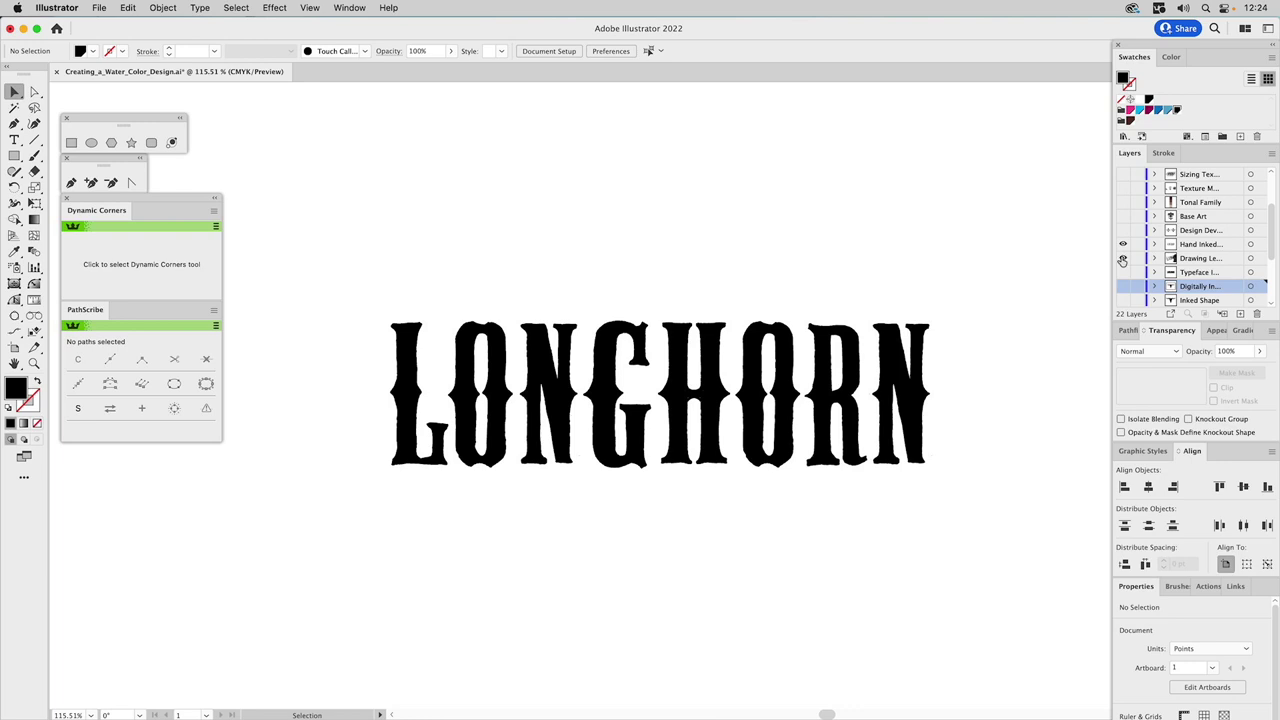
# Image-trace the scanned LONGHORN lettering in black and white with Paths 100%, Noise 1 px and white ignored
pyautogui.click(898, 338)
pyautogui.click(720, 214)
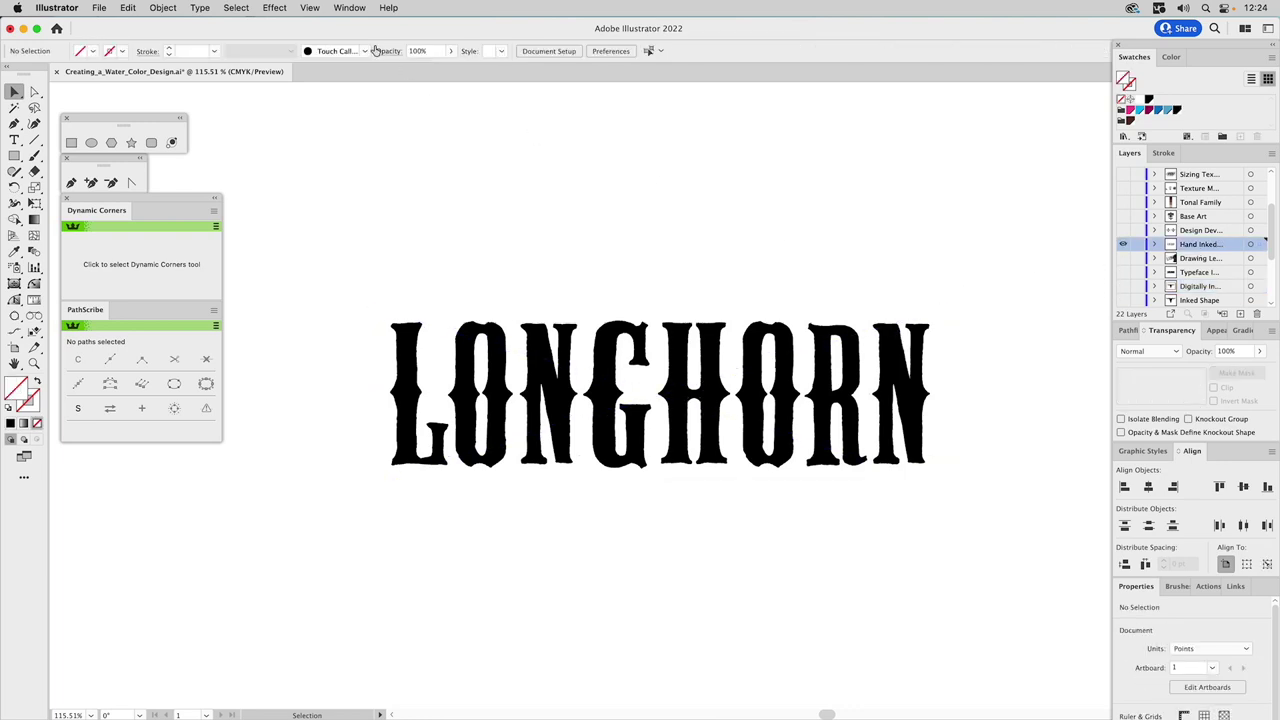
pyautogui.click(345, 7)
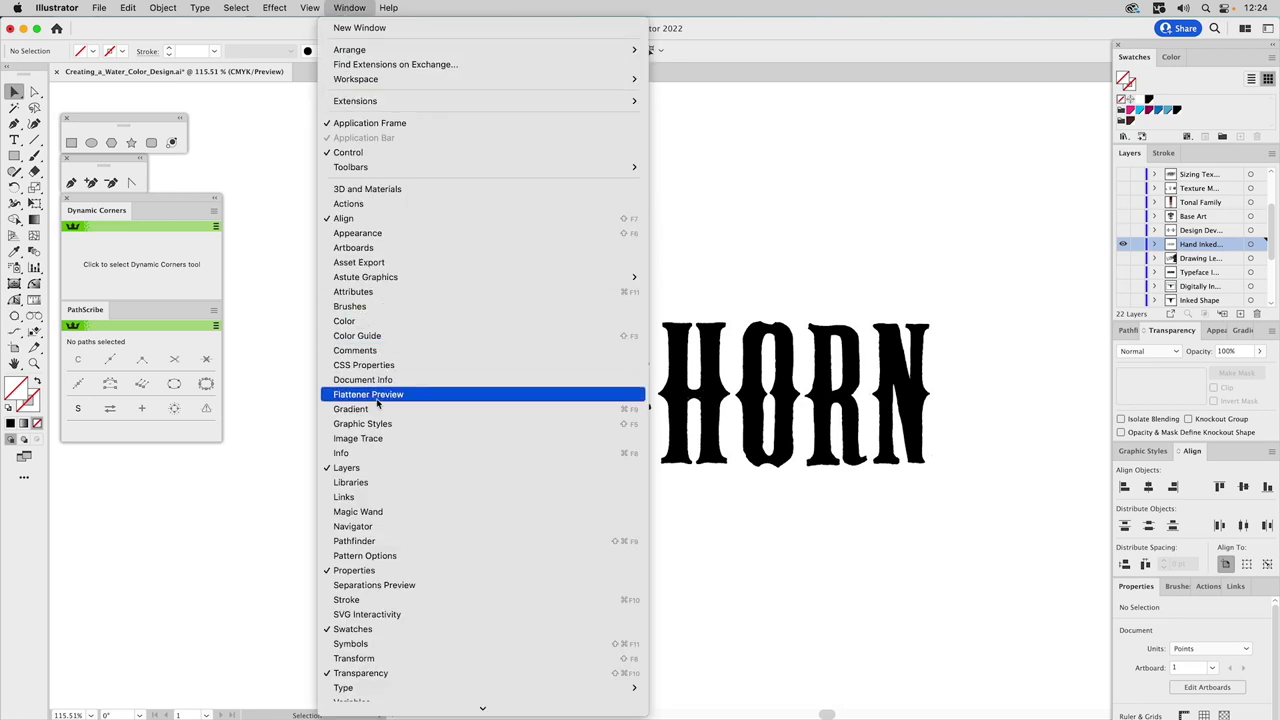
pyautogui.click(376, 440)
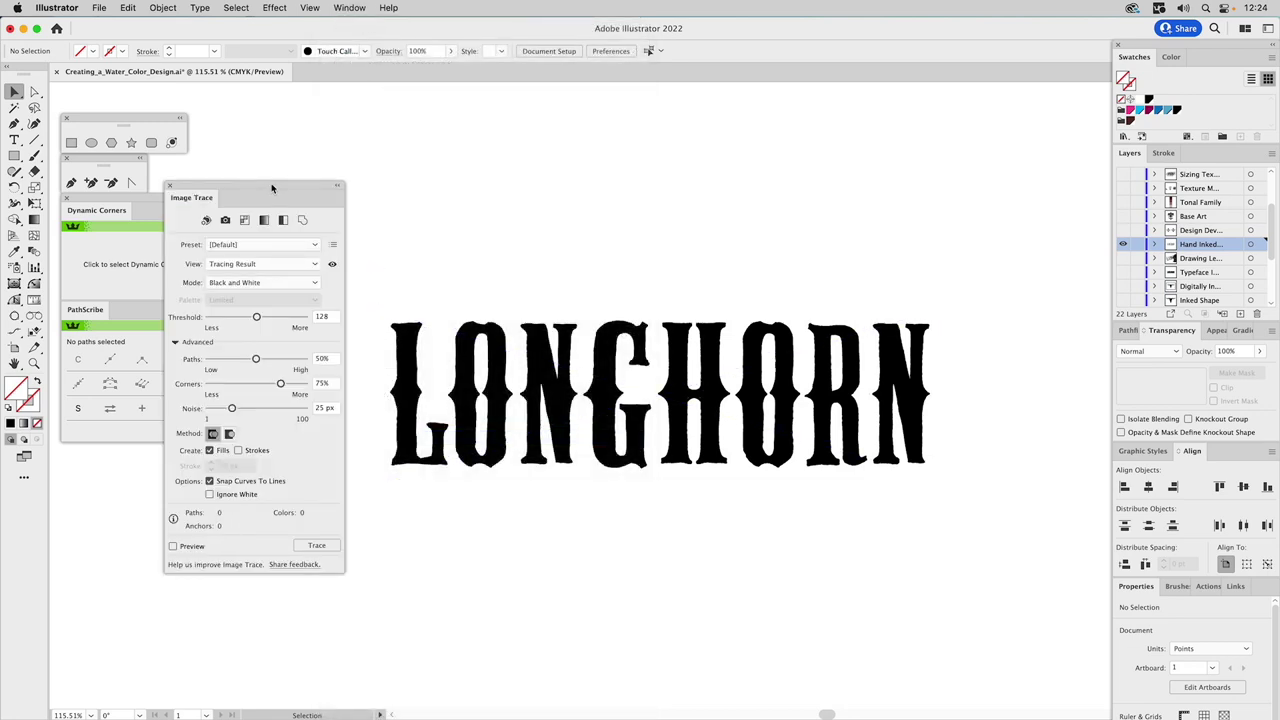
pyautogui.moveTo(271, 188); pyautogui.dragTo(291, 175)
pyautogui.click(410, 340)
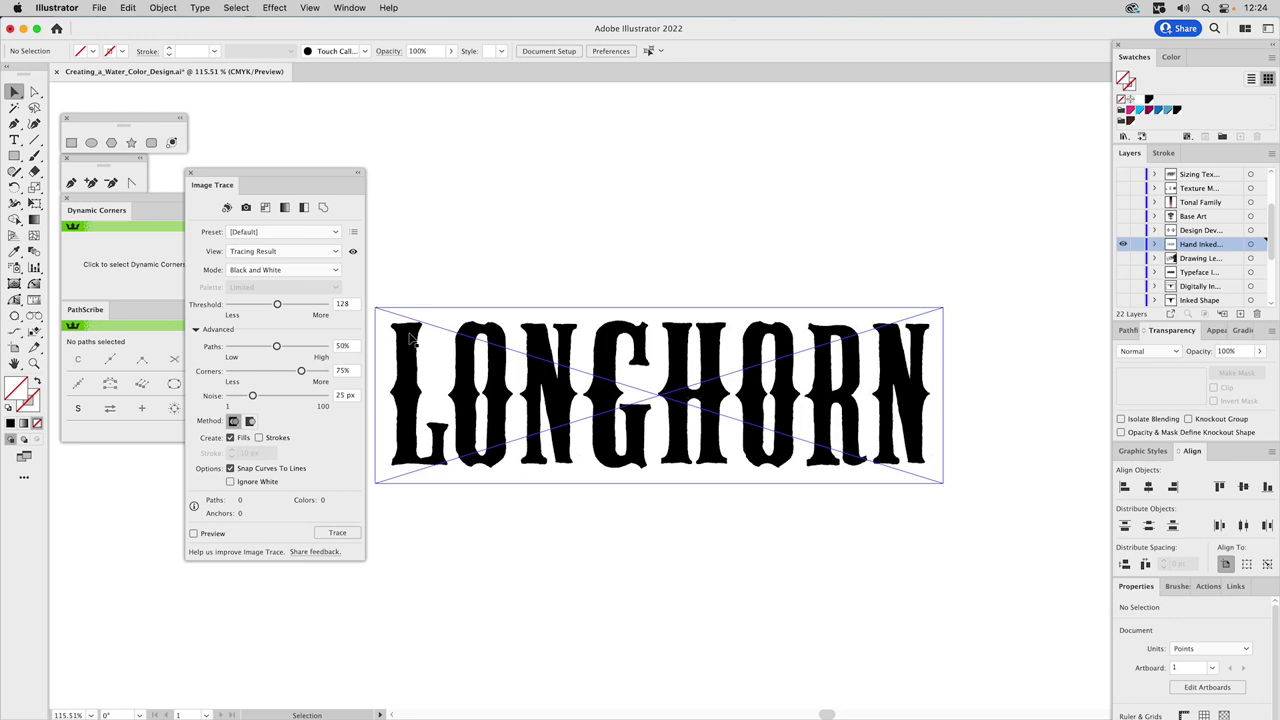
pyautogui.click(410, 340)
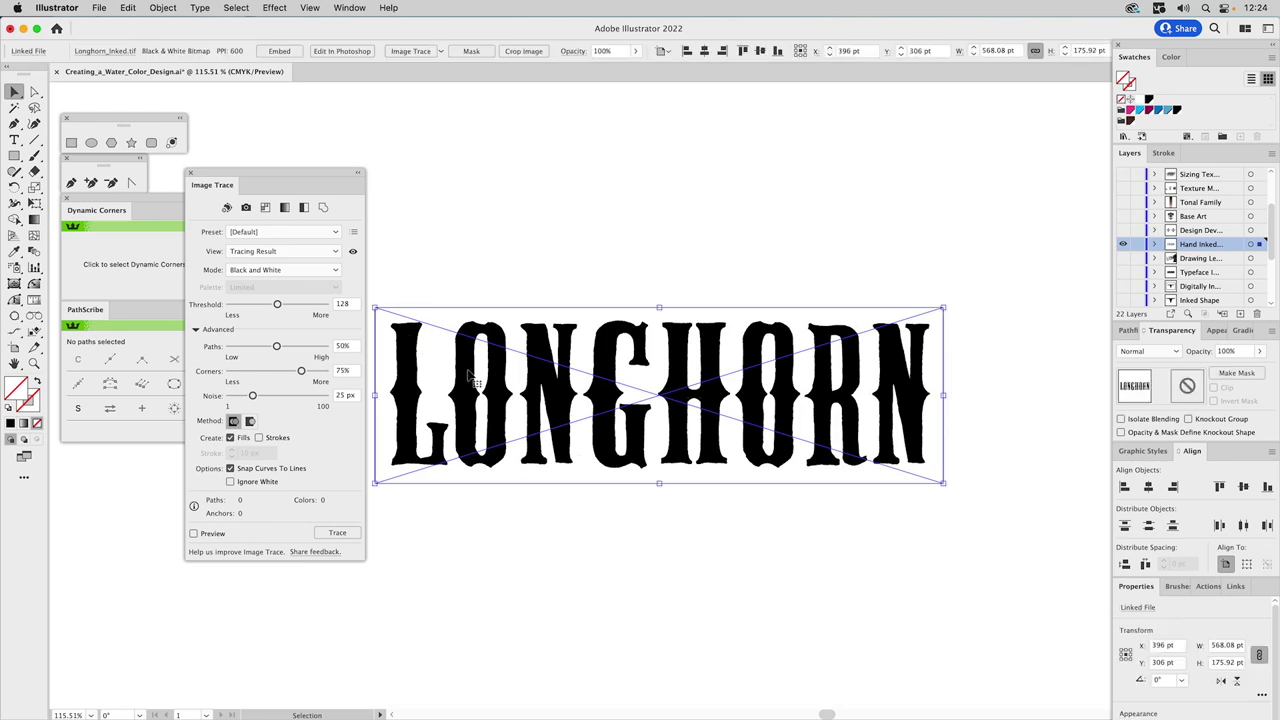
pyautogui.click(241, 484)
pyautogui.moveTo(277, 347); pyautogui.dragTo(342, 356)
pyautogui.moveTo(253, 397); pyautogui.dragTo(204, 401)
pyautogui.click(346, 533)
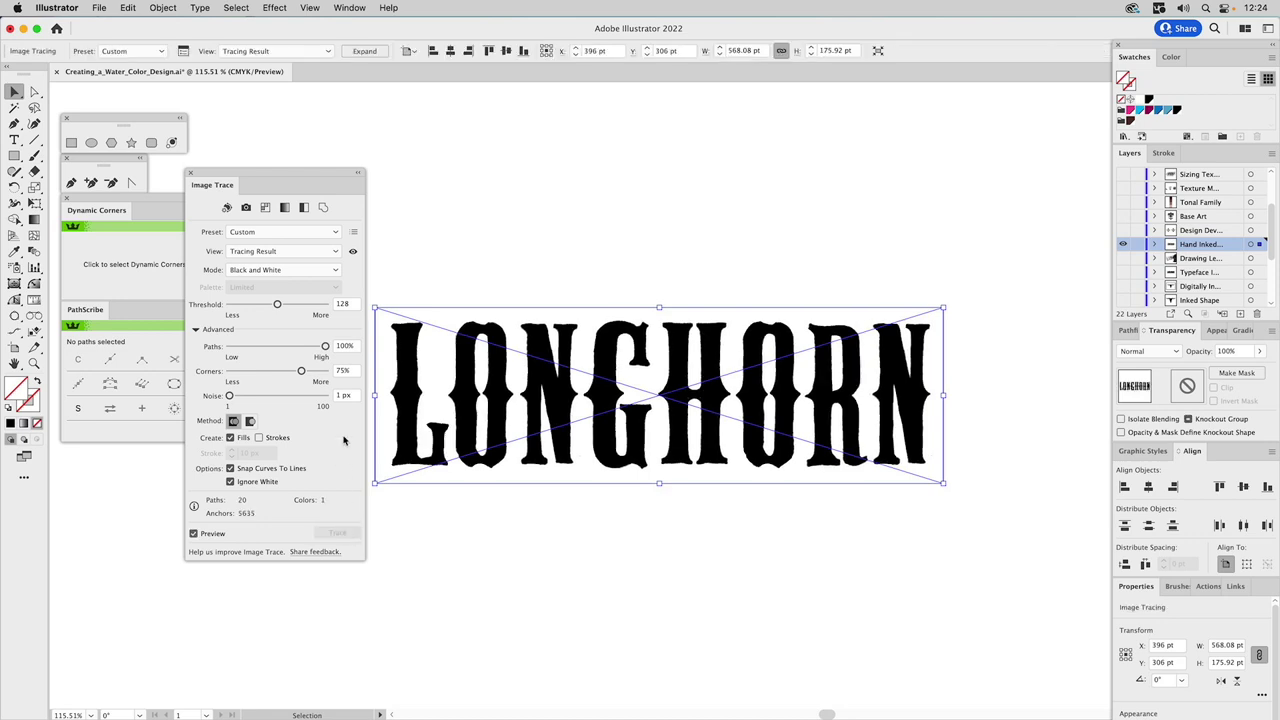
# Expand the LONGHORN tracing into paths and delete the stray specks beside the two N letters
pyautogui.click(372, 51)
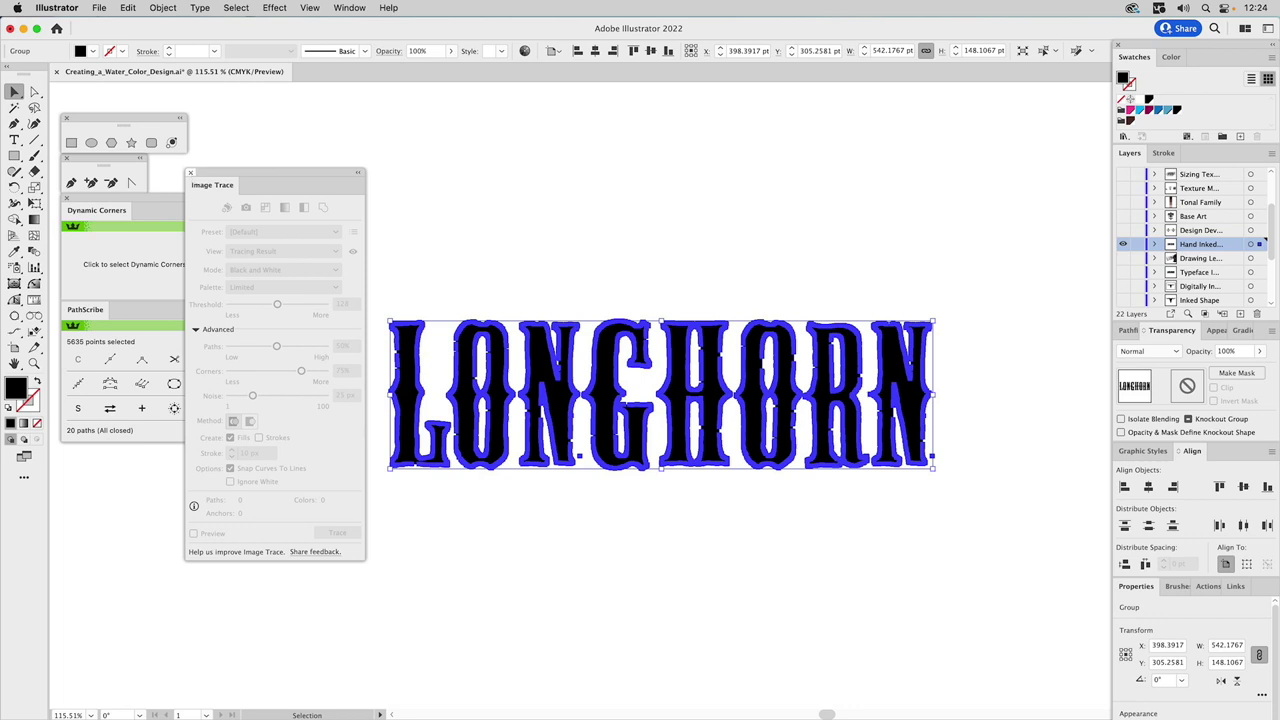
pyautogui.click(192, 174)
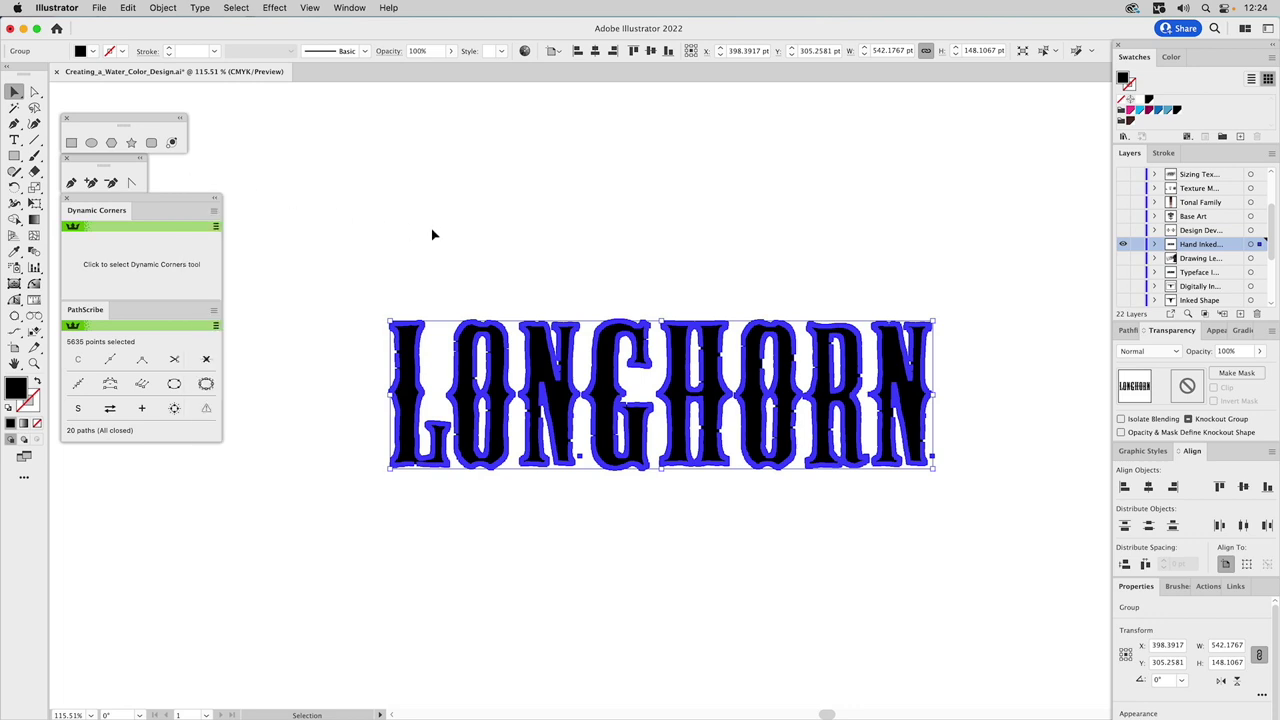
pyautogui.press('a')
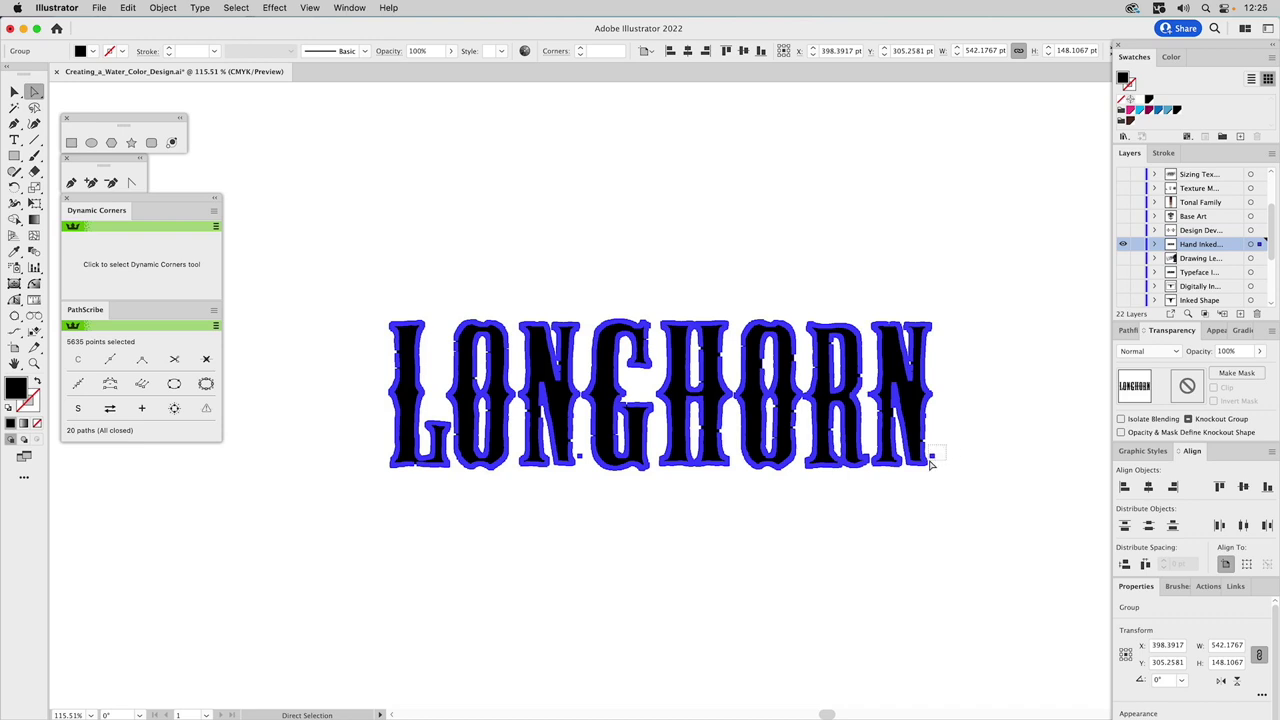
pyautogui.click(930, 460)
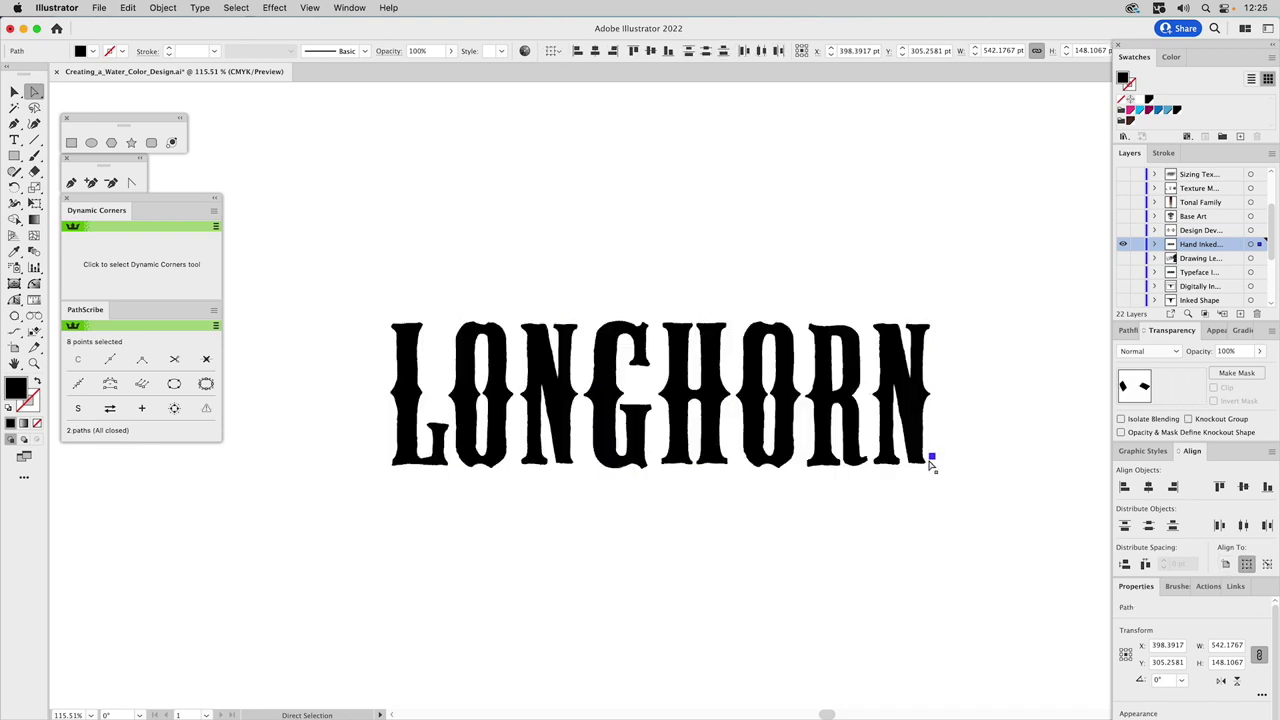
pyautogui.keyDown('shift'); pyautogui.click(579, 456); pyautogui.keyUp('shift')
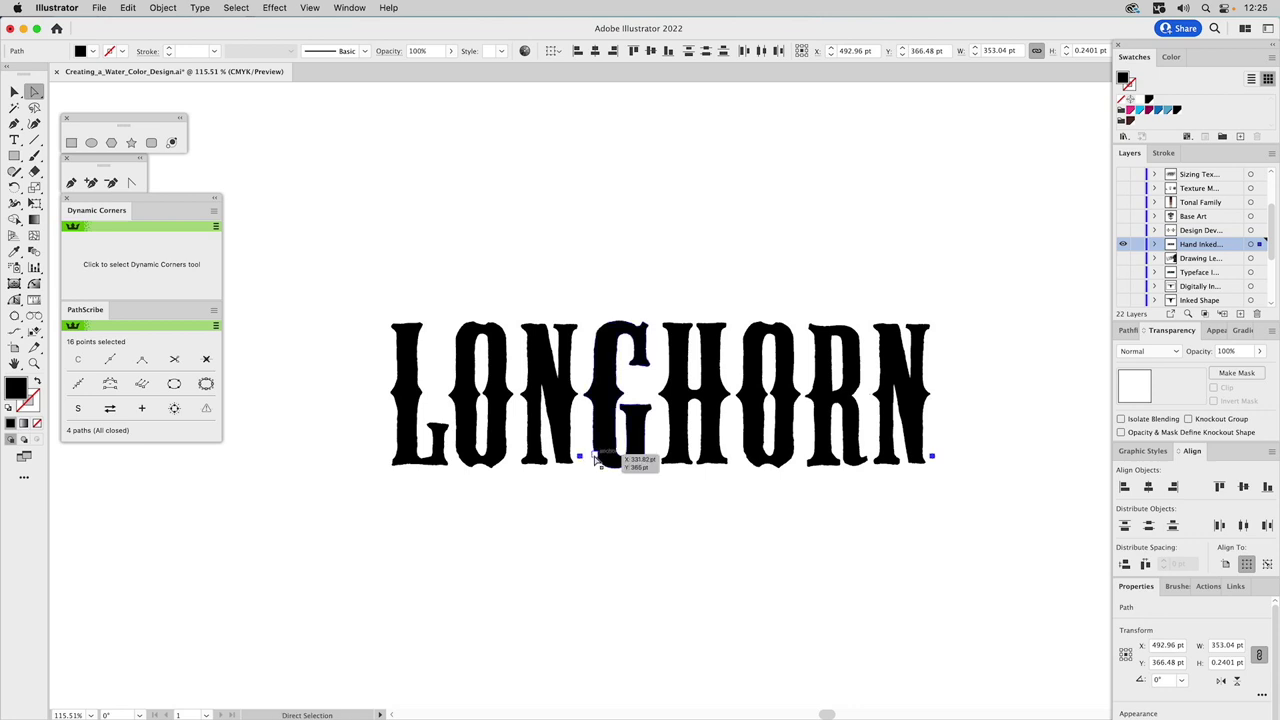
pyautogui.press('Delete')
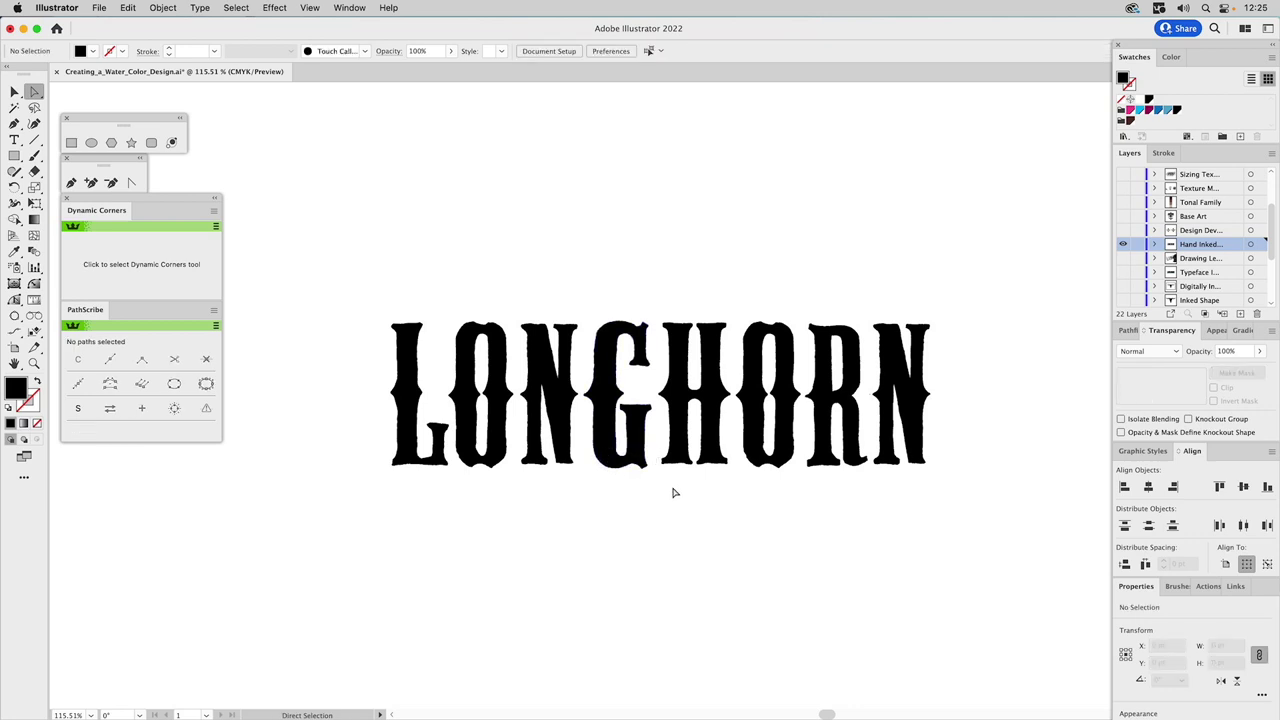
# Start Simplify on the traced lettering group and bring up its full set of options
pyautogui.press('z')
pyautogui.moveTo(370, 300); pyautogui.dragTo(636, 510)
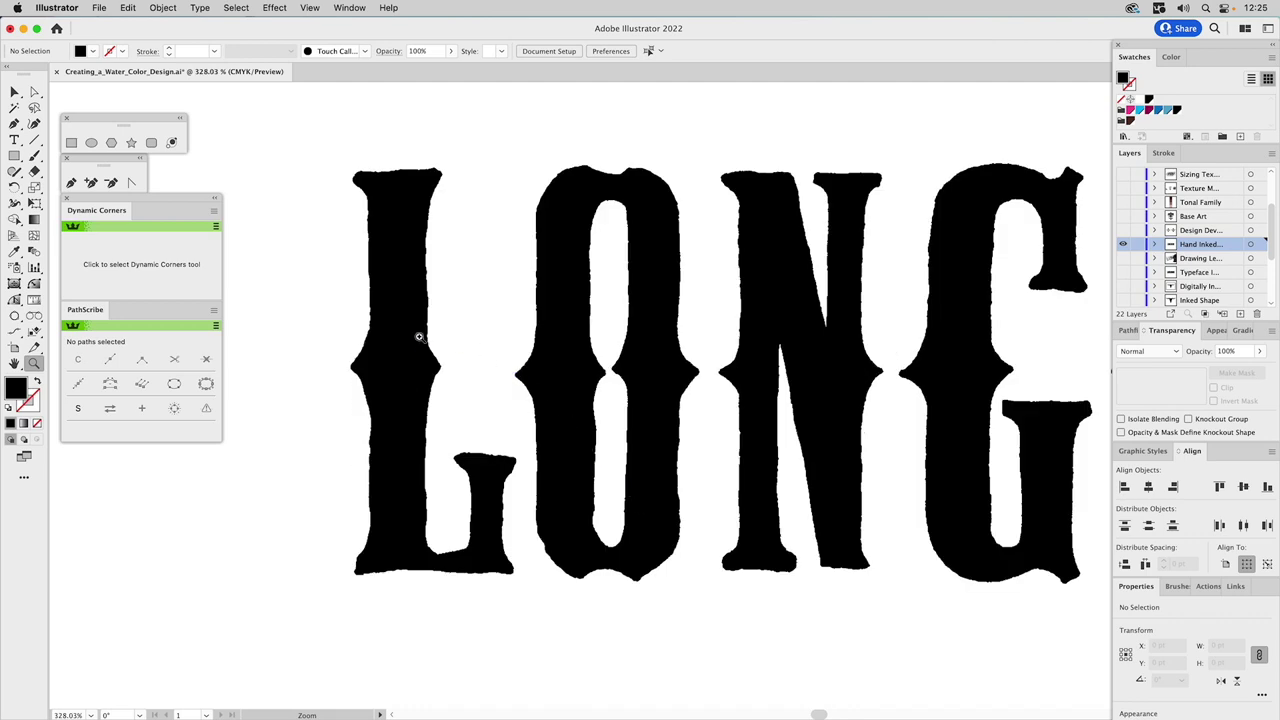
pyautogui.press('v')
pyautogui.click(408, 337)
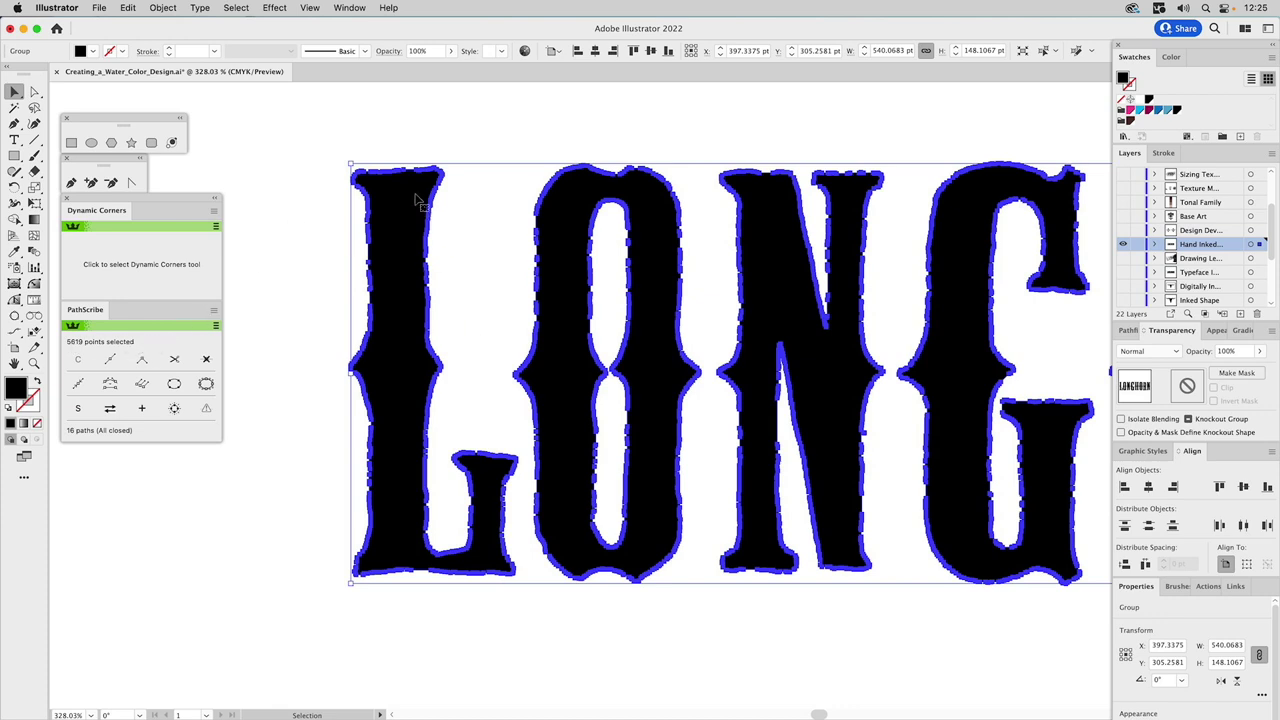
pyautogui.click(162, 8)
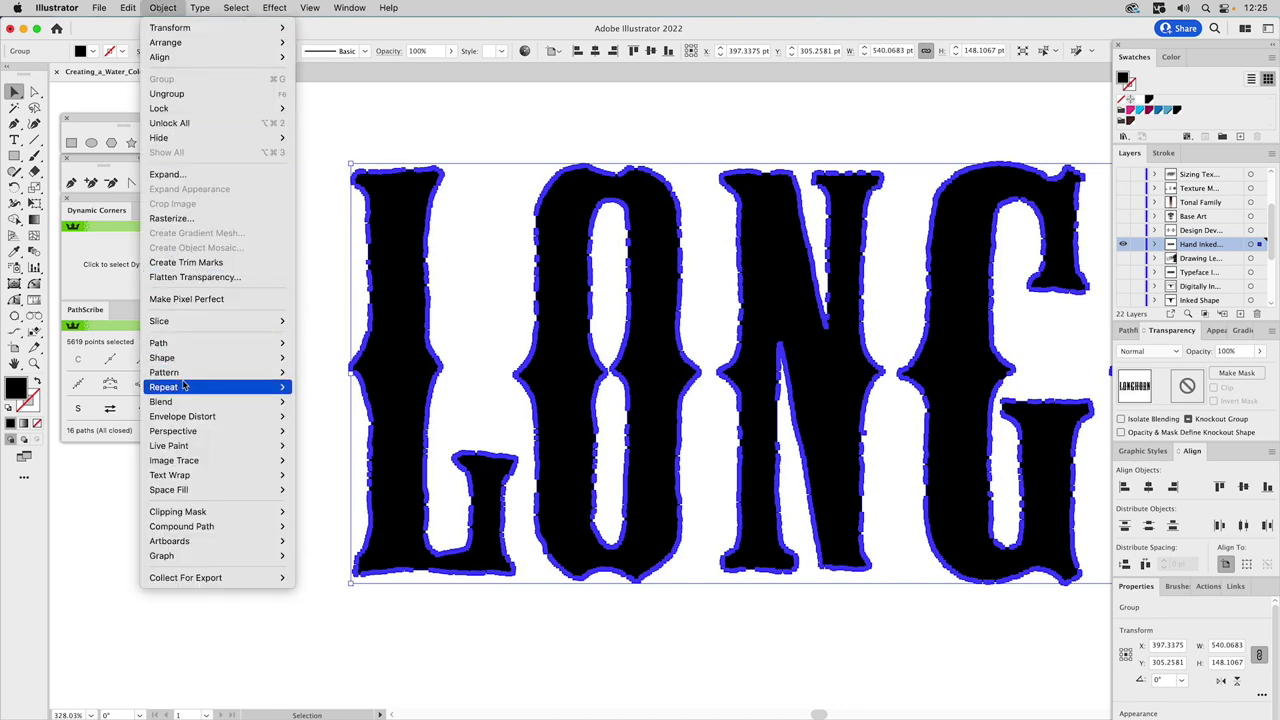
pyautogui.moveTo(183, 386)
pyautogui.moveTo(176, 345)
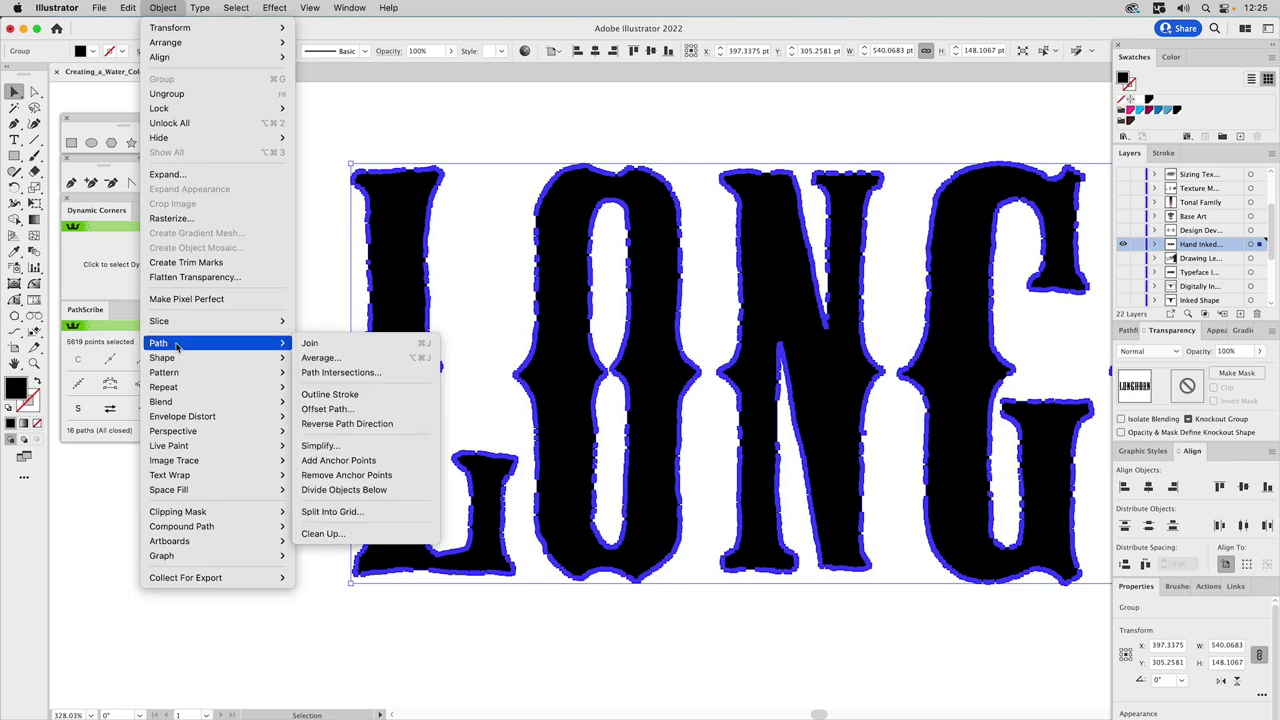
pyautogui.click(338, 448)
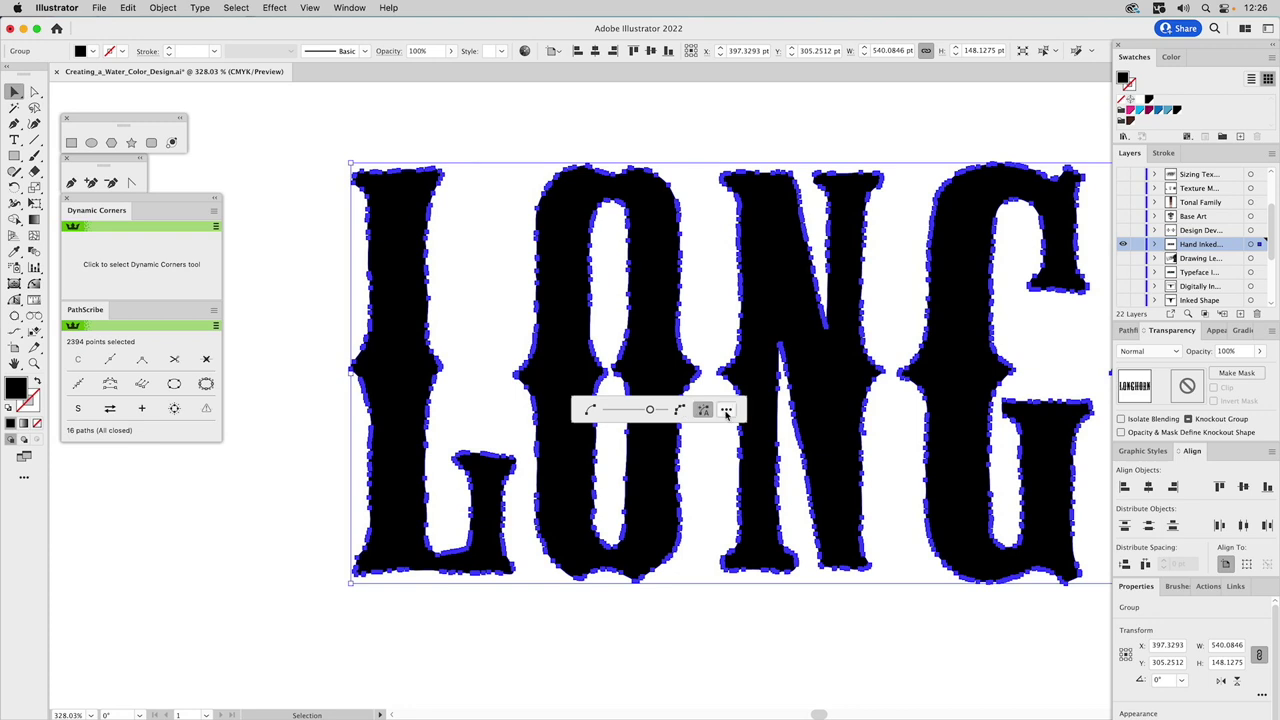
pyautogui.click(727, 411)
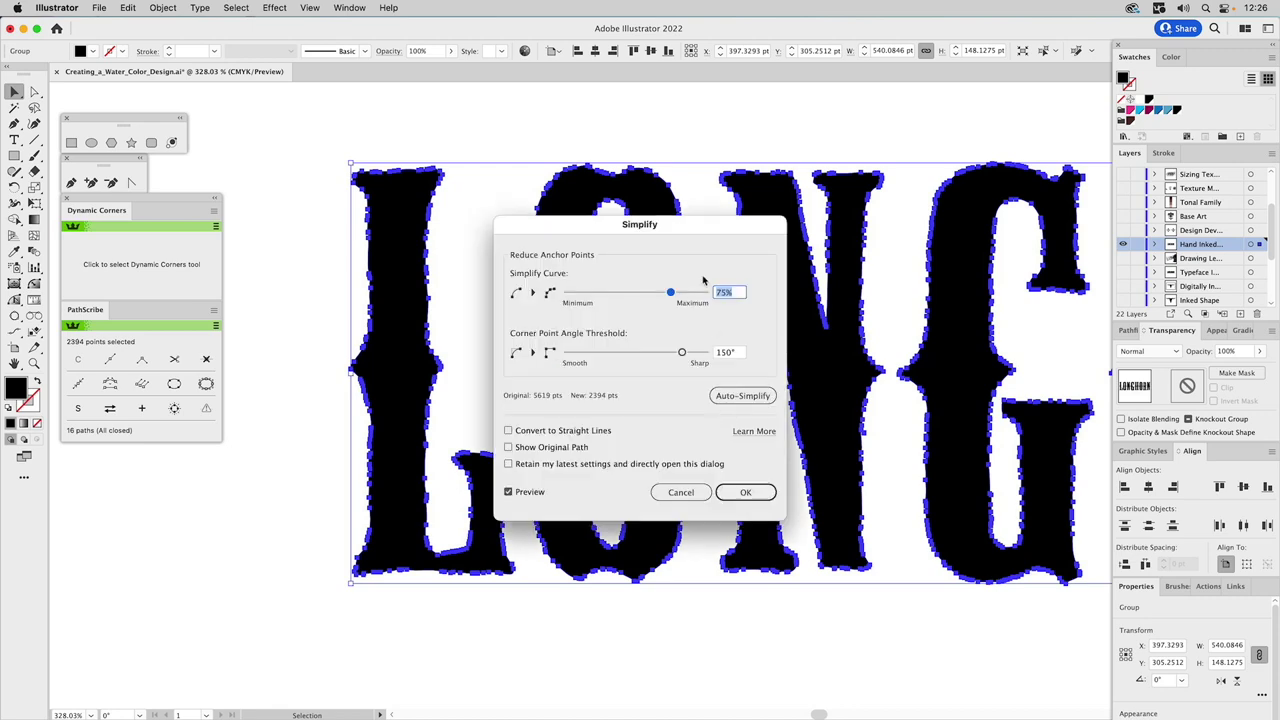
# Simplify the lettering paths with Simplify Curve at 55%, retaining the settings so that the full dialog opens directly
pyautogui.moveTo(681, 224); pyautogui.dragTo(840, 251)
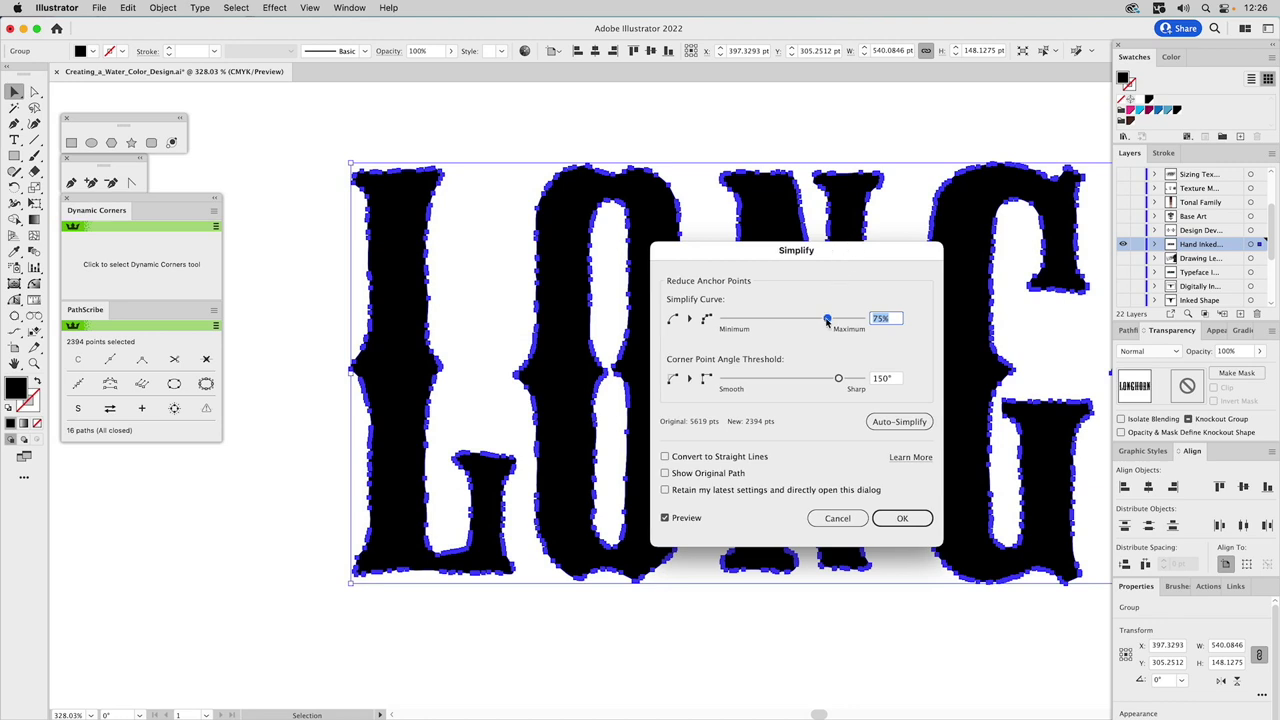
pyautogui.moveTo(827, 324); pyautogui.dragTo(798, 331)
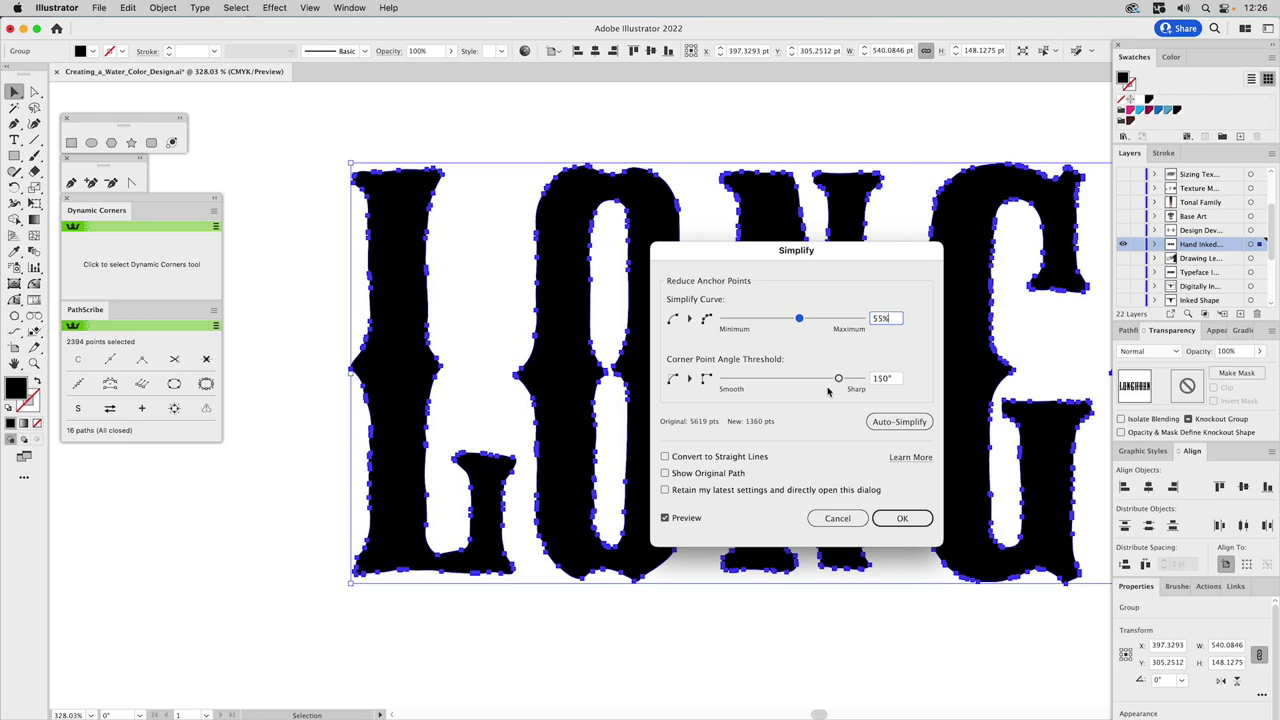
pyautogui.moveTo(757, 252); pyautogui.dragTo(811, 252)
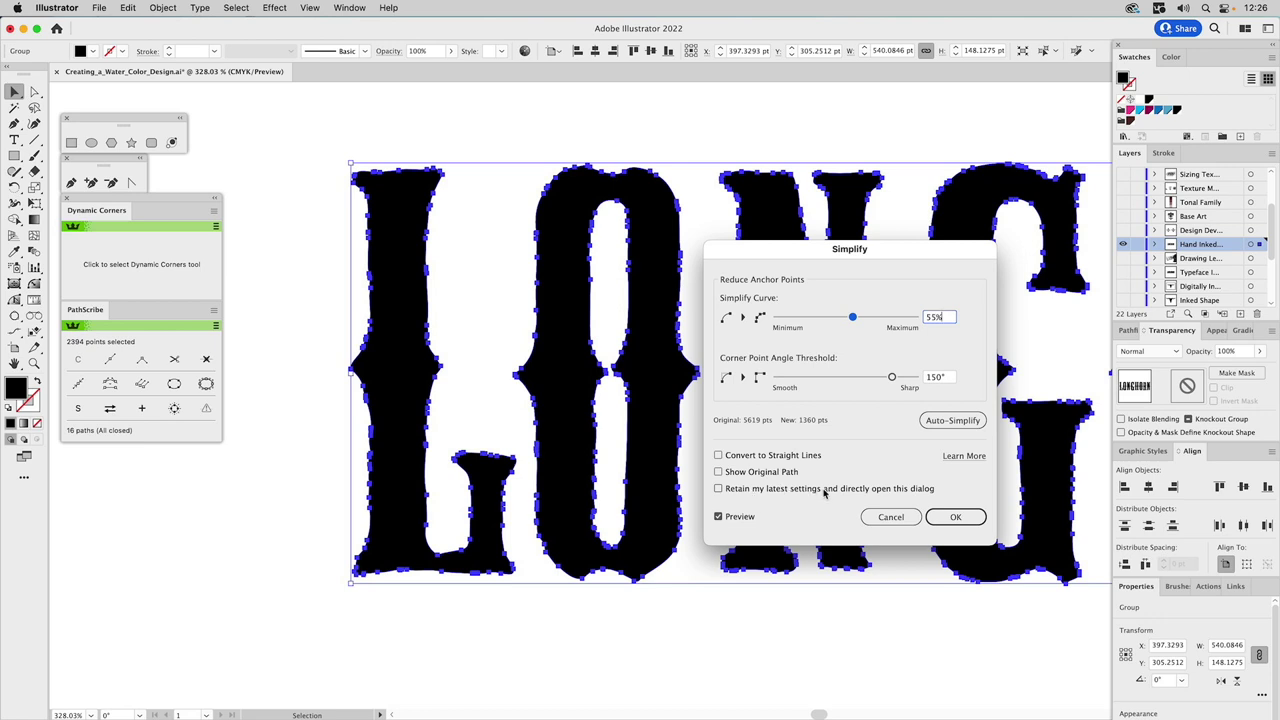
pyautogui.click(719, 489)
pyautogui.click(952, 517)
pyautogui.click(960, 518)
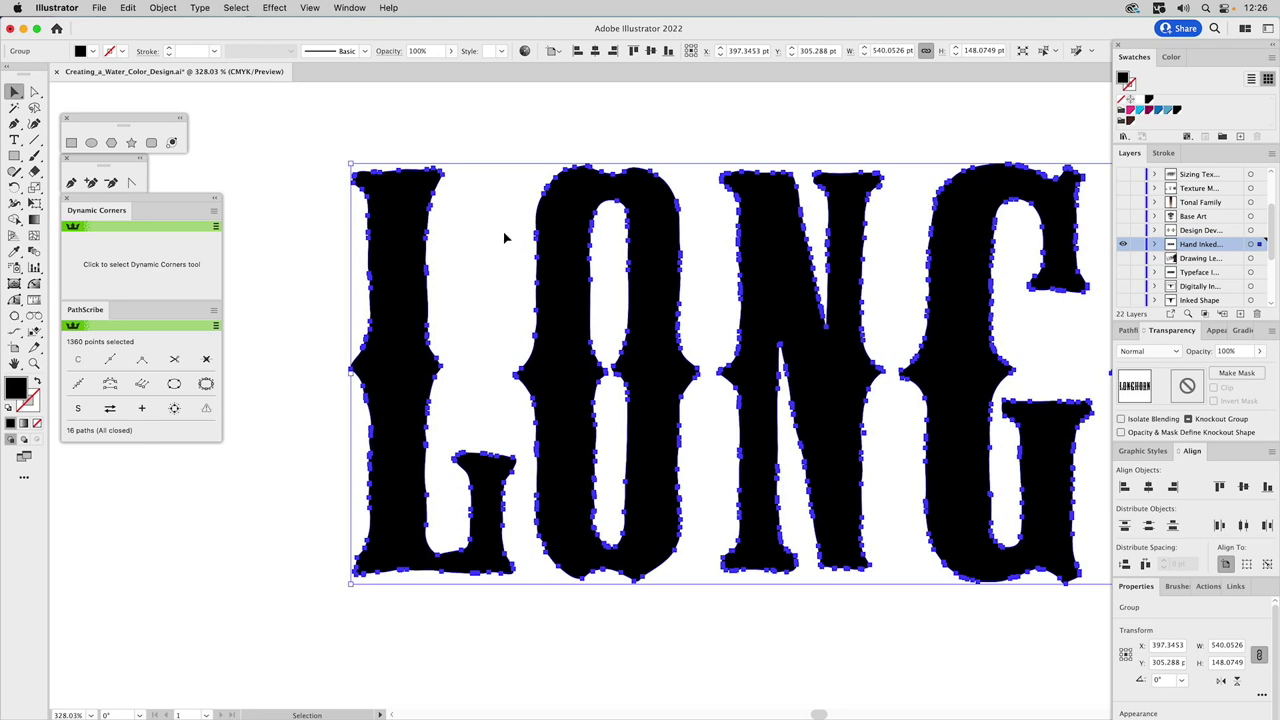
# Convert the LONGHORN lettering group into a single compound path, leaving it deselected
pyautogui.click(1221, 331)
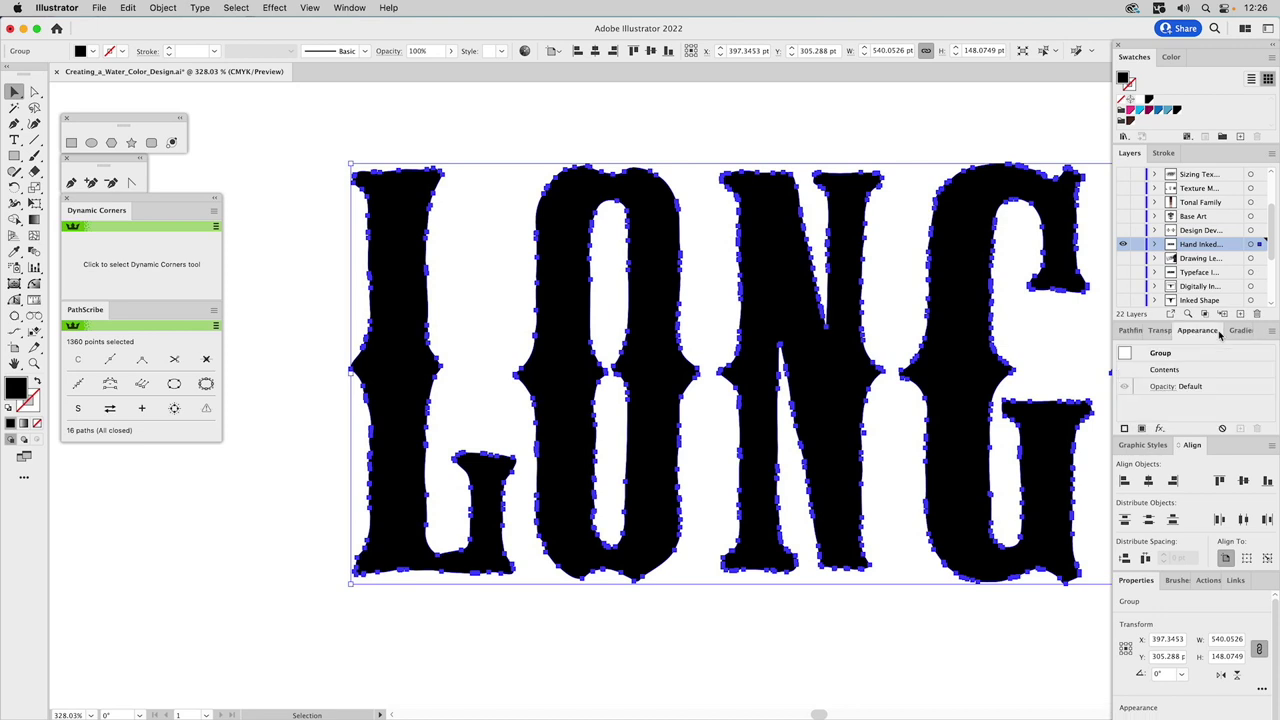
pyautogui.press('super+shift+b')
pyautogui.press('super+0')
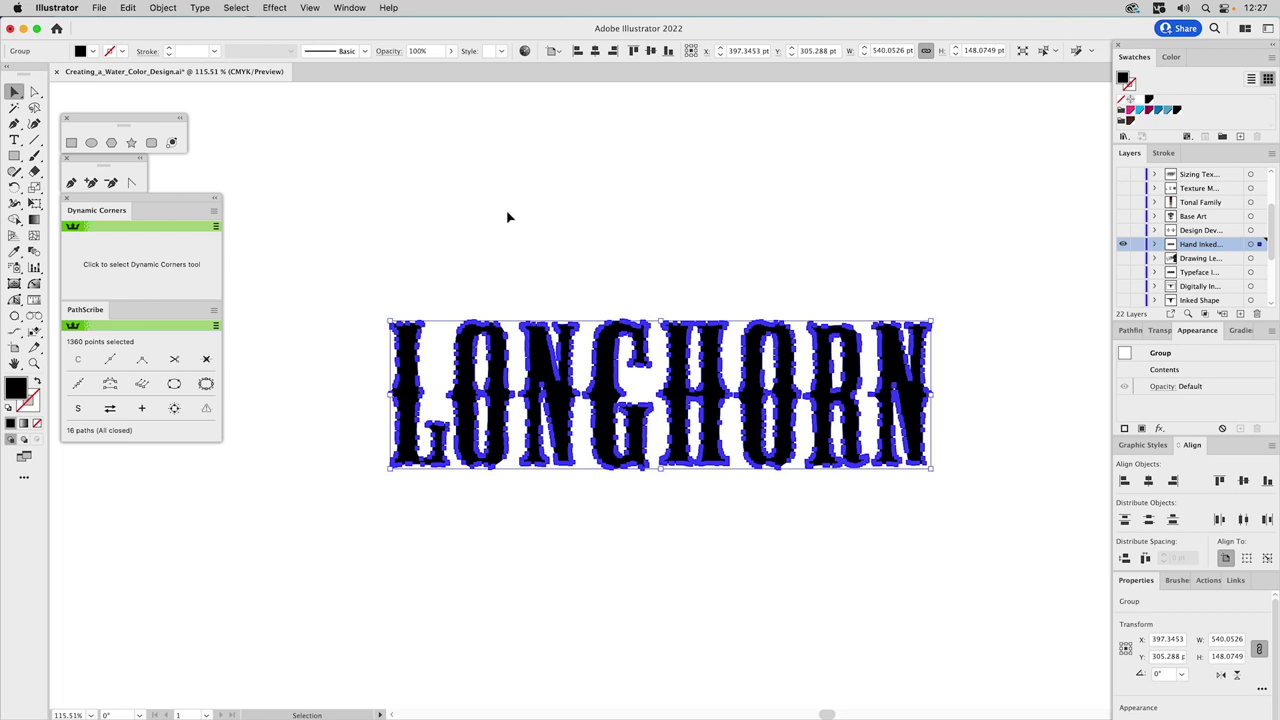
pyautogui.click(162, 7)
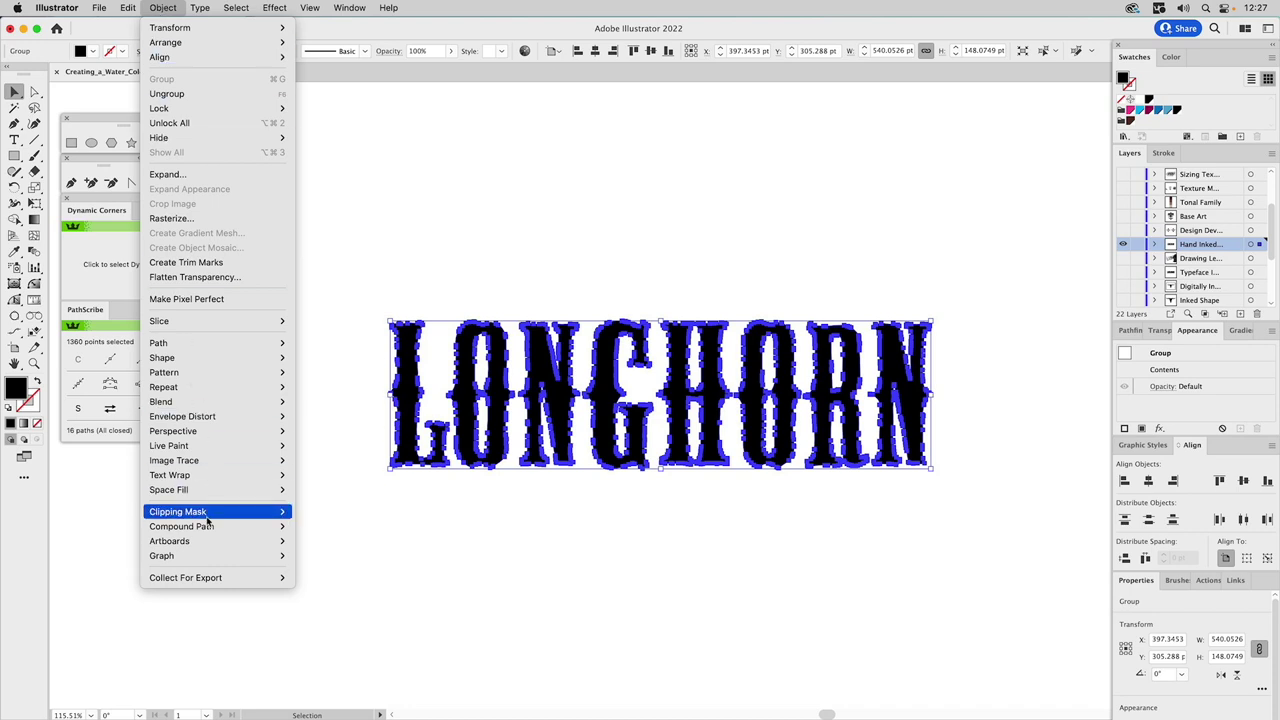
pyautogui.moveTo(206, 526)
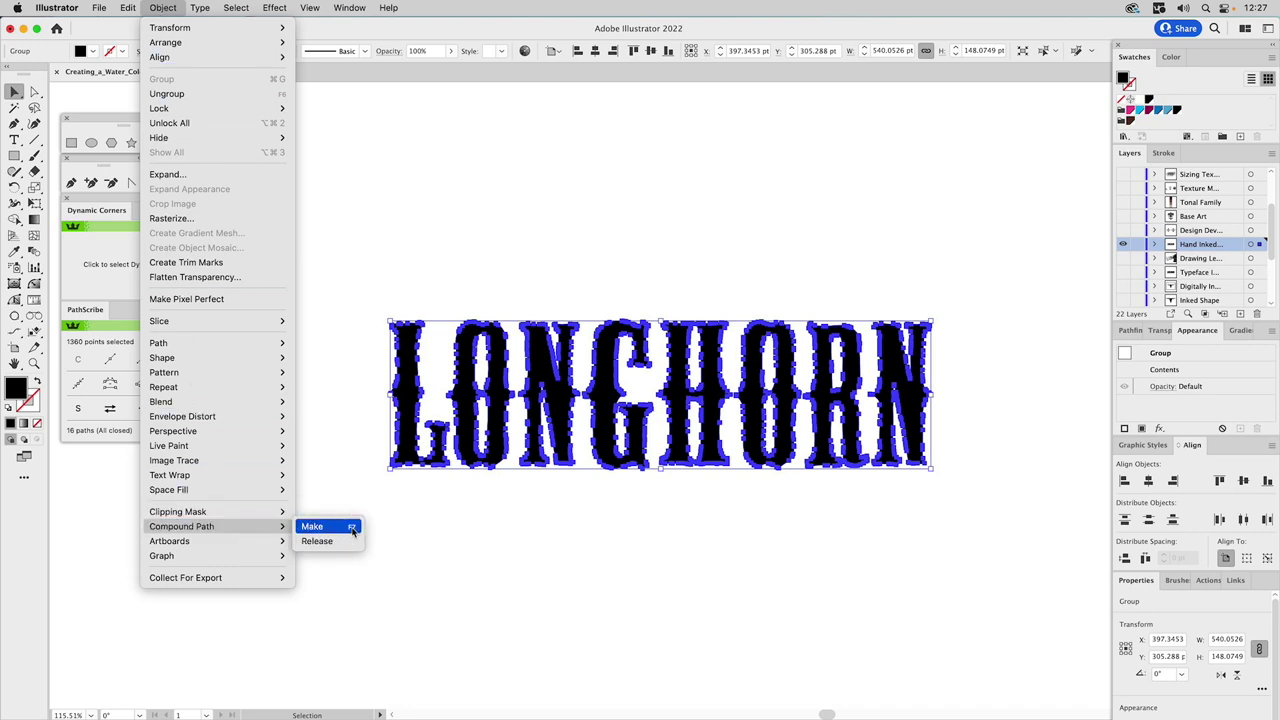
pyautogui.click(426, 532)
pyautogui.click(453, 472)
pyautogui.click(466, 449)
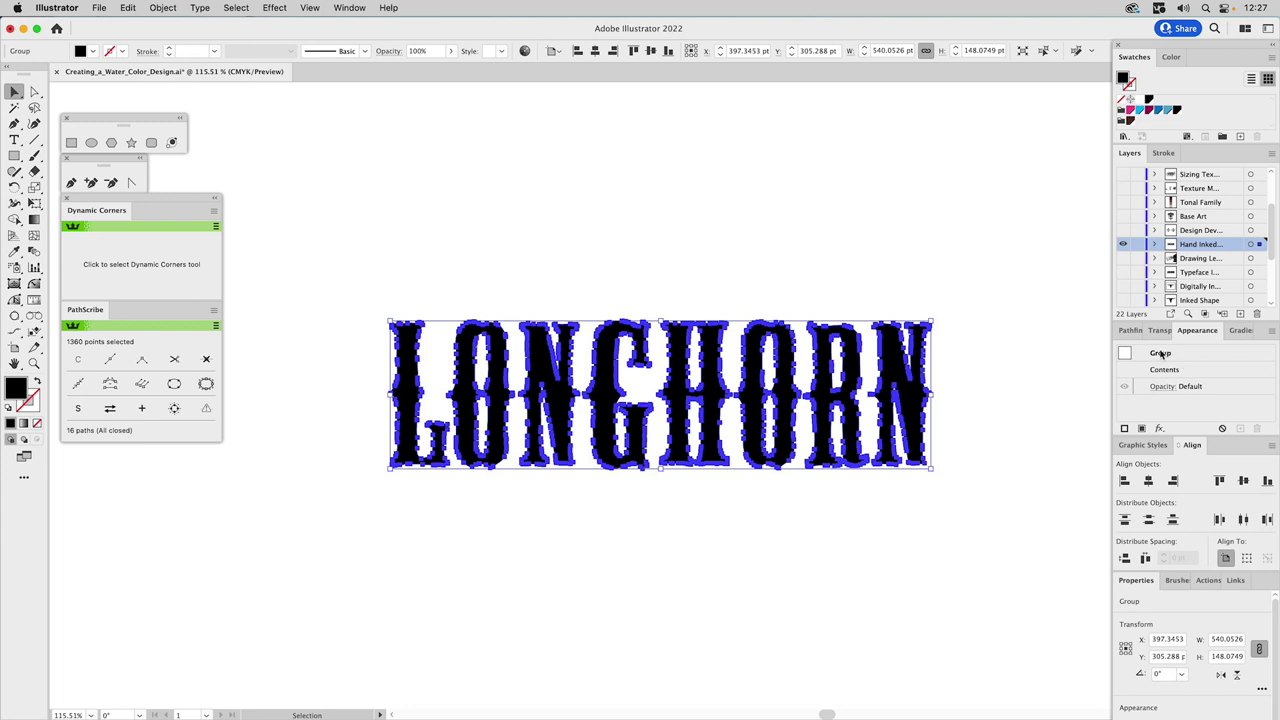
pyautogui.press('super+8')
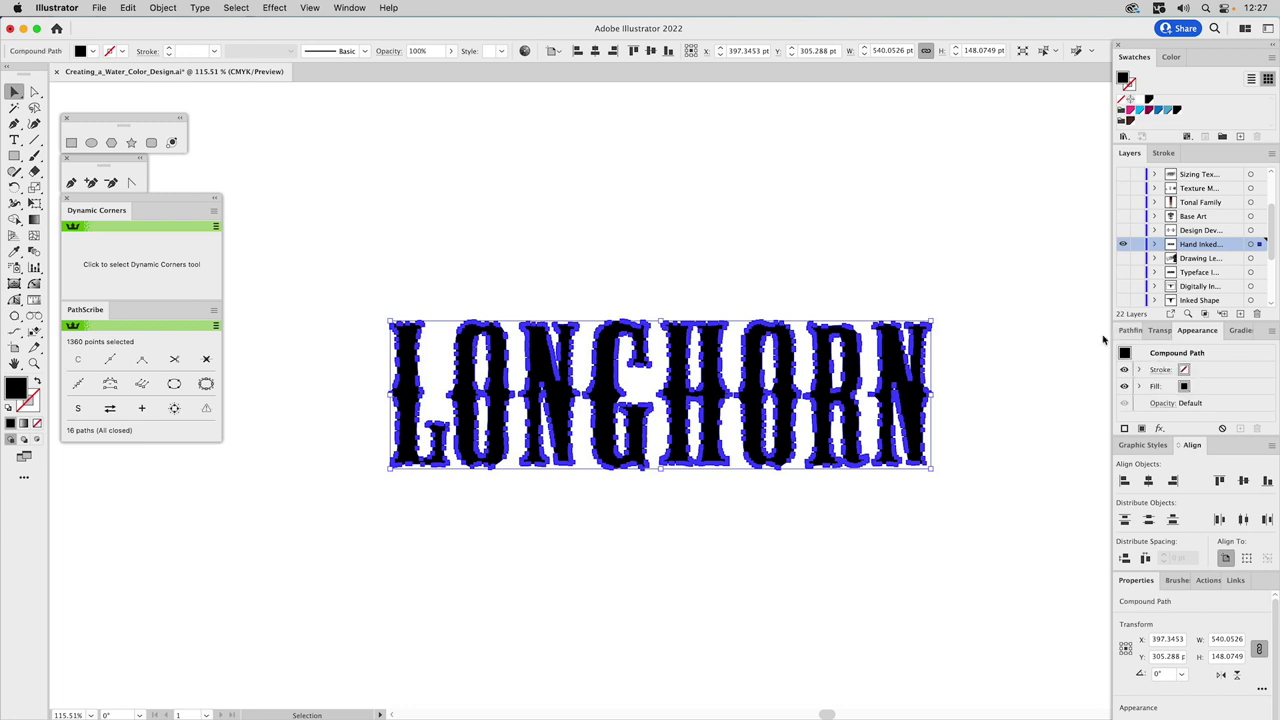
pyautogui.click(955, 269)
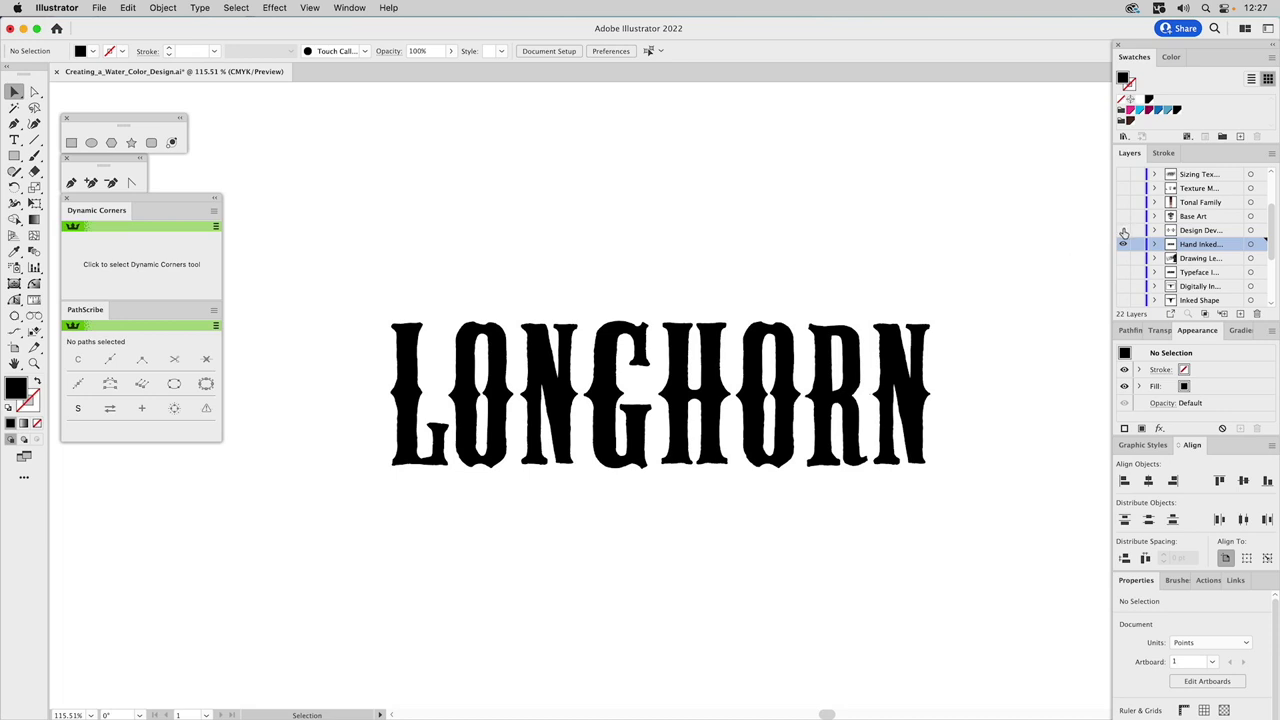
# Display the design development layer, switch to showing only the Base Art layer, and inspect its skull, LONGHORN, star and ESTD. shapes
pyautogui.click(1123, 231)
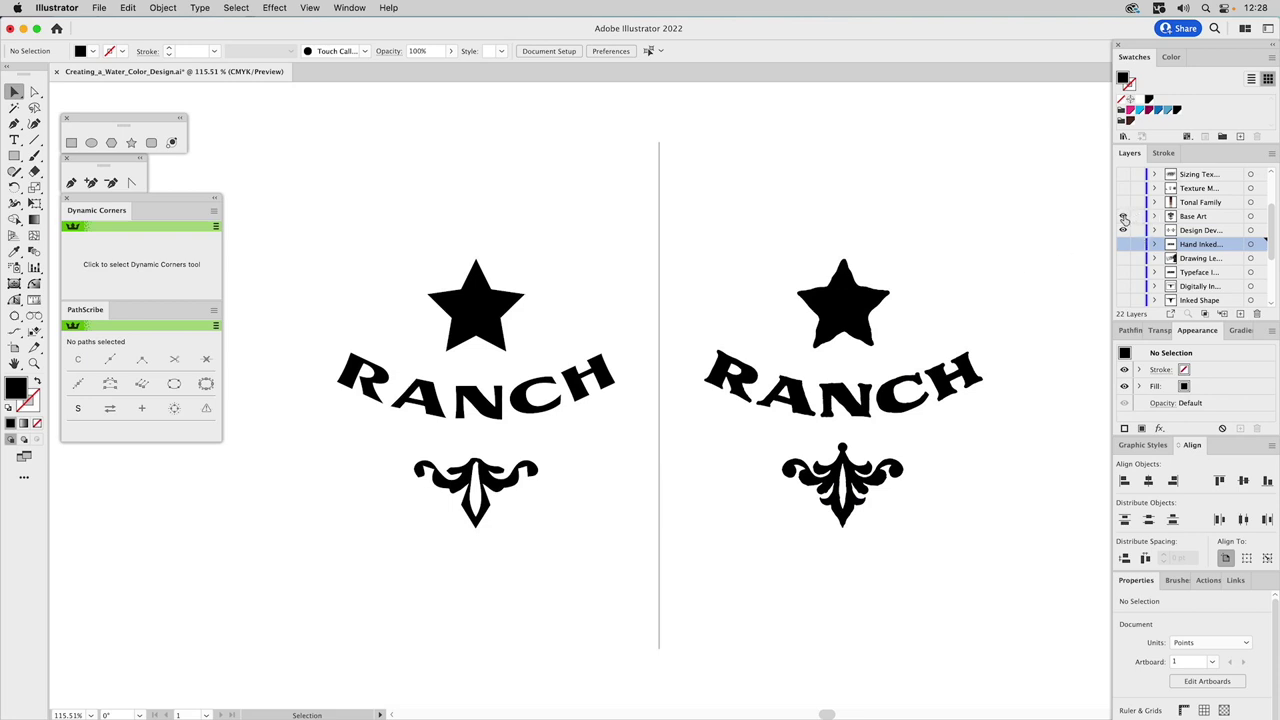
pyautogui.keyDown('alt'); pyautogui.click(1123, 216); pyautogui.keyUp('alt')
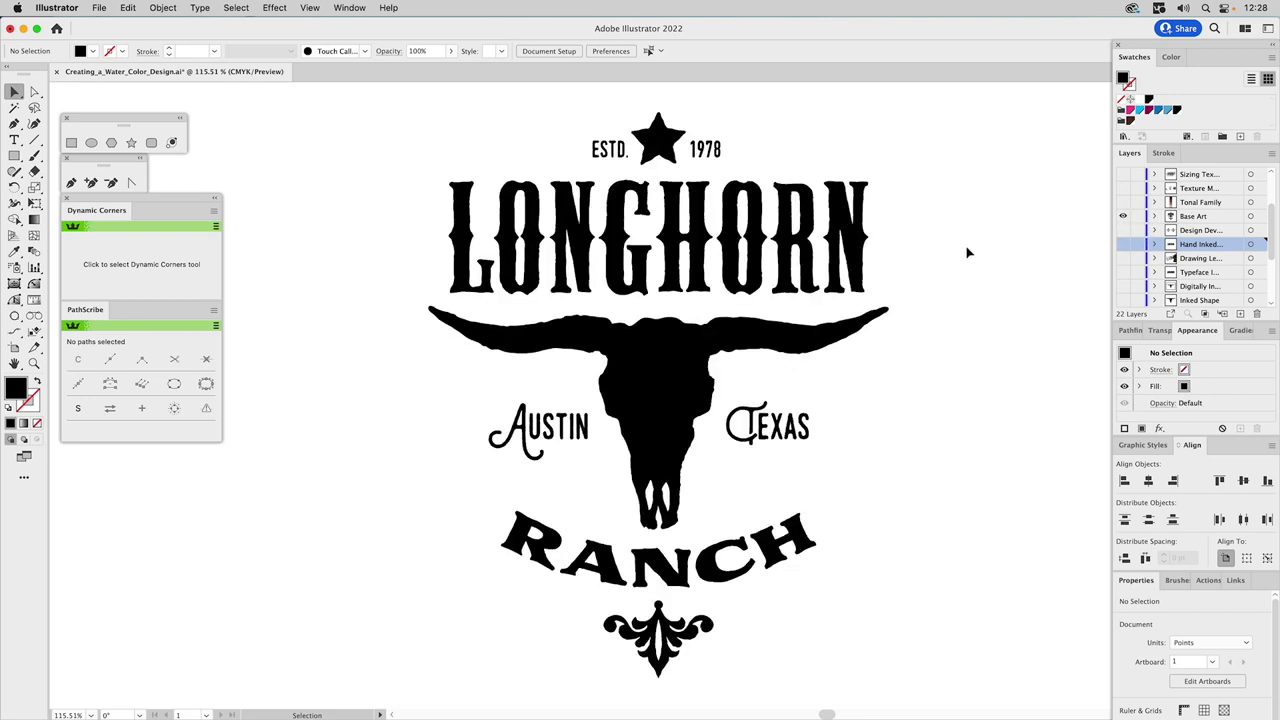
pyautogui.click(847, 241)
pyautogui.click(735, 337)
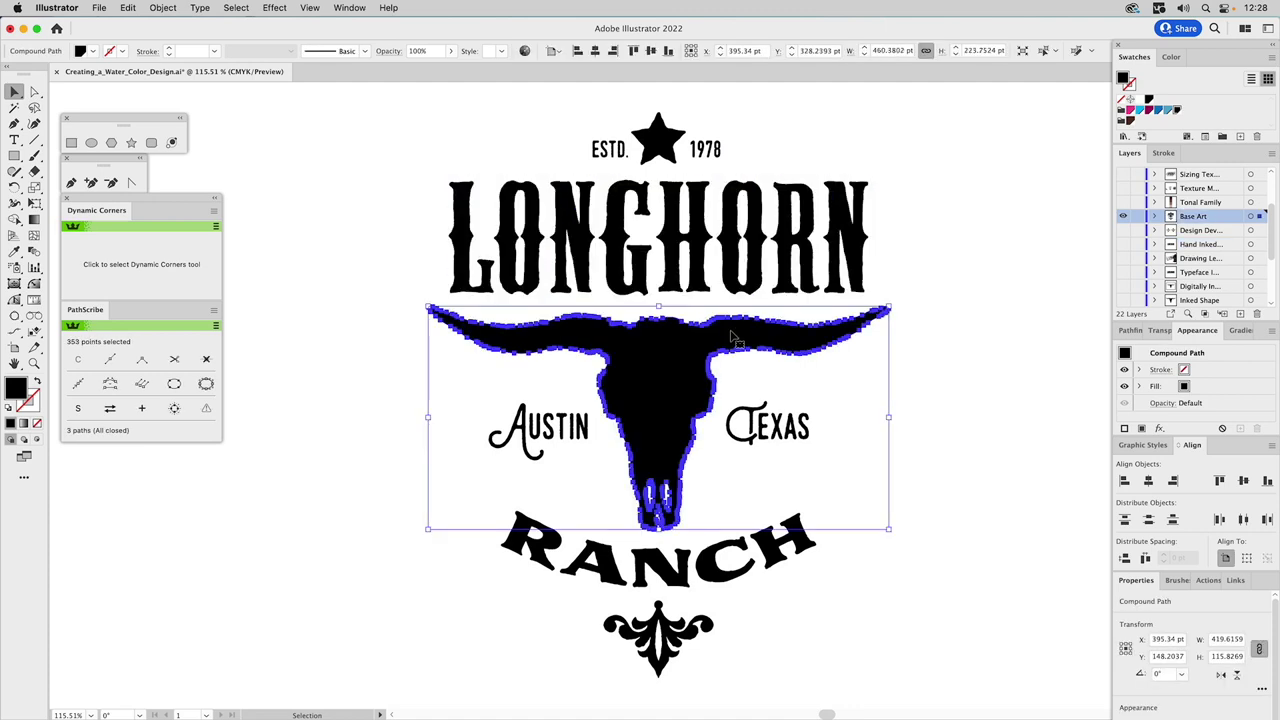
pyautogui.click(705, 246)
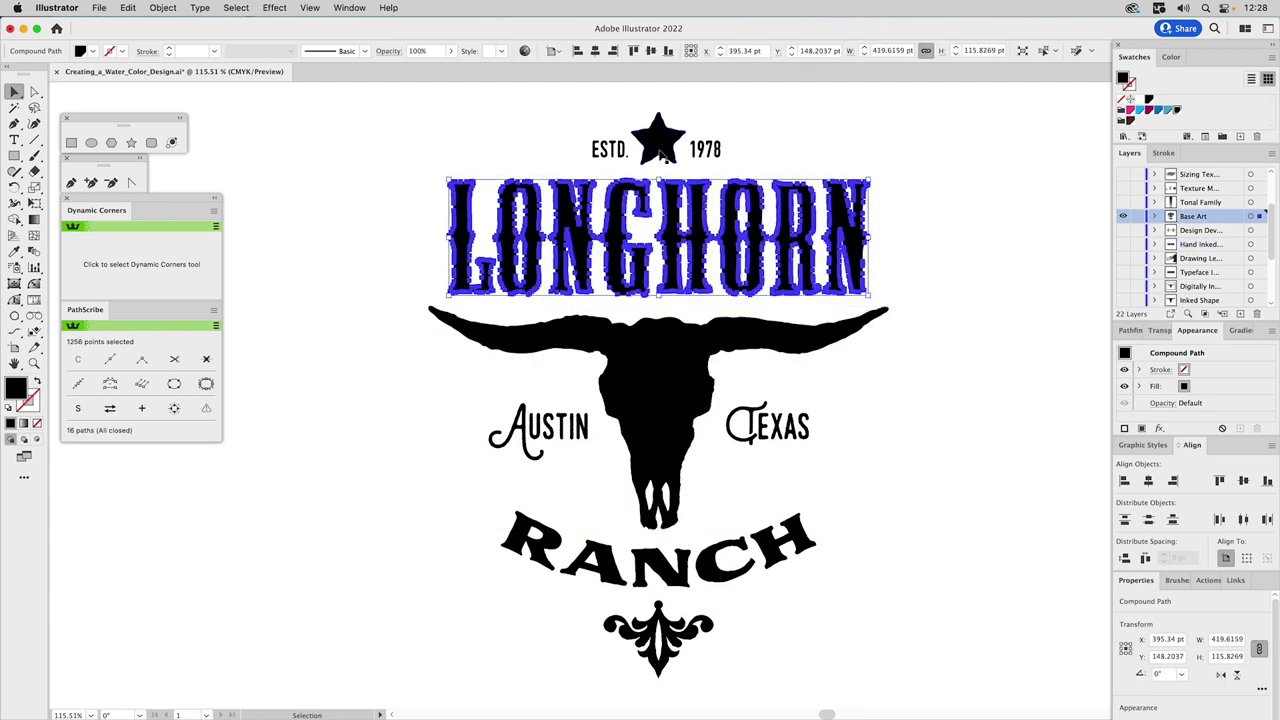
pyautogui.click(660, 152)
pyautogui.moveTo(660, 152); pyautogui.dragTo(612, 150)
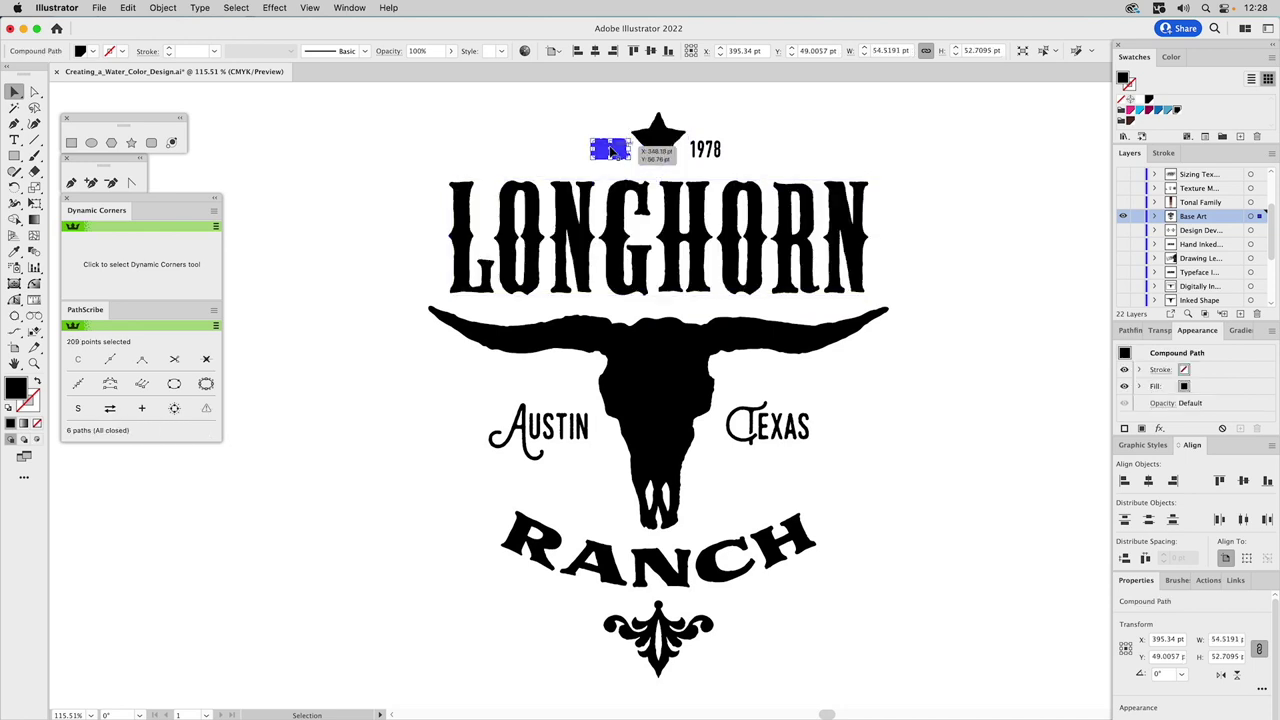
pyautogui.press('Escape')
pyautogui.click(612, 150)
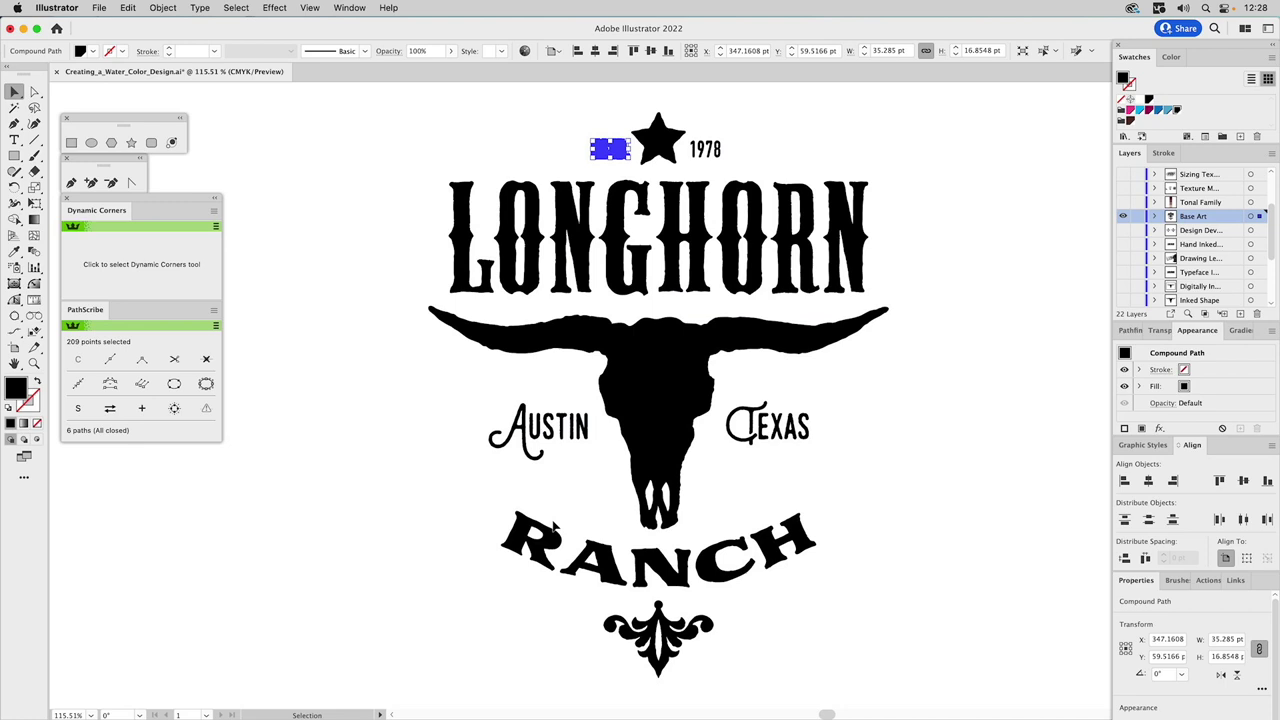
pyautogui.click(563, 494)
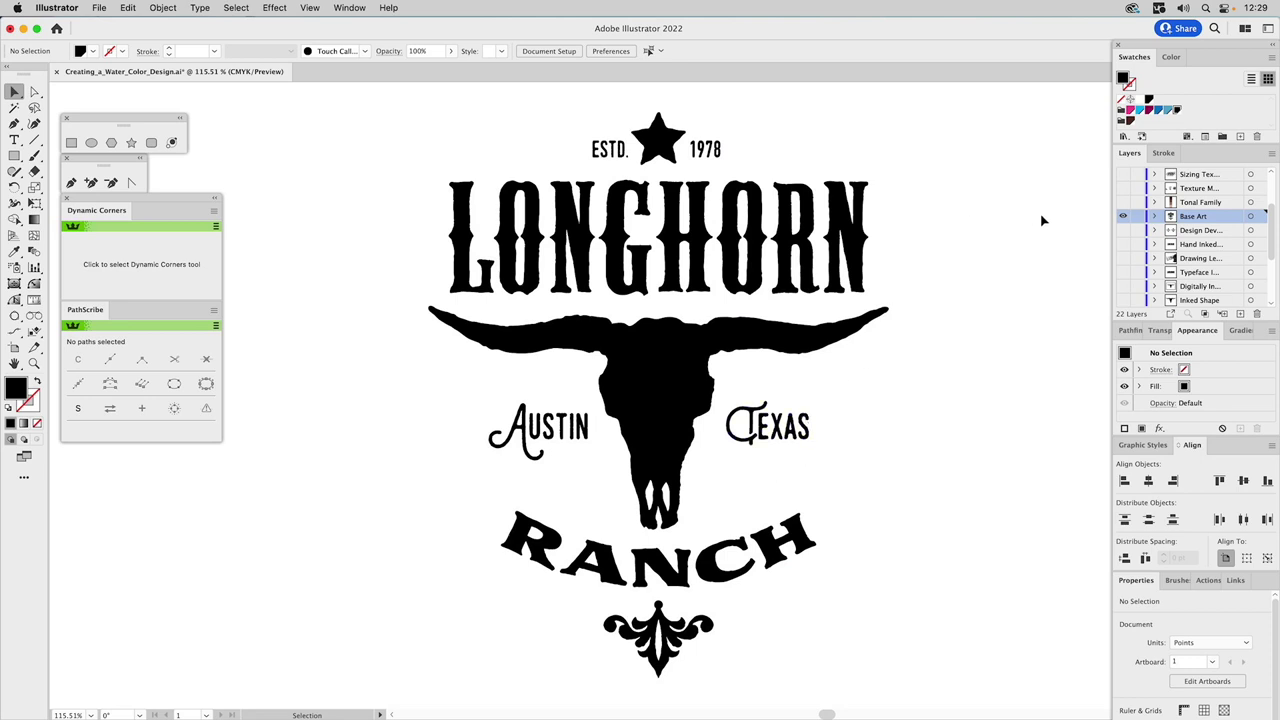
# Show the Tonal Family layer and check the tint value of each of its four brown squares
pyautogui.click(1122, 202)
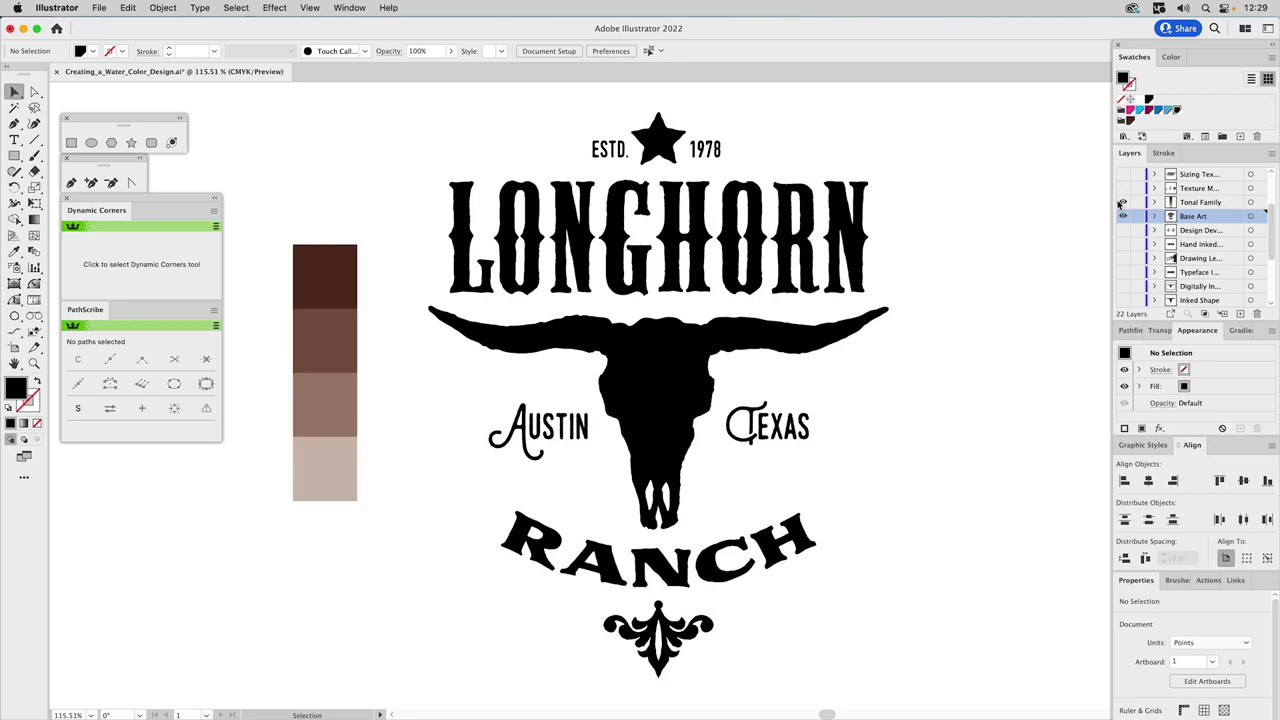
pyautogui.click(338, 254)
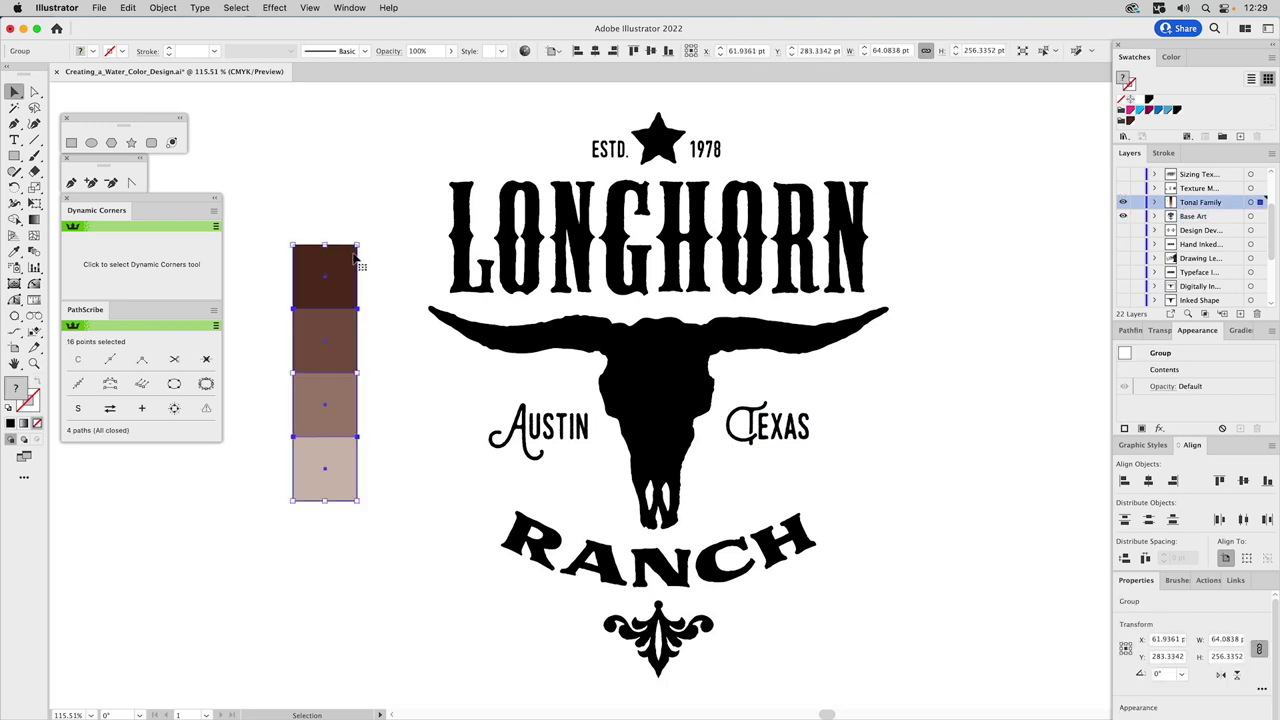
pyautogui.click(359, 255)
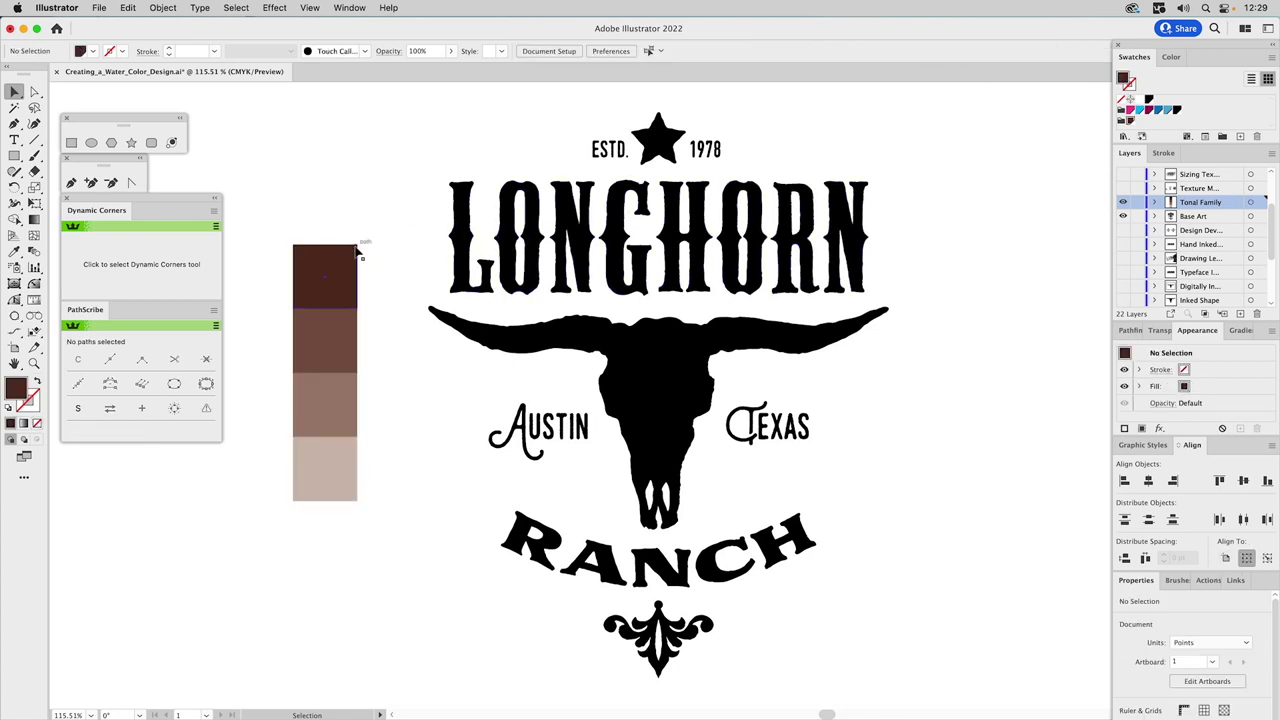
pyautogui.click(356, 251)
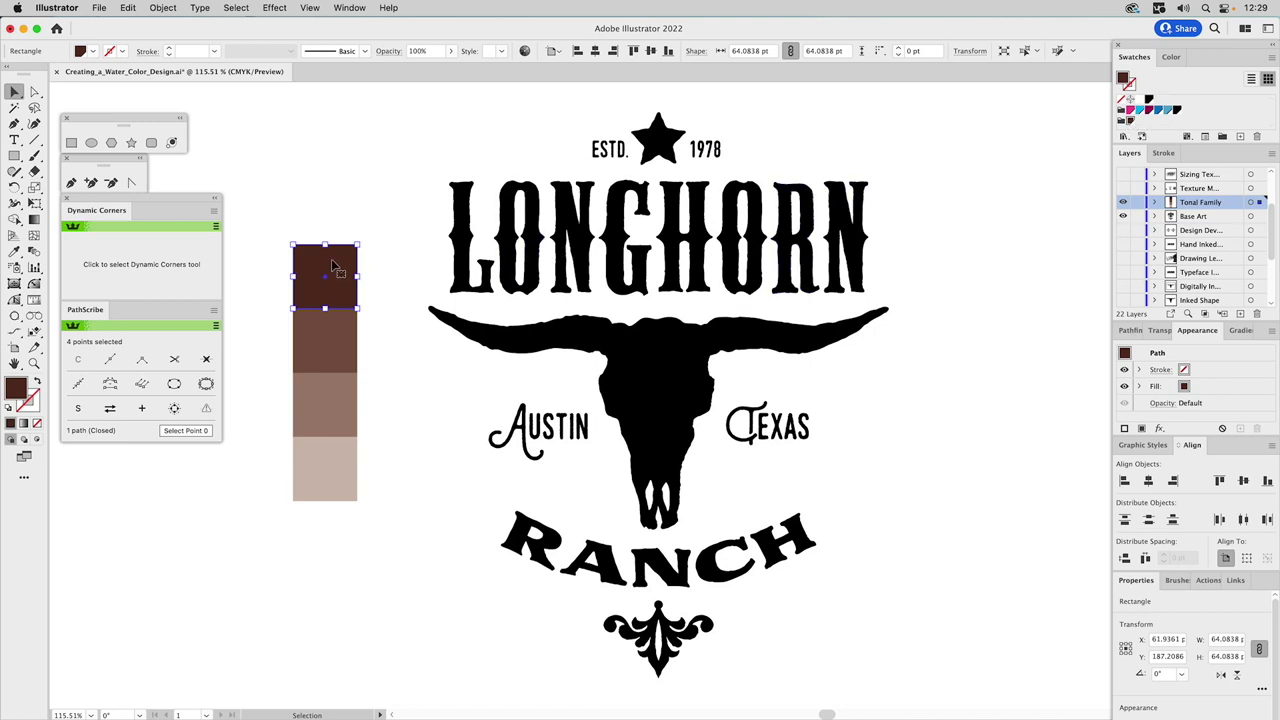
pyautogui.click(1173, 60)
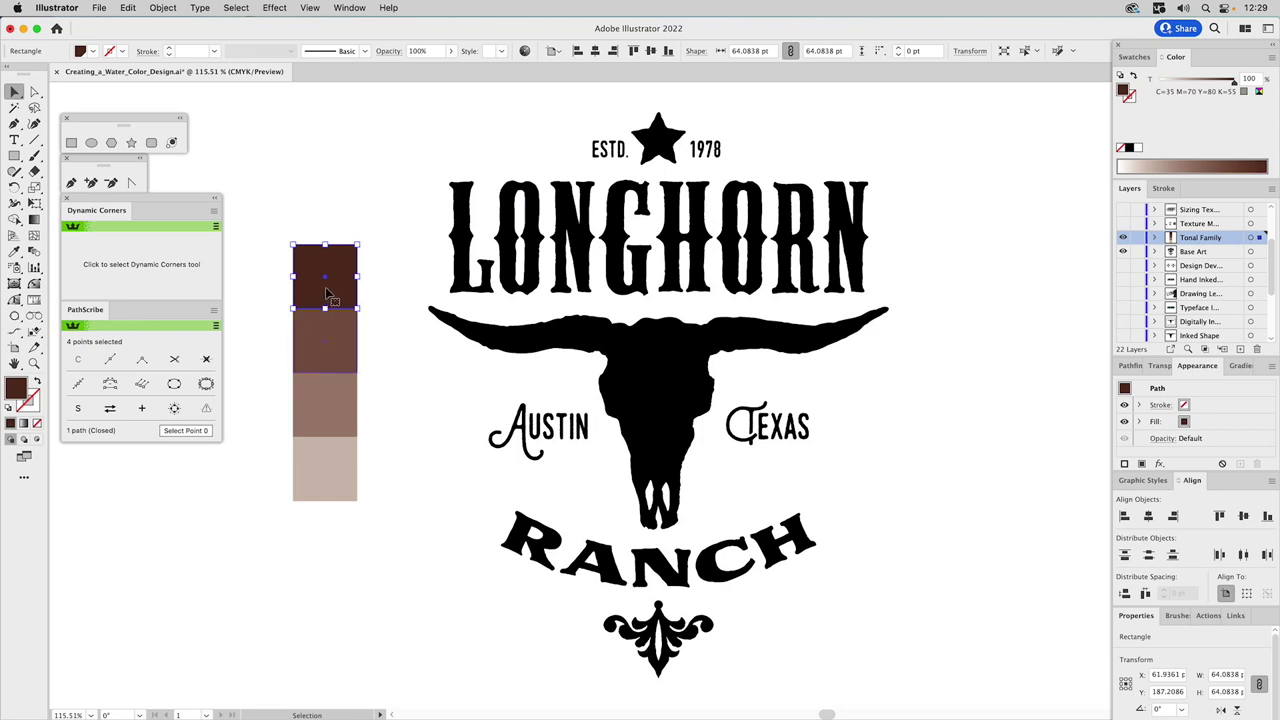
pyautogui.click(332, 341)
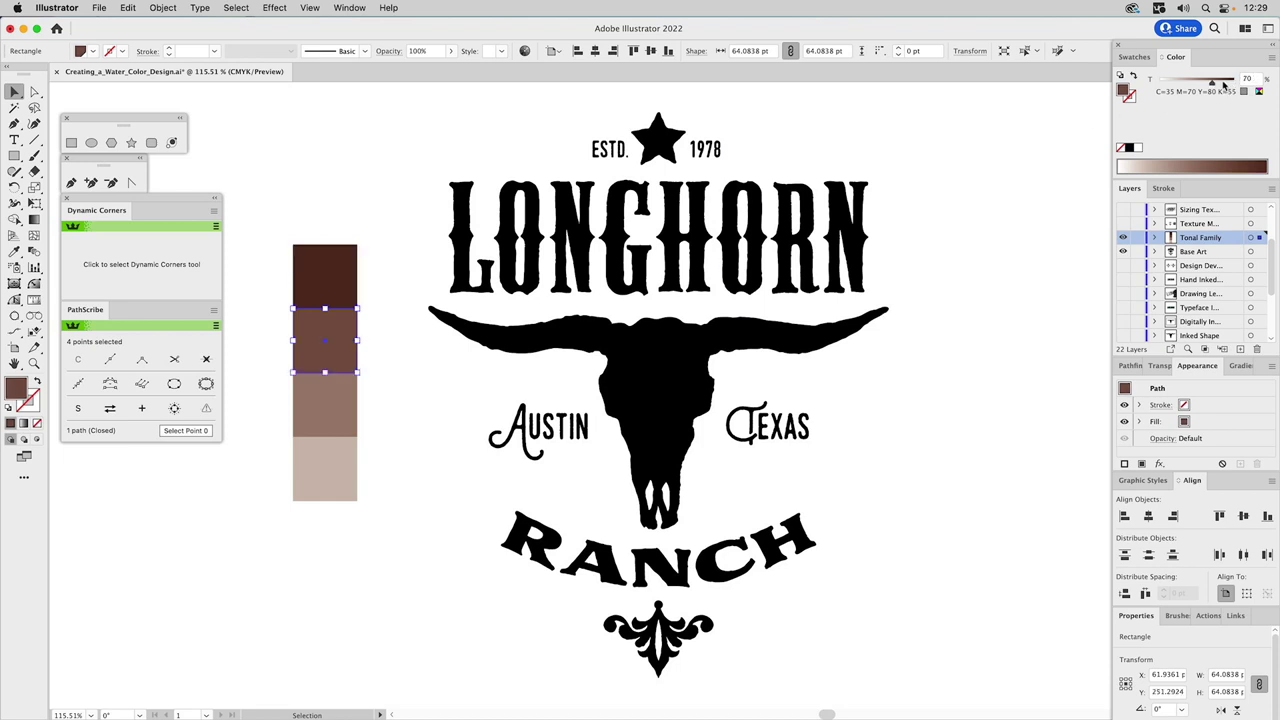
pyautogui.click(343, 398)
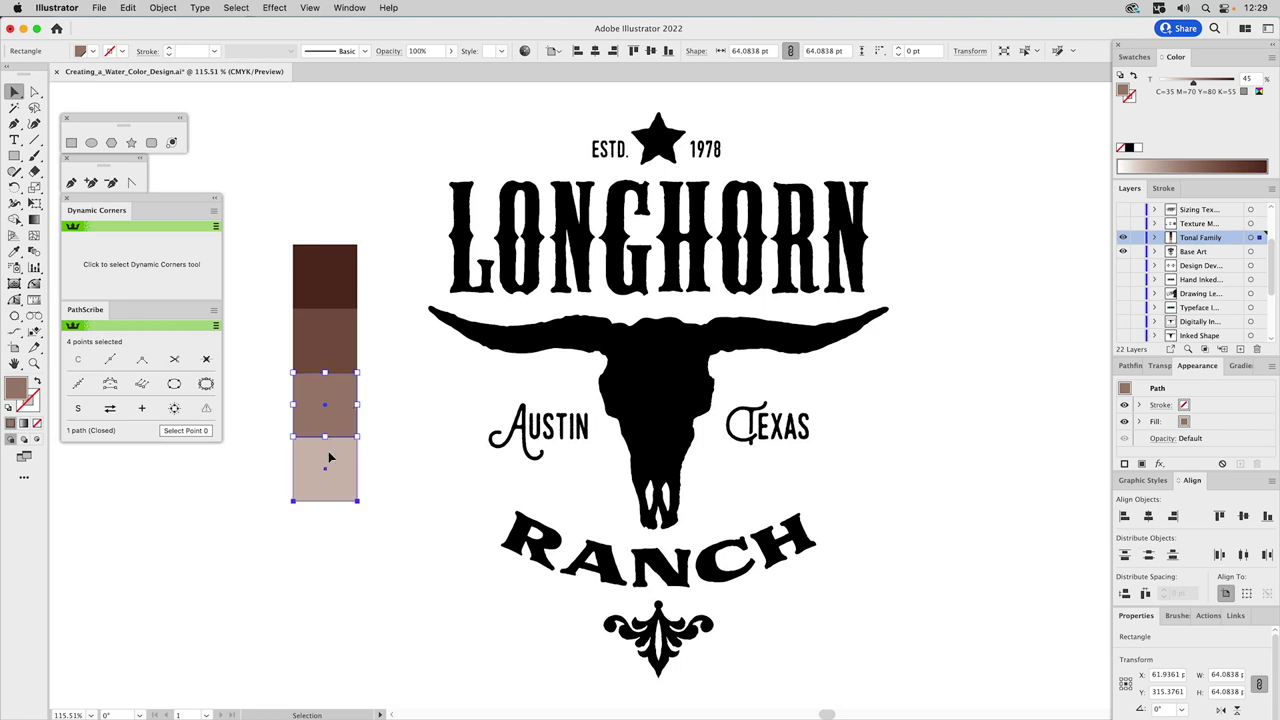
pyautogui.click(330, 458)
pyautogui.click(381, 390)
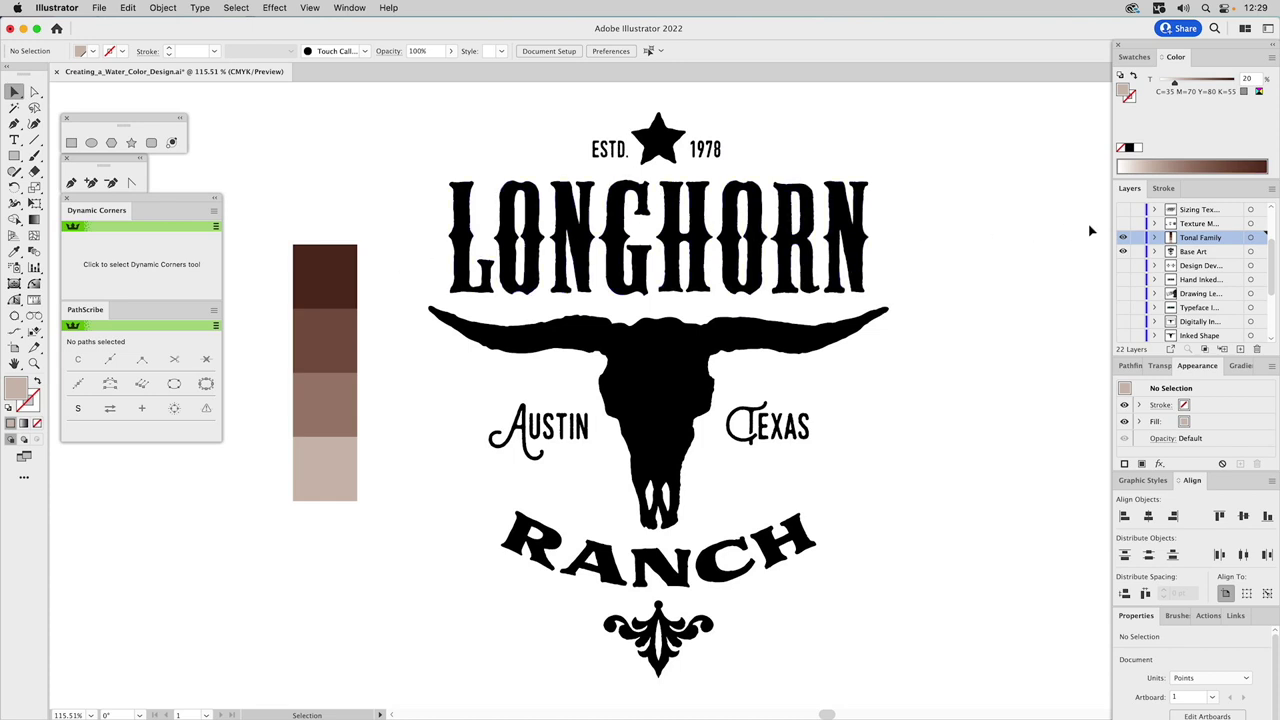
# Review the options of the dark brown C=35 M=70 Y=80 K=55 global swatch without changing them
pyautogui.click(1123, 238)
pyautogui.click(1136, 60)
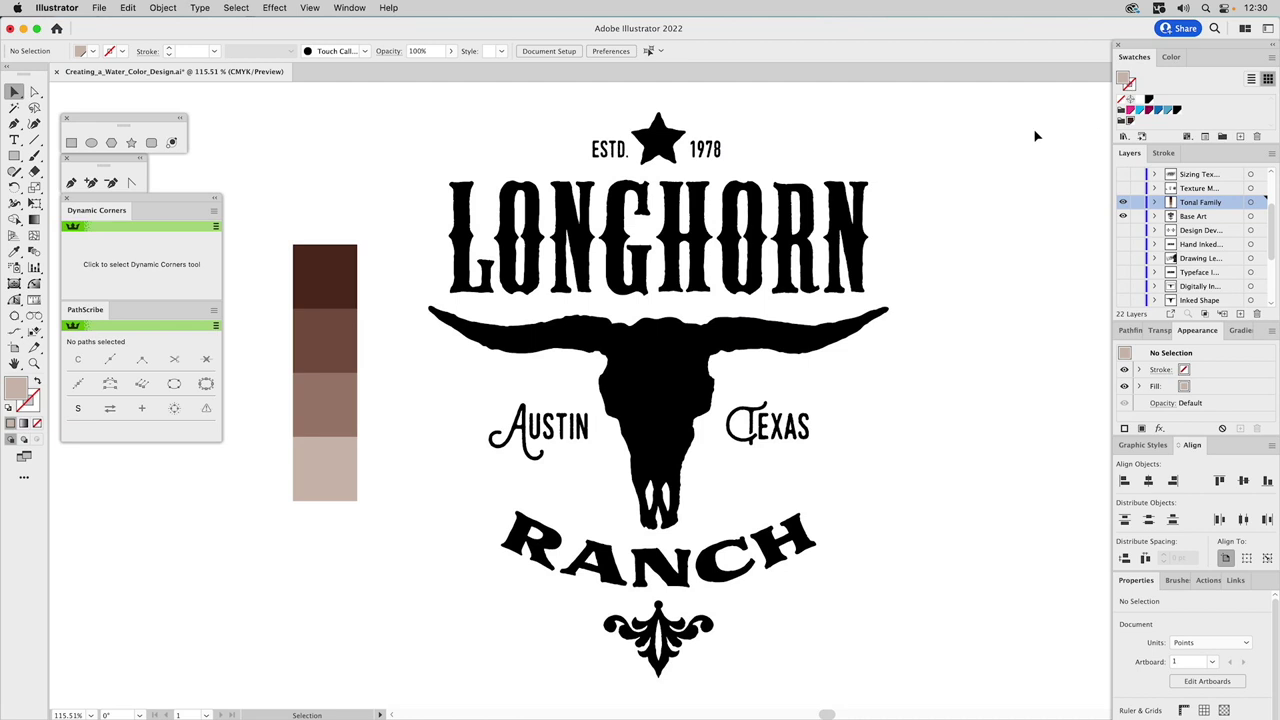
pyautogui.doubleClick(1131, 121)
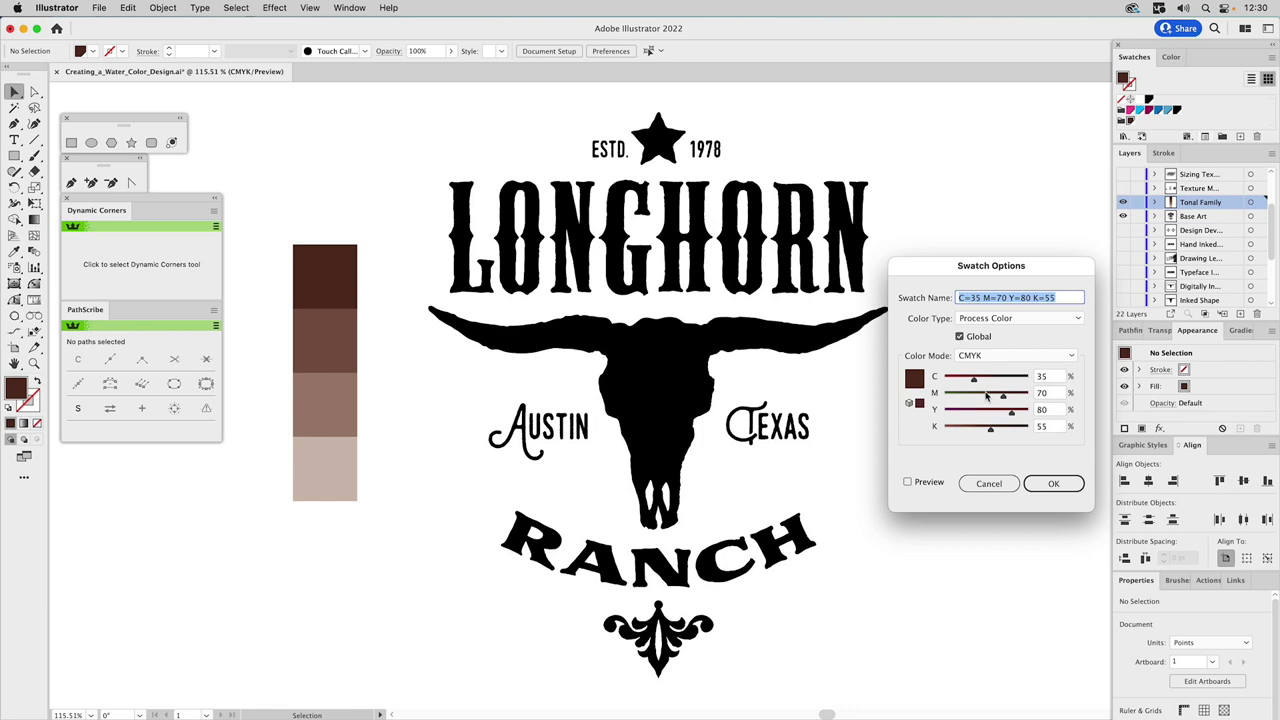
pyautogui.click(1003, 484)
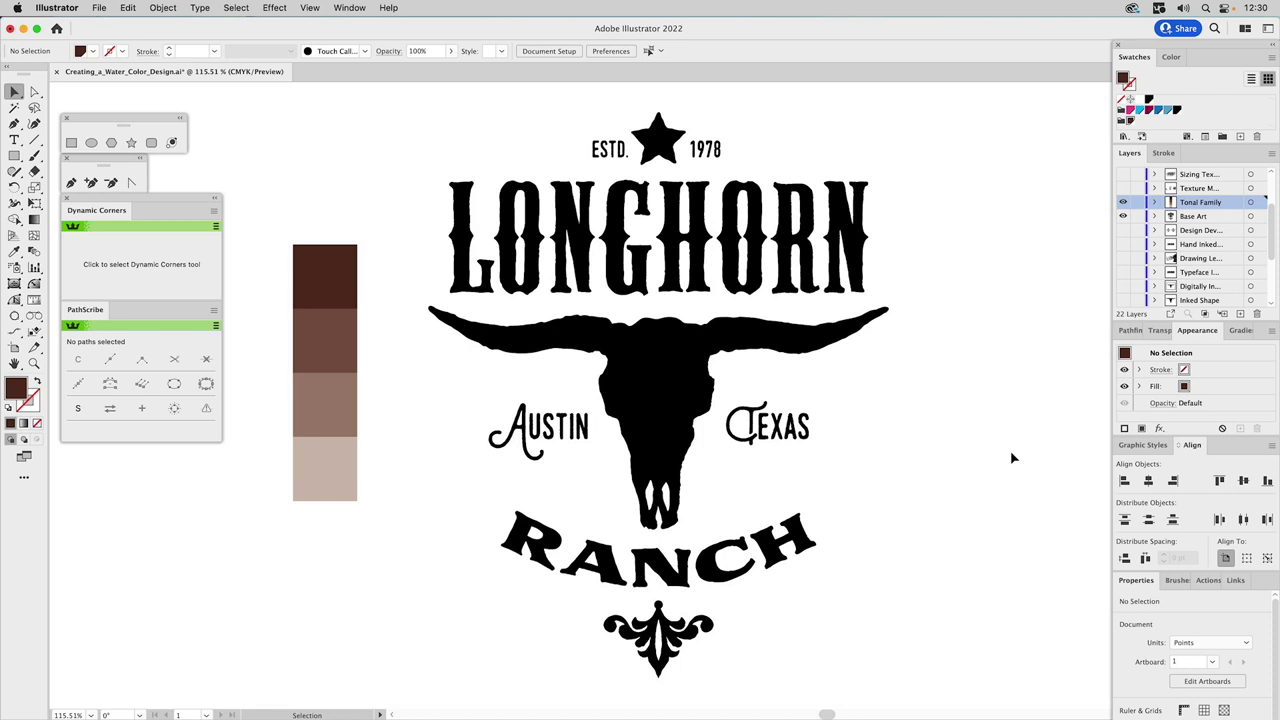
# Hide the Tonal Family and Base Art layers and show the layer holding the watercolor textures over the design
pyautogui.click(1123, 204)
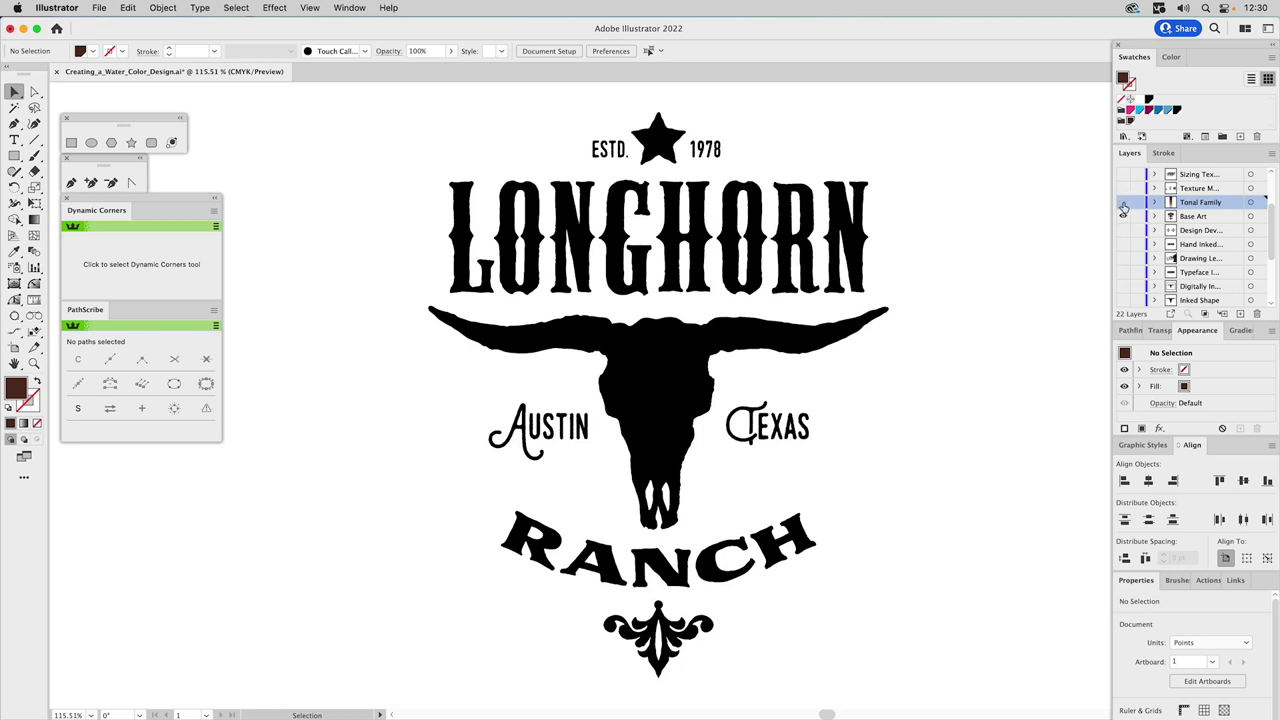
pyautogui.click(1123, 215)
pyautogui.click(1123, 188)
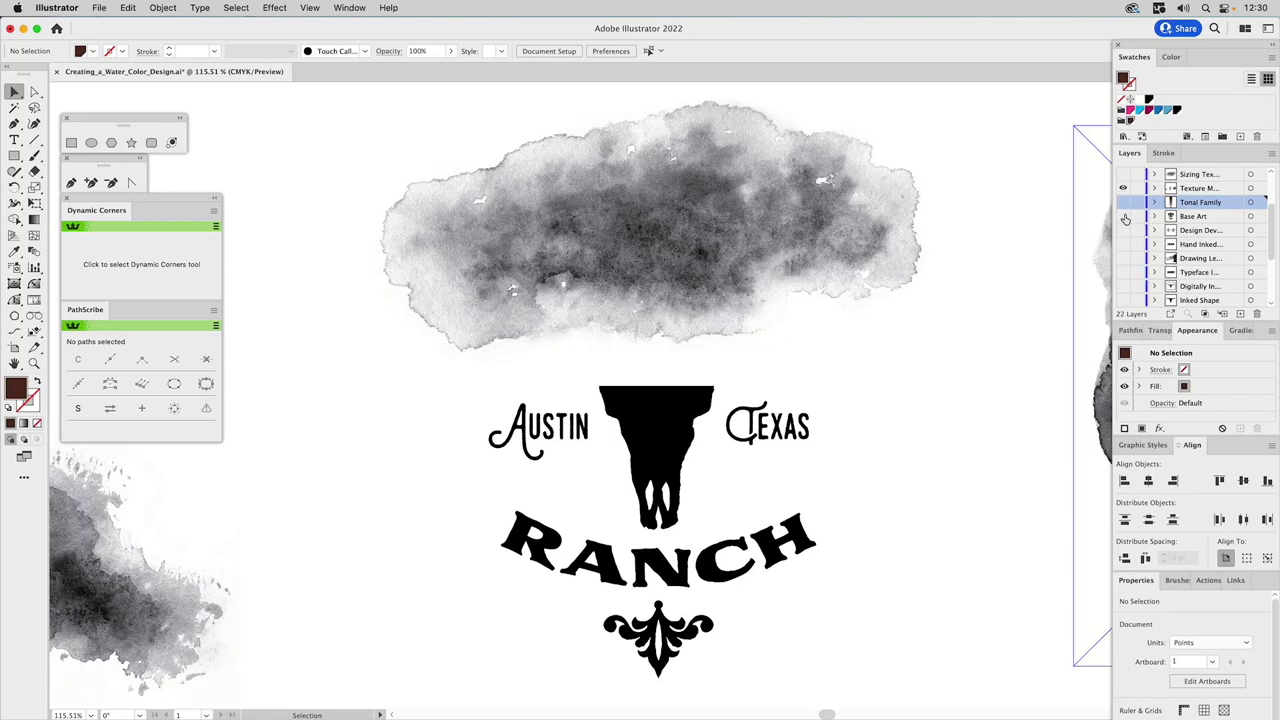
# Color the grayscale watercolor texture over LONGHORN with the dark brown global swatch and set its blending mode to Multiply
pyautogui.click(781, 201)
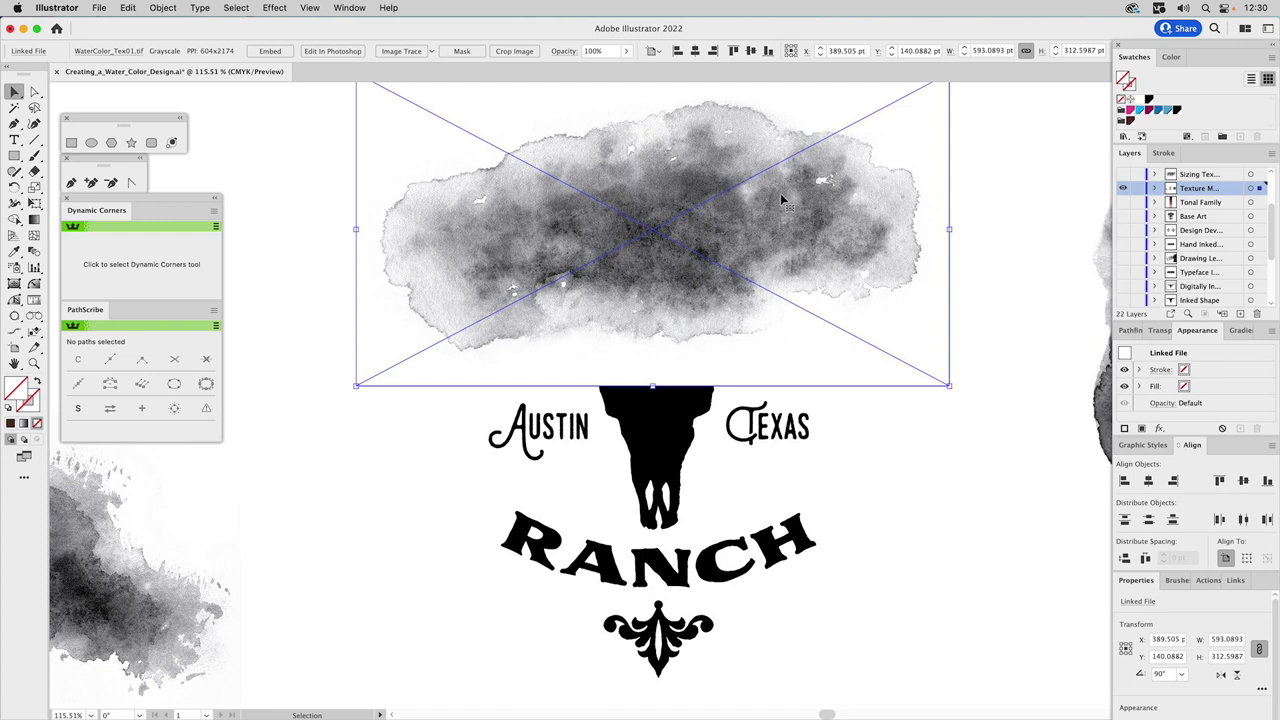
pyautogui.click(1130, 120)
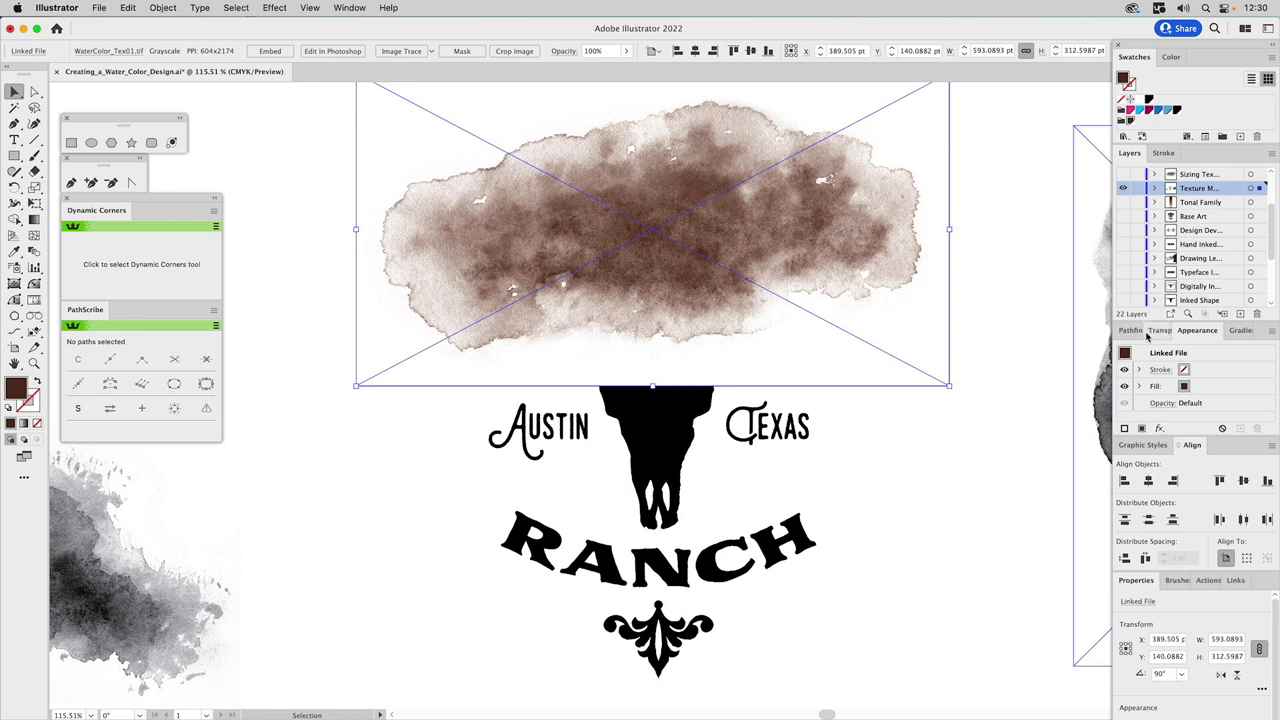
pyautogui.click(1158, 333)
pyautogui.click(1147, 357)
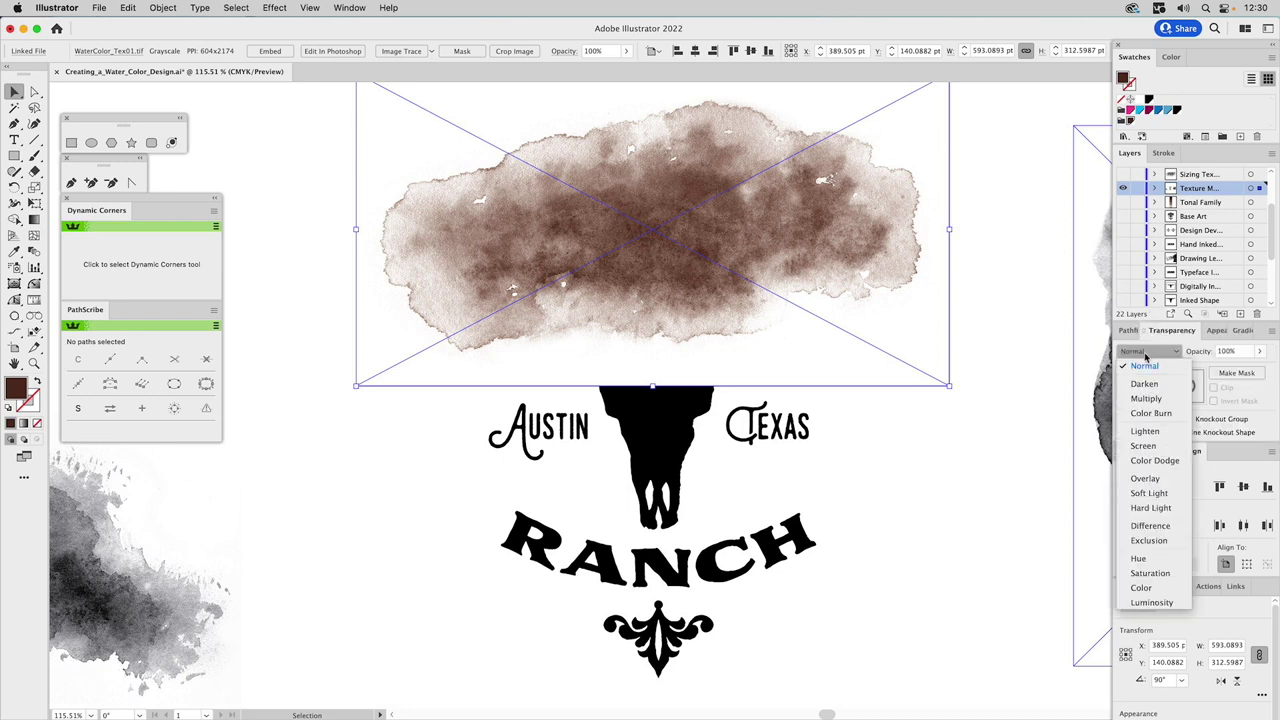
pyautogui.click(1145, 399)
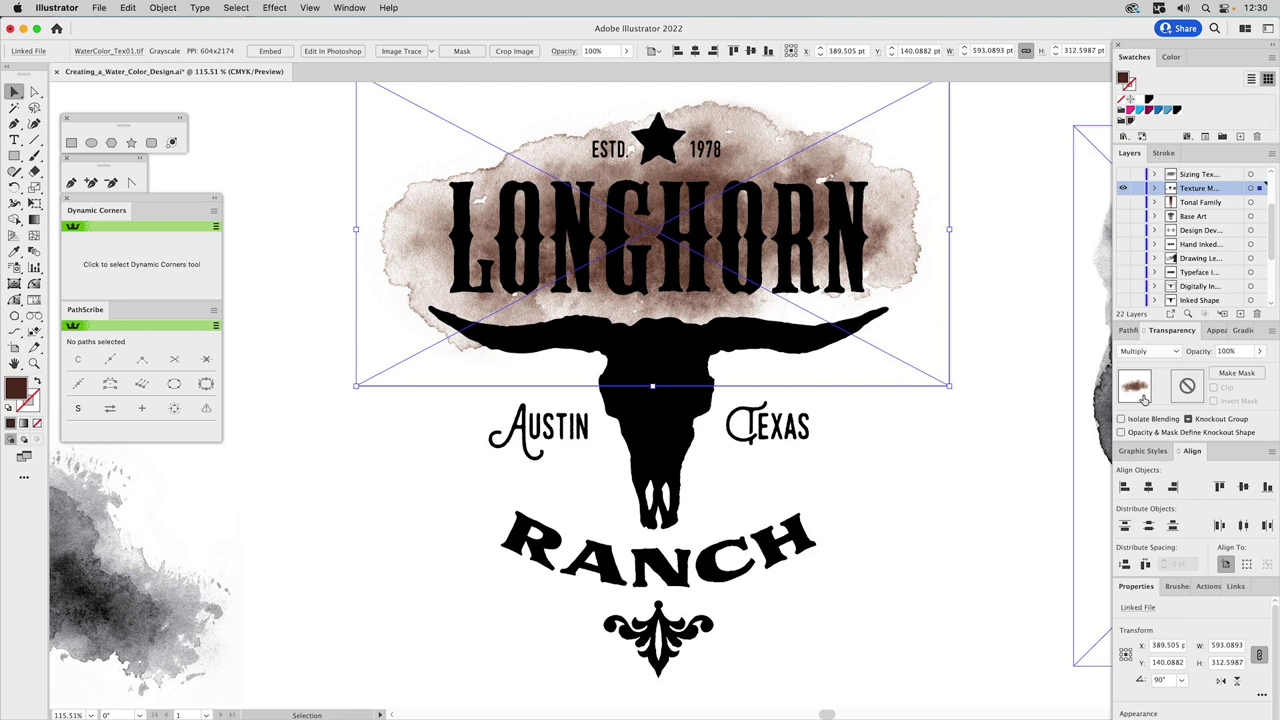
# Temporarily hide the brown watercolor texture to examine the LONGHORN compound path, and show the texture again
pyautogui.press('a')
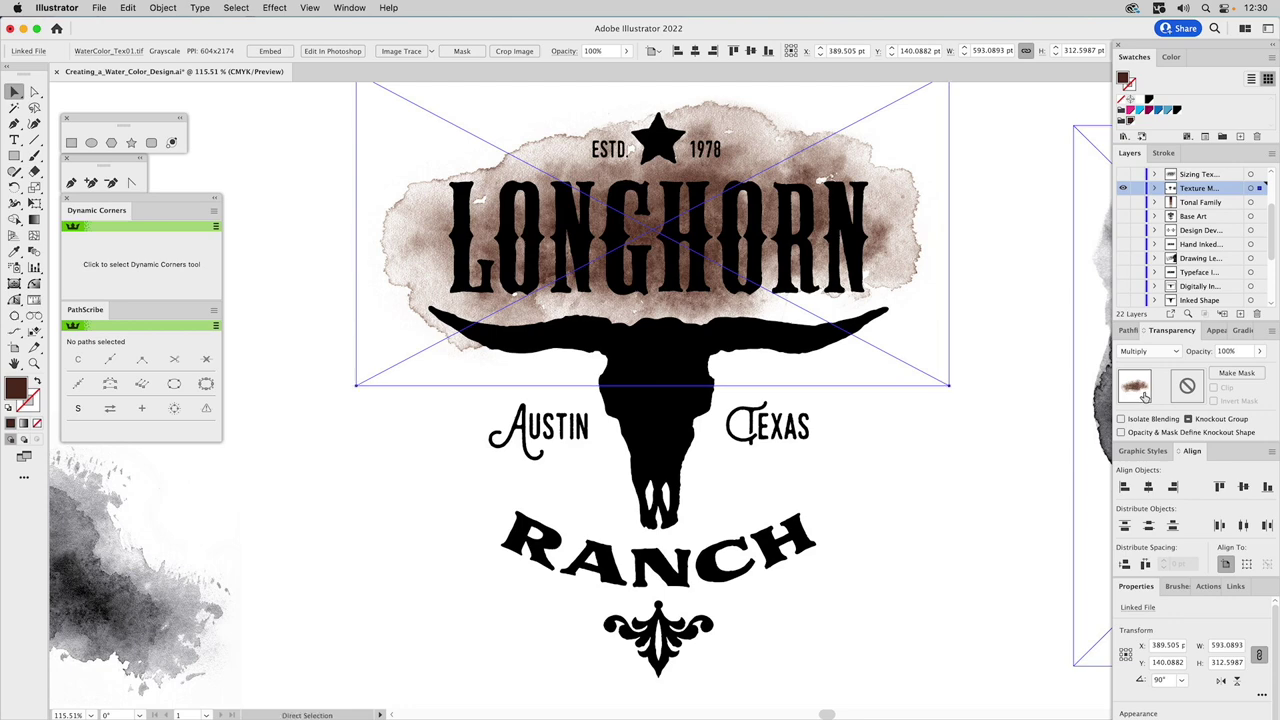
pyautogui.press('super+3')
pyautogui.press('v')
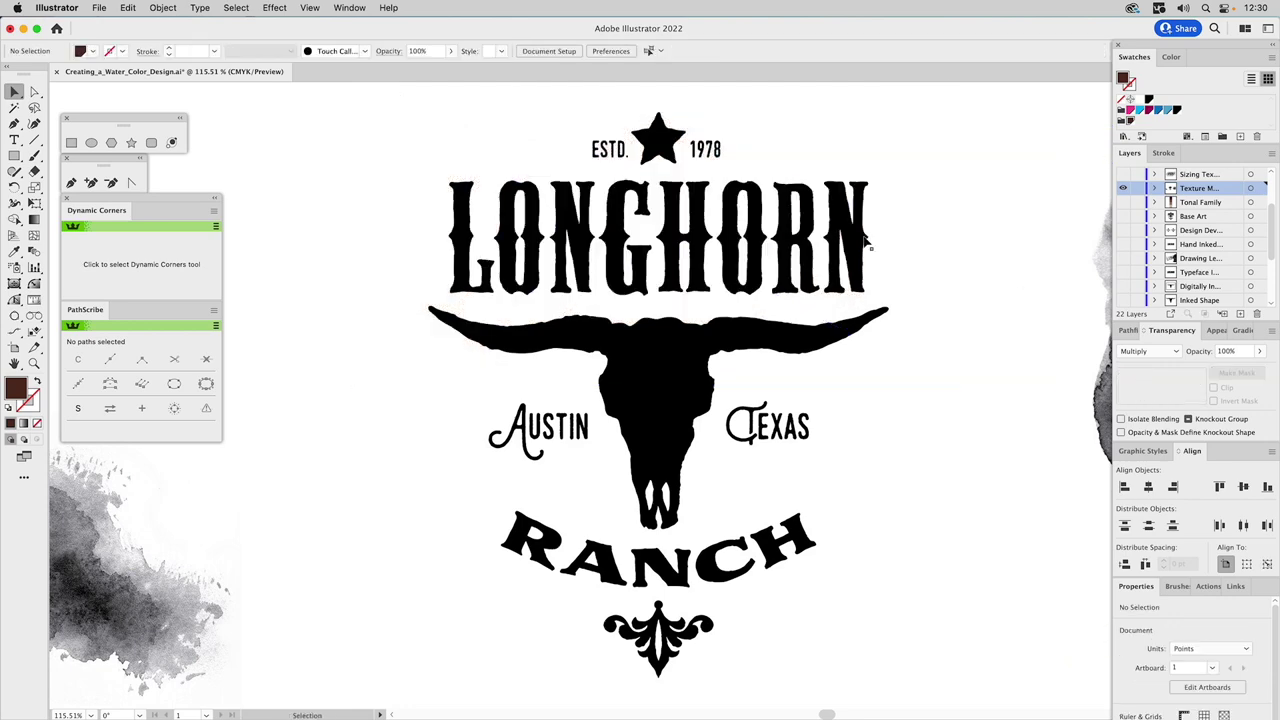
pyautogui.click(858, 238)
pyautogui.press('a')
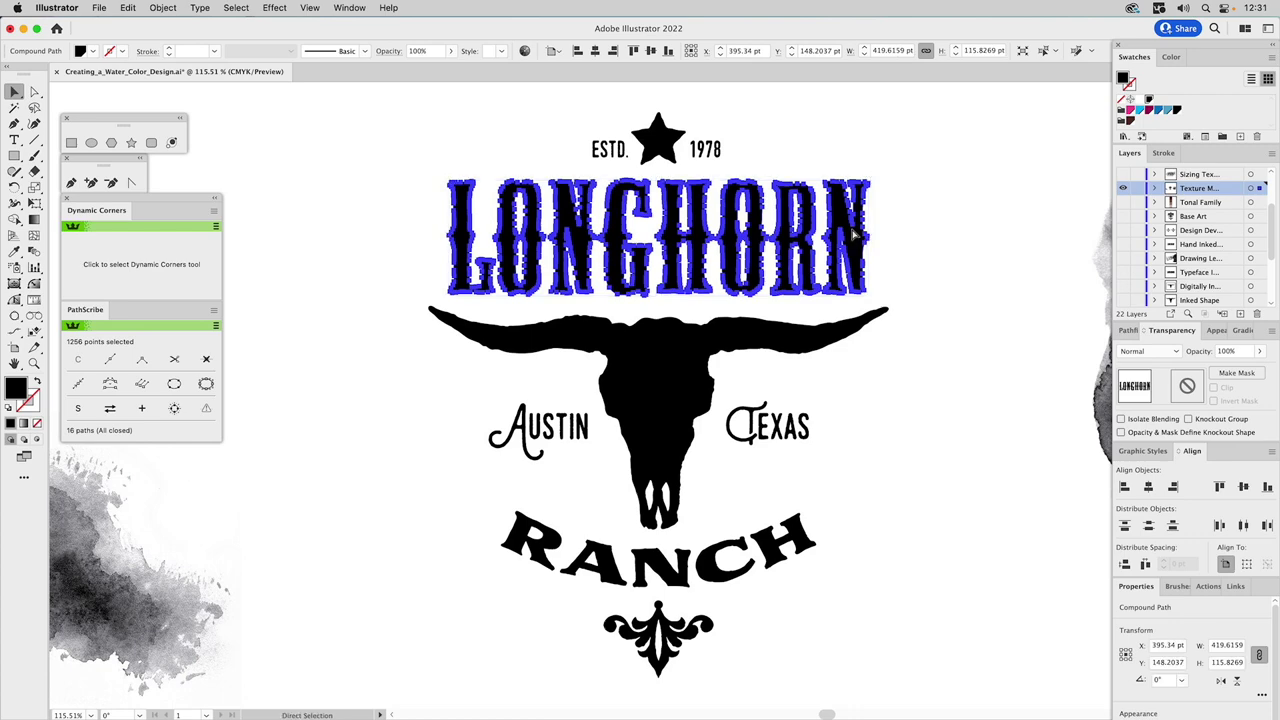
pyautogui.press('super+alt+3')
pyautogui.press('v')
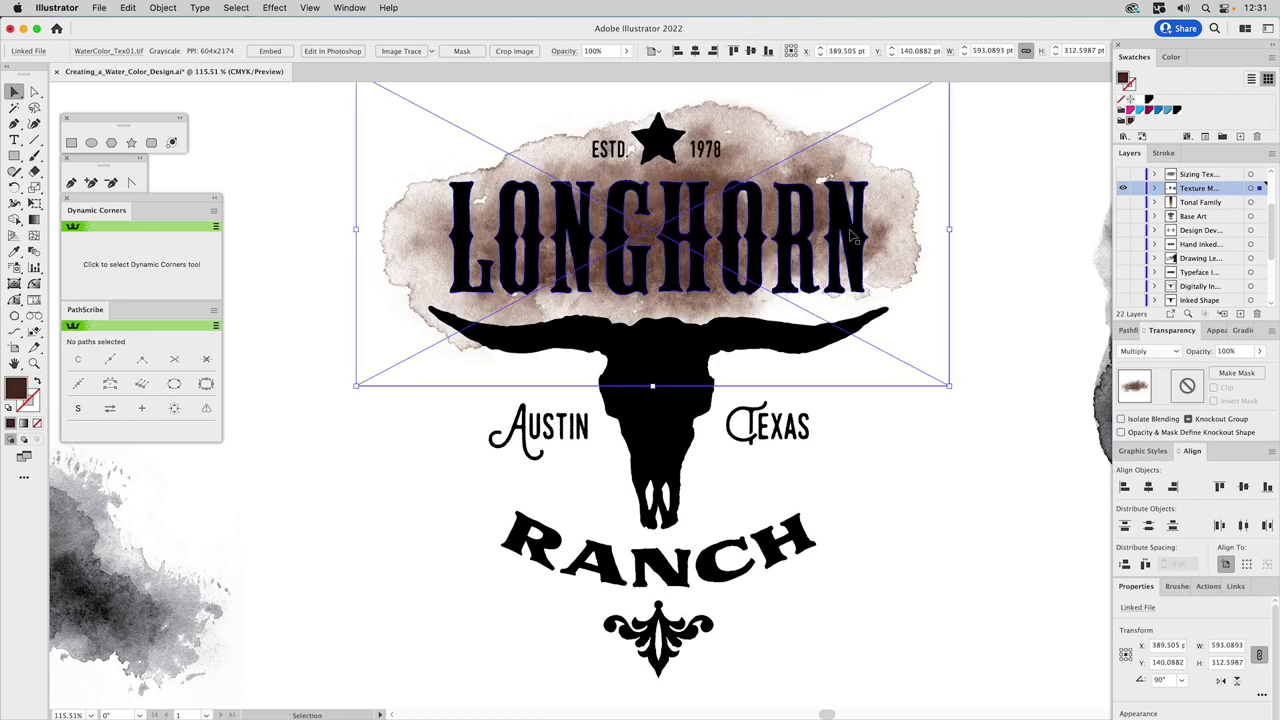
# Make a clipping mask from the LONGHORN lettering and the brown watercolor texture, accepting the complex mask, and leave it deselected
pyautogui.click(853, 237)
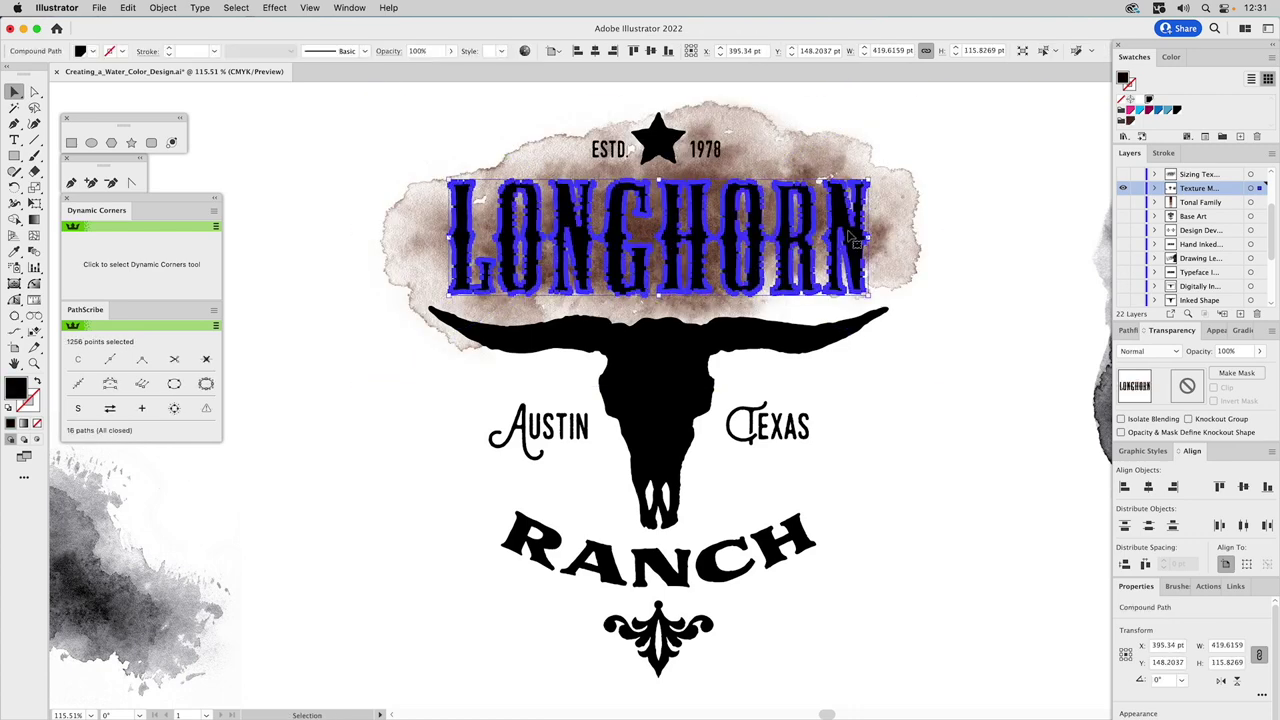
pyautogui.click(1214, 330)
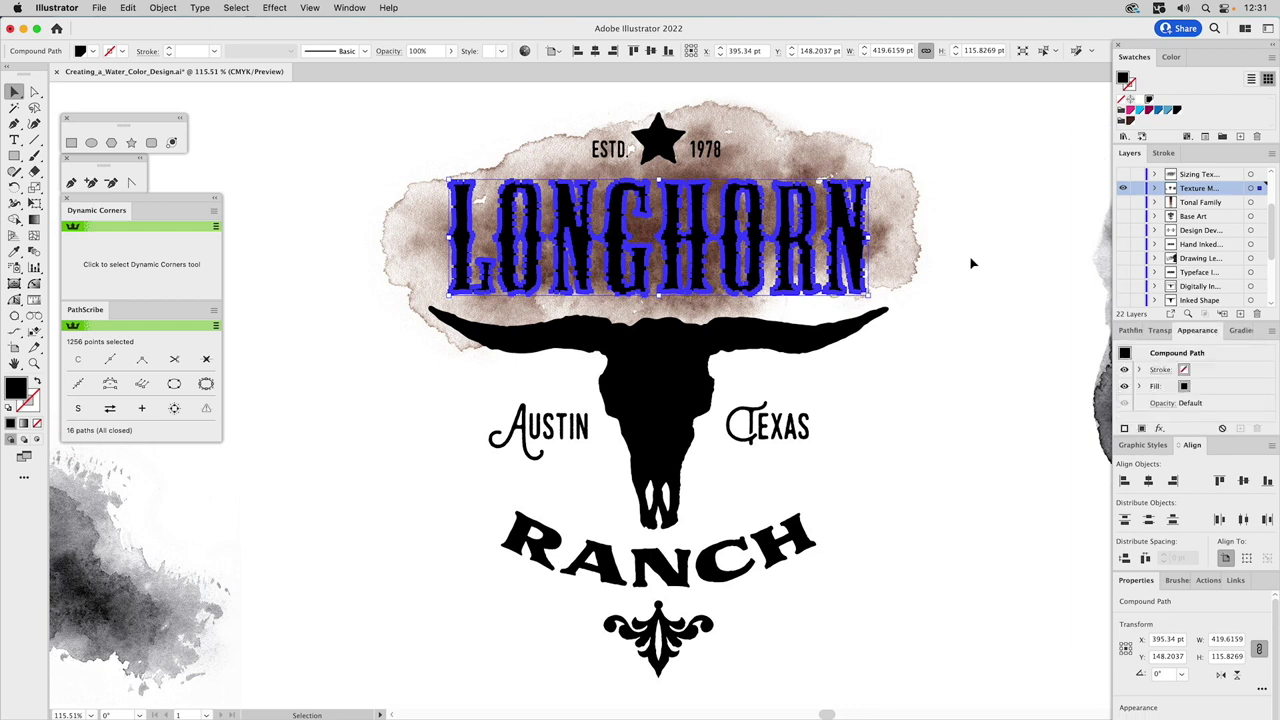
pyautogui.keyDown('shift'); pyautogui.click(905, 227); pyautogui.keyUp('shift')
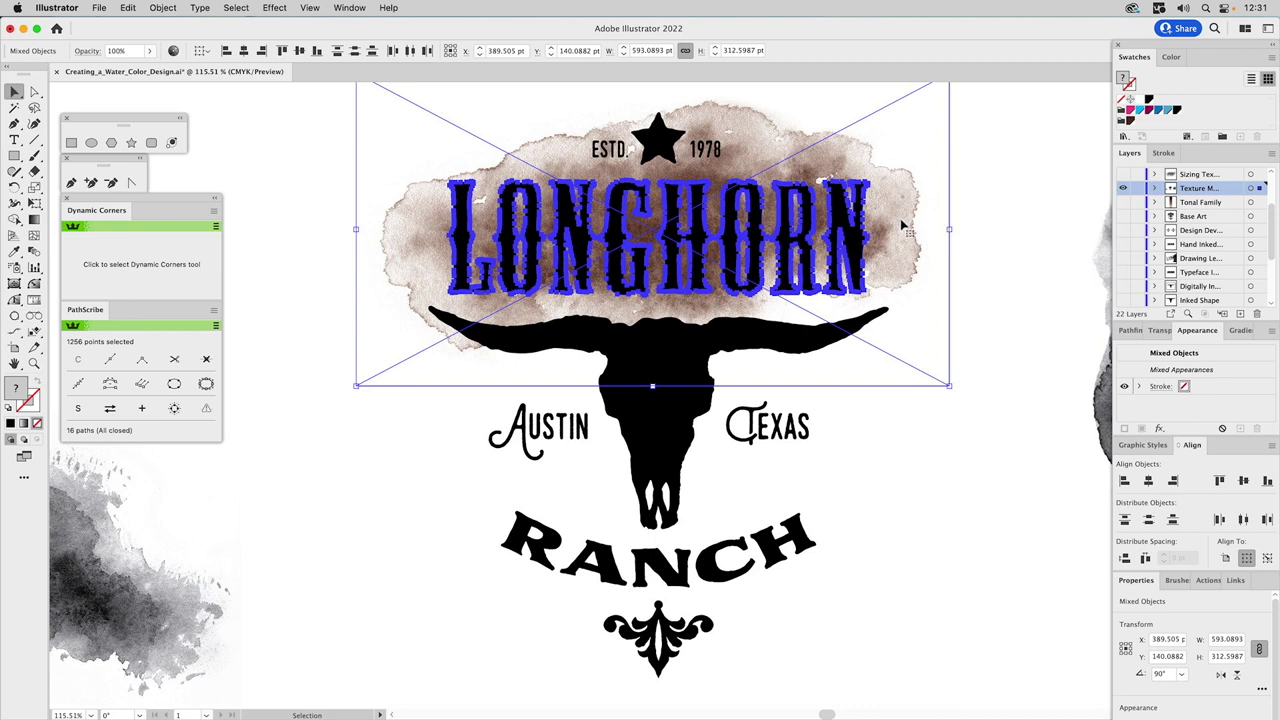
pyautogui.press('super+7')
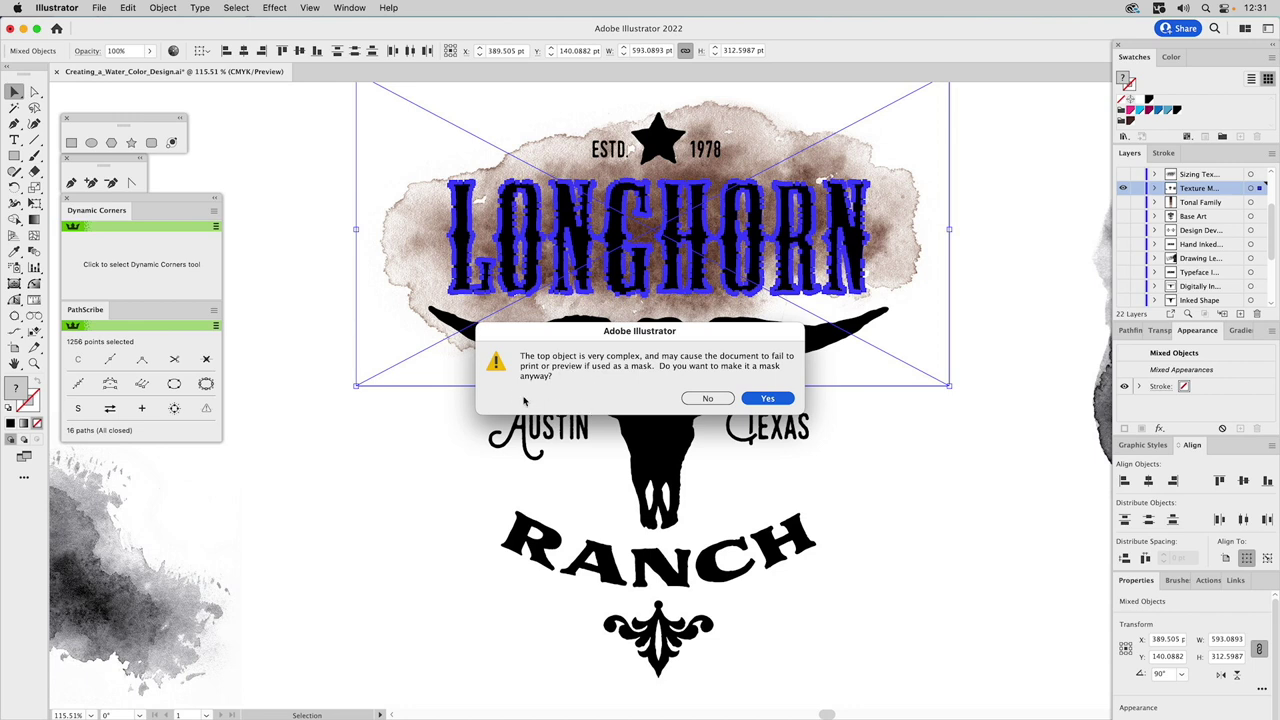
pyautogui.click(767, 399)
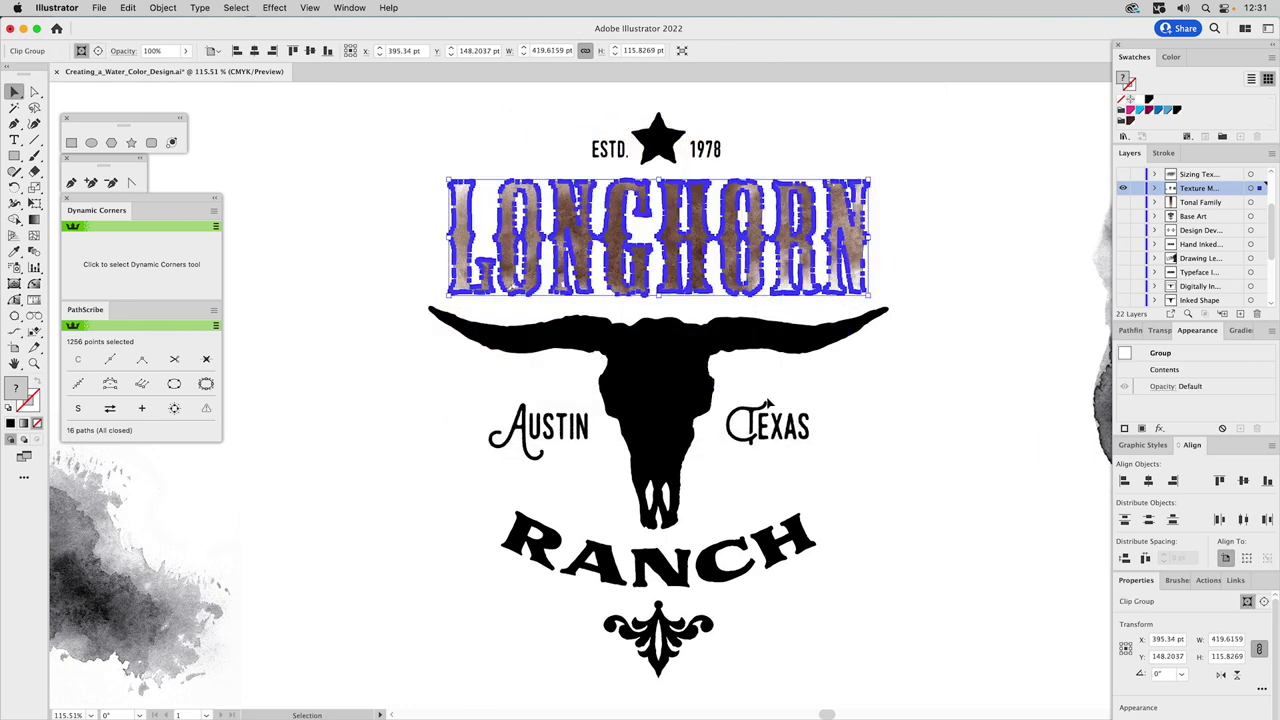
pyautogui.click(922, 214)
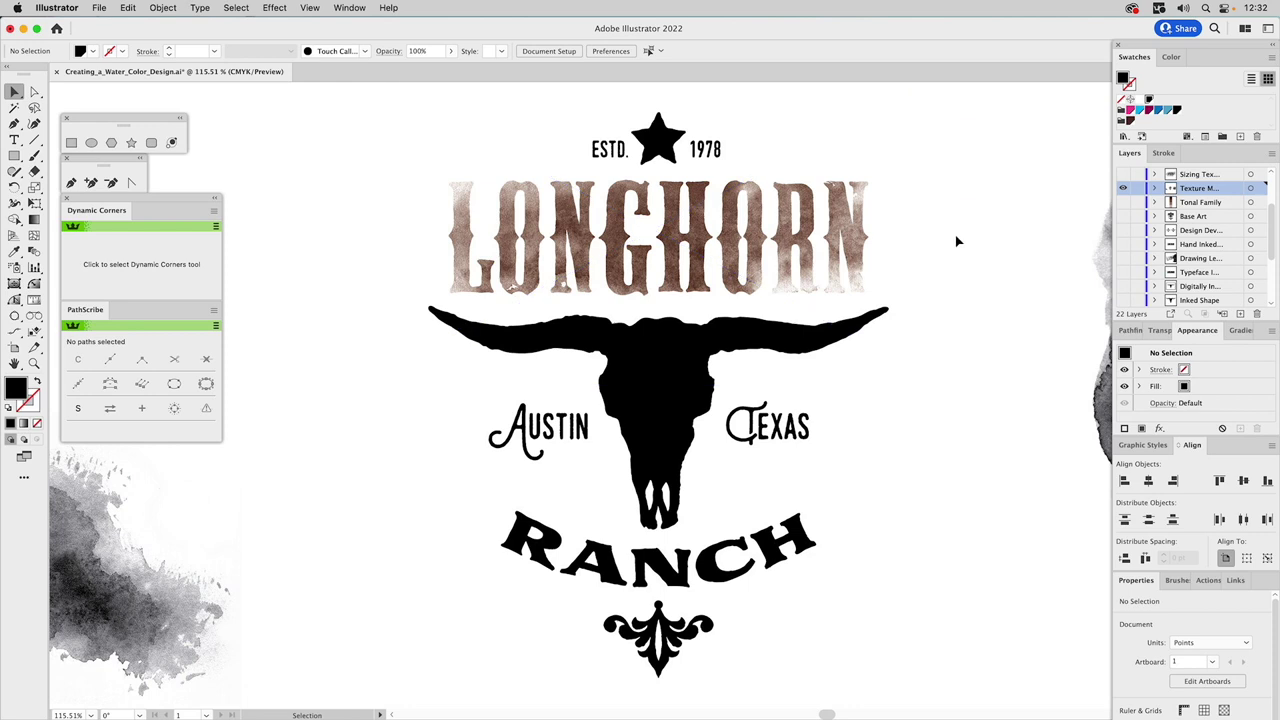
# Centre the large grayscale watercolor texture horizontally over the design on the artboard, and shift it slightly right to X 404 pt
pyautogui.click(1098, 256)
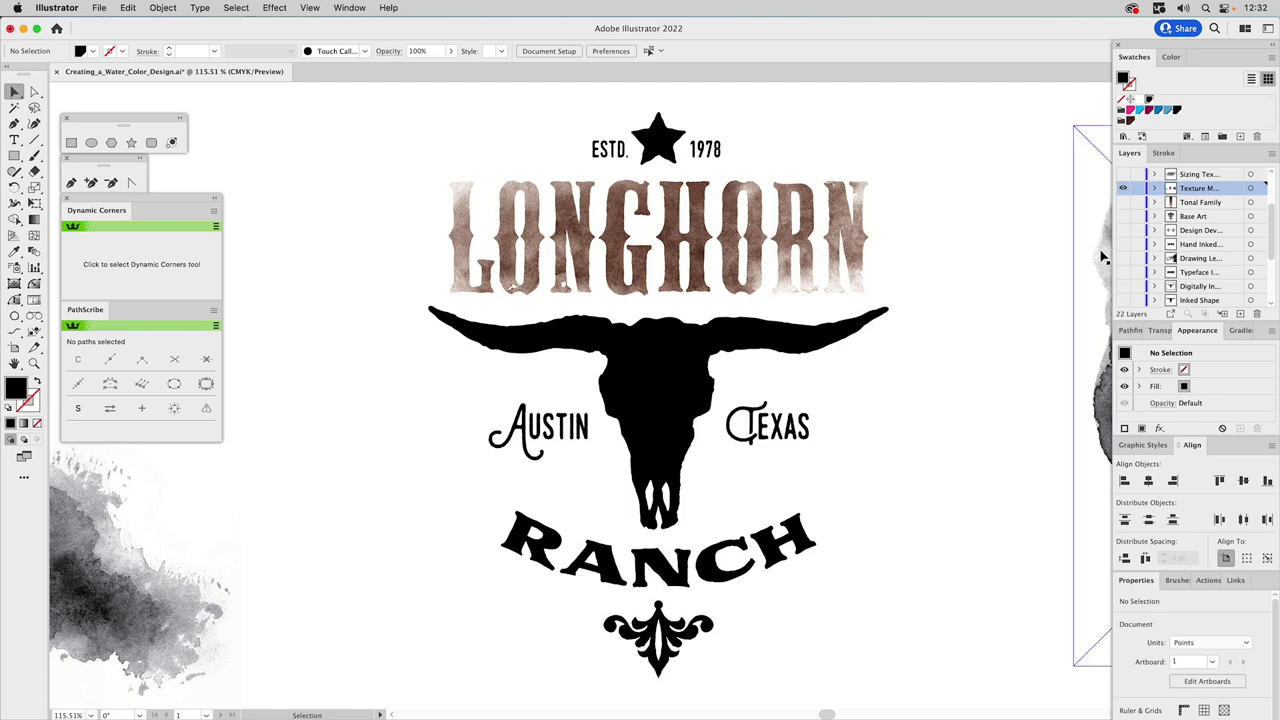
pyautogui.click(1148, 481)
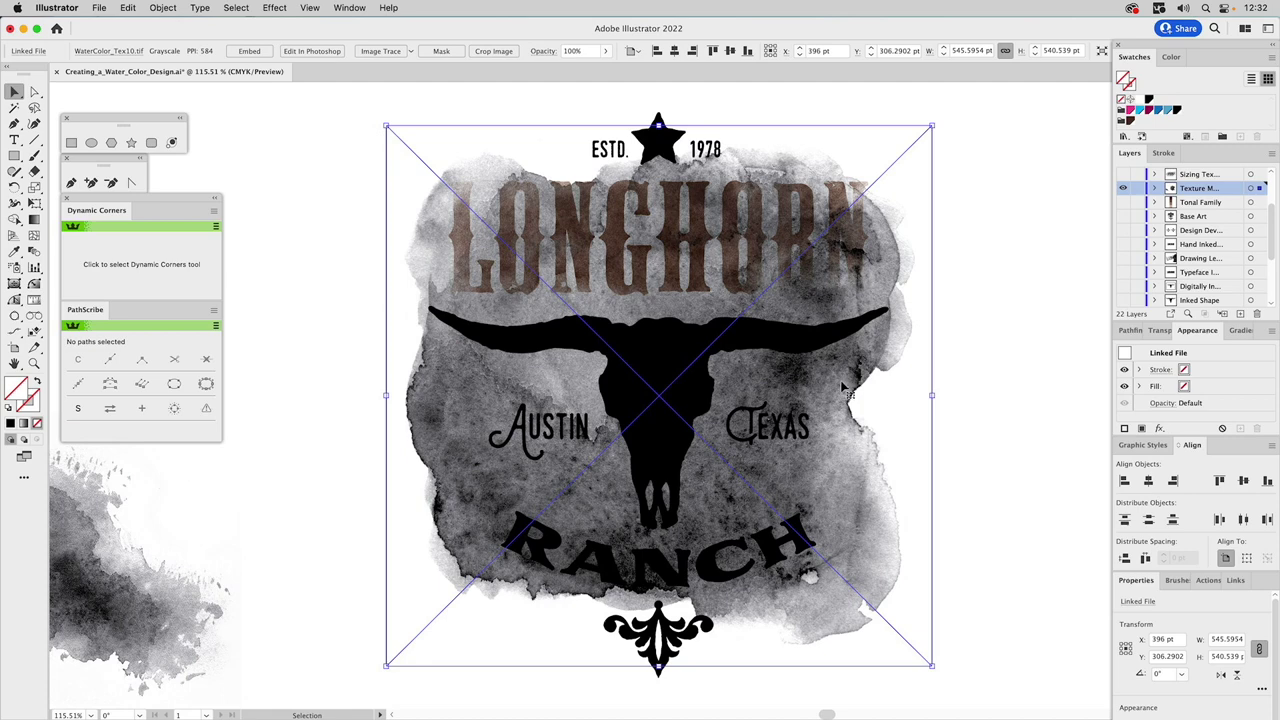
pyautogui.moveTo(843, 383); pyautogui.dragTo(850, 383)
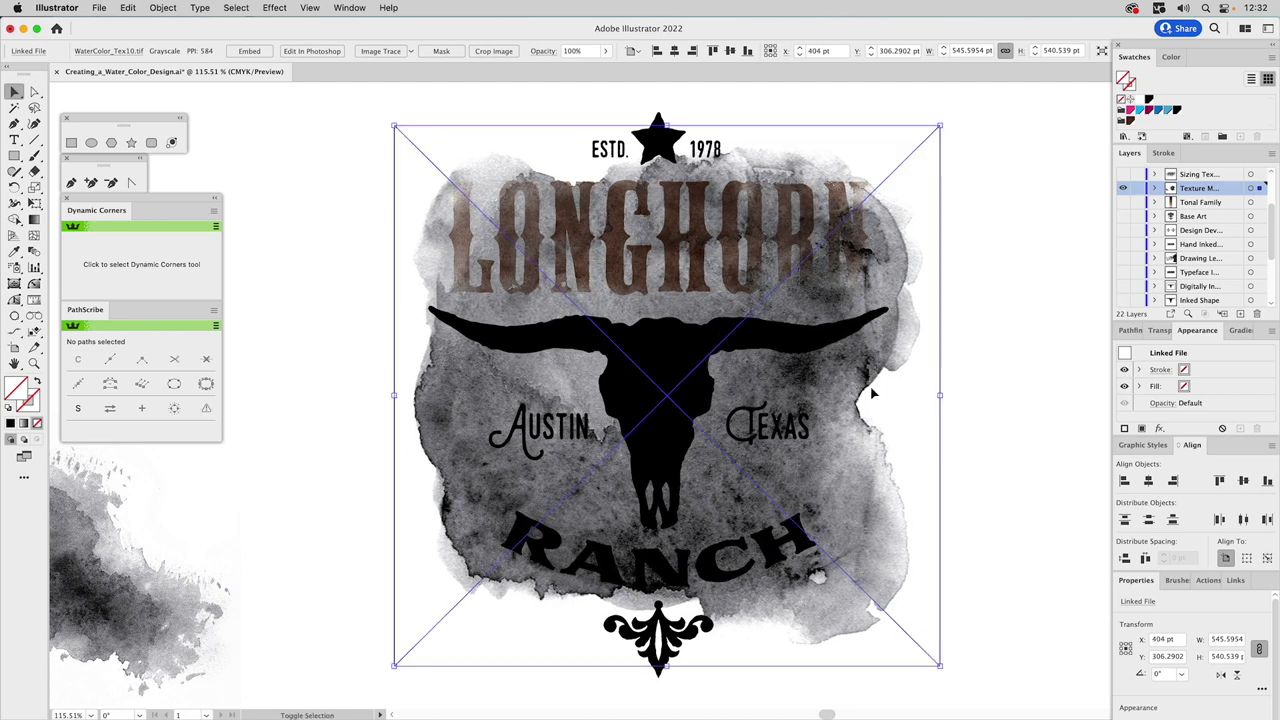
# Color the large background texture with the dark brown global swatch, set its opacity to 15%, and leave it deselected
pyautogui.click(1130, 121)
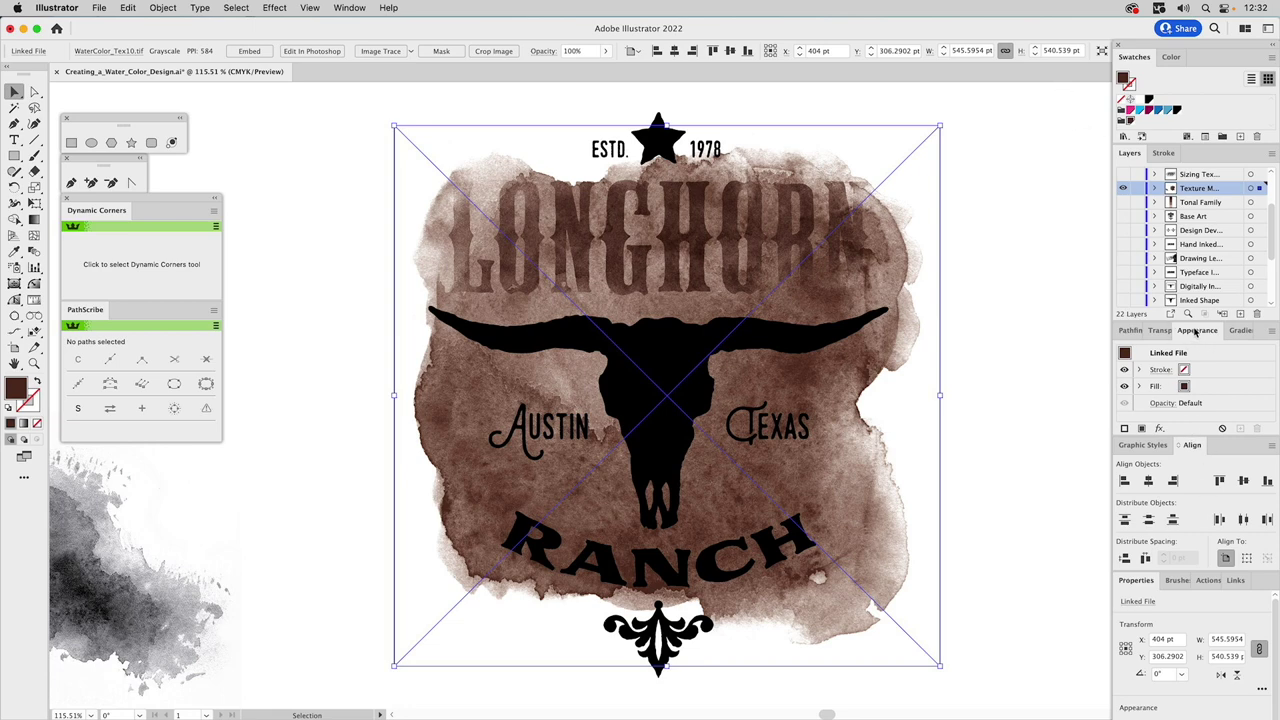
pyautogui.click(1164, 333)
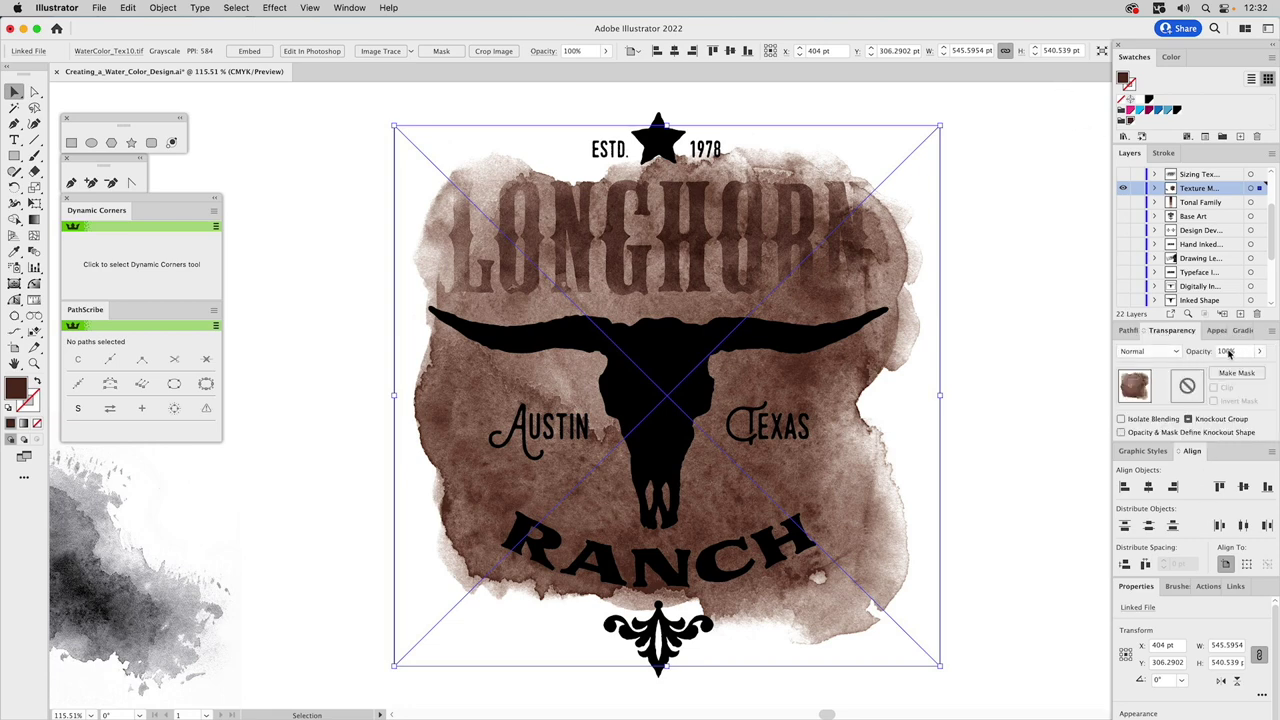
pyautogui.moveTo(1232, 352); pyautogui.dragTo(1198, 351)
pyautogui.write('15')
pyautogui.press('Return')
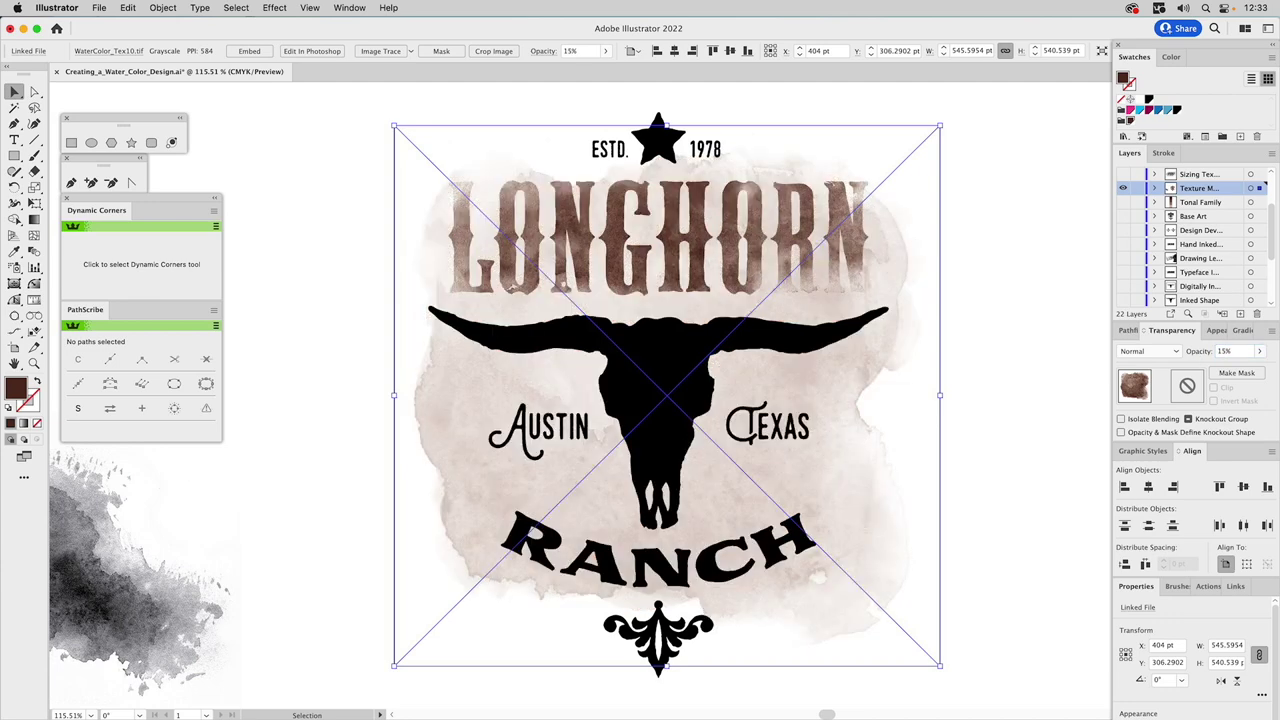
pyautogui.click(1038, 203)
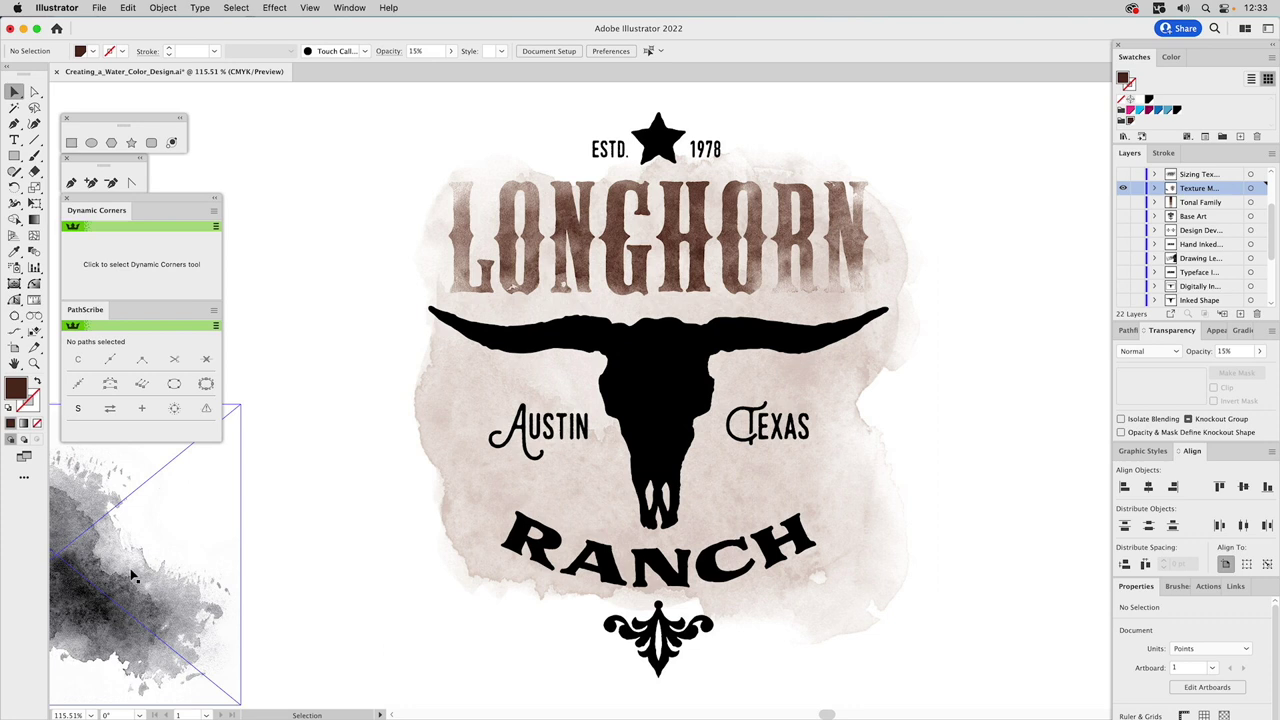
# Place the smaller grayscale texture over RANCH and the ornament, color it with the dark brown global swatch, and set it to Multiply
pyautogui.moveTo(132, 576); pyautogui.dragTo(744, 625)
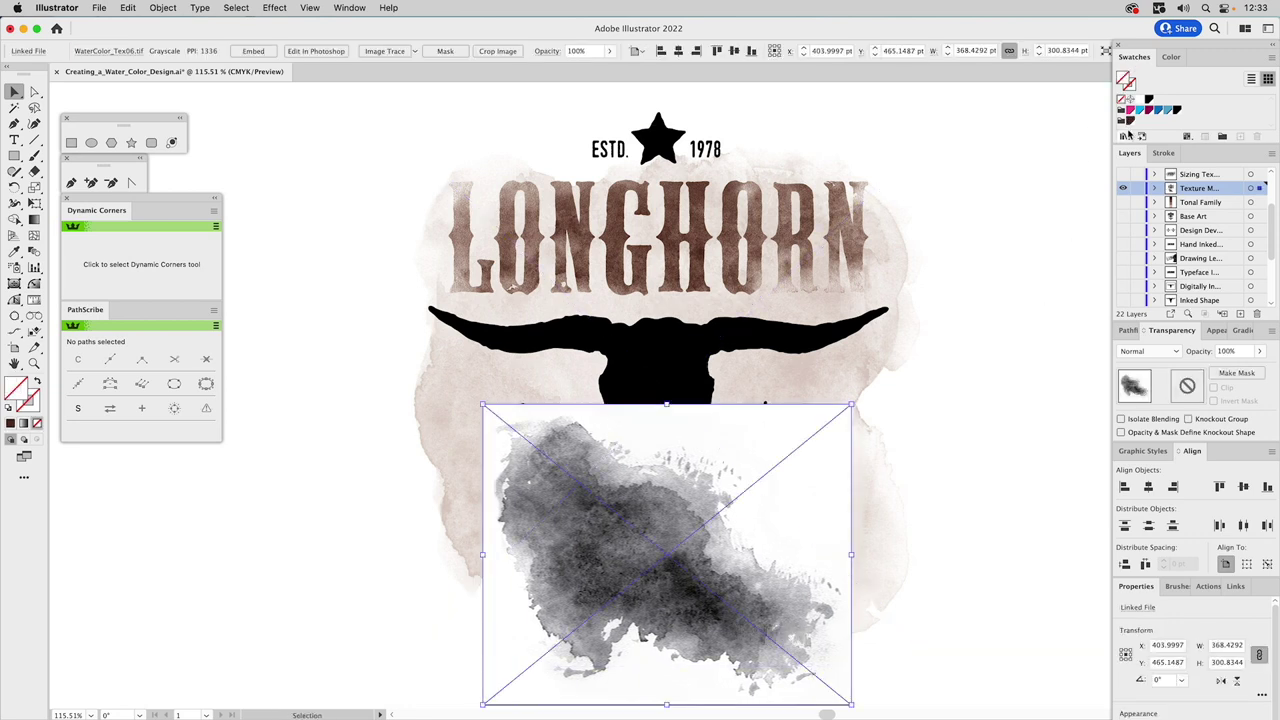
pyautogui.click(1130, 121)
pyautogui.click(1156, 352)
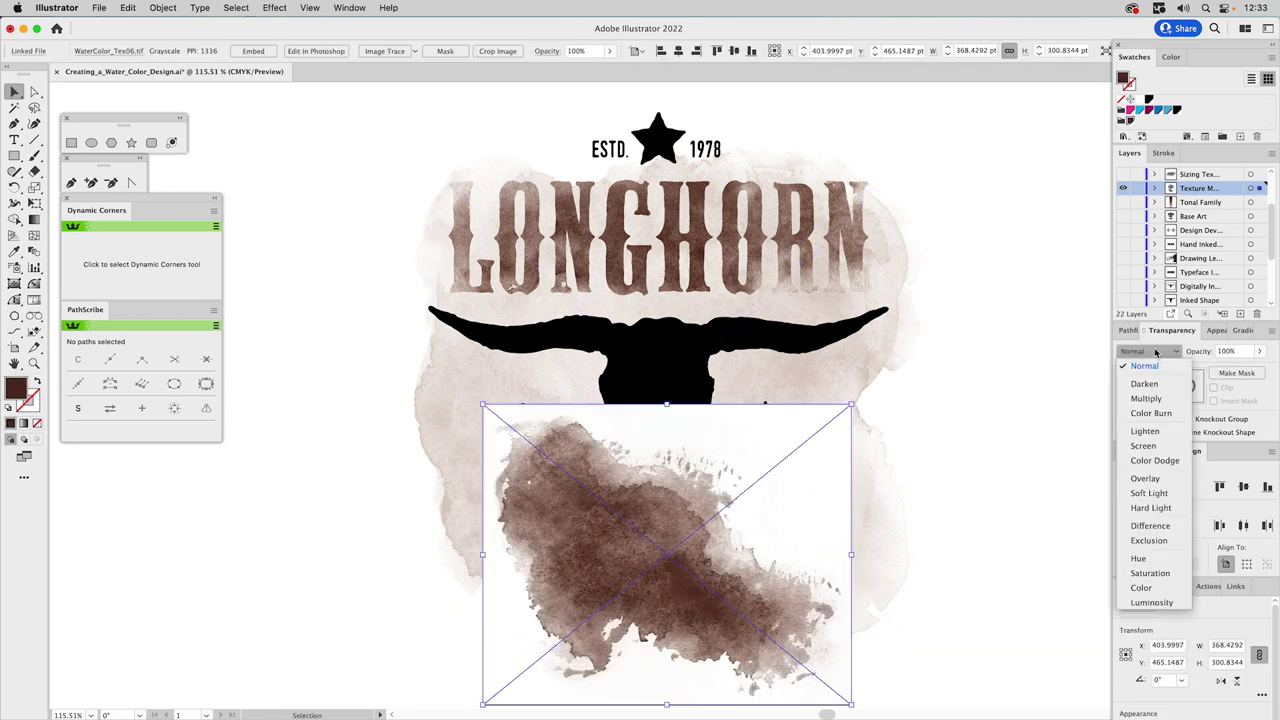
pyautogui.click(1149, 401)
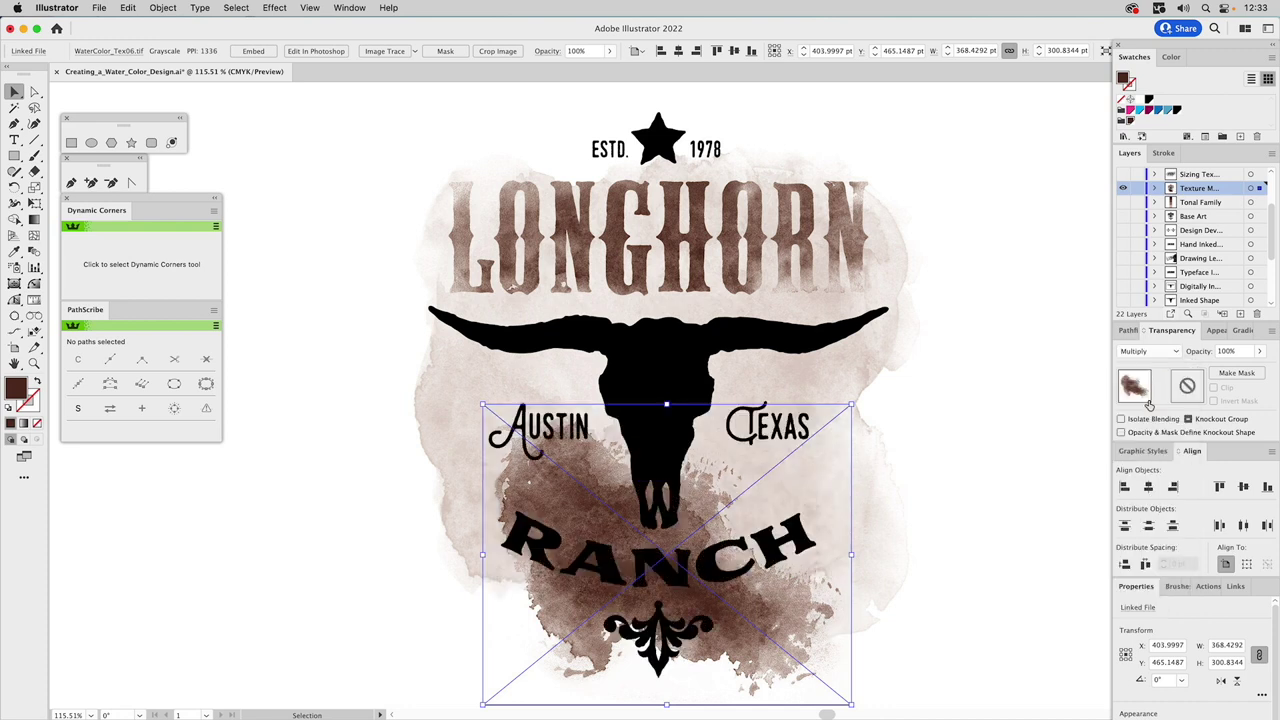
# Set the opacity of the brown texture over RANCH to 40%, examine how it overlaps the background texture, and deselect it
pyautogui.click(1231, 352)
pyautogui.write('40%')
pyautogui.press('Return')
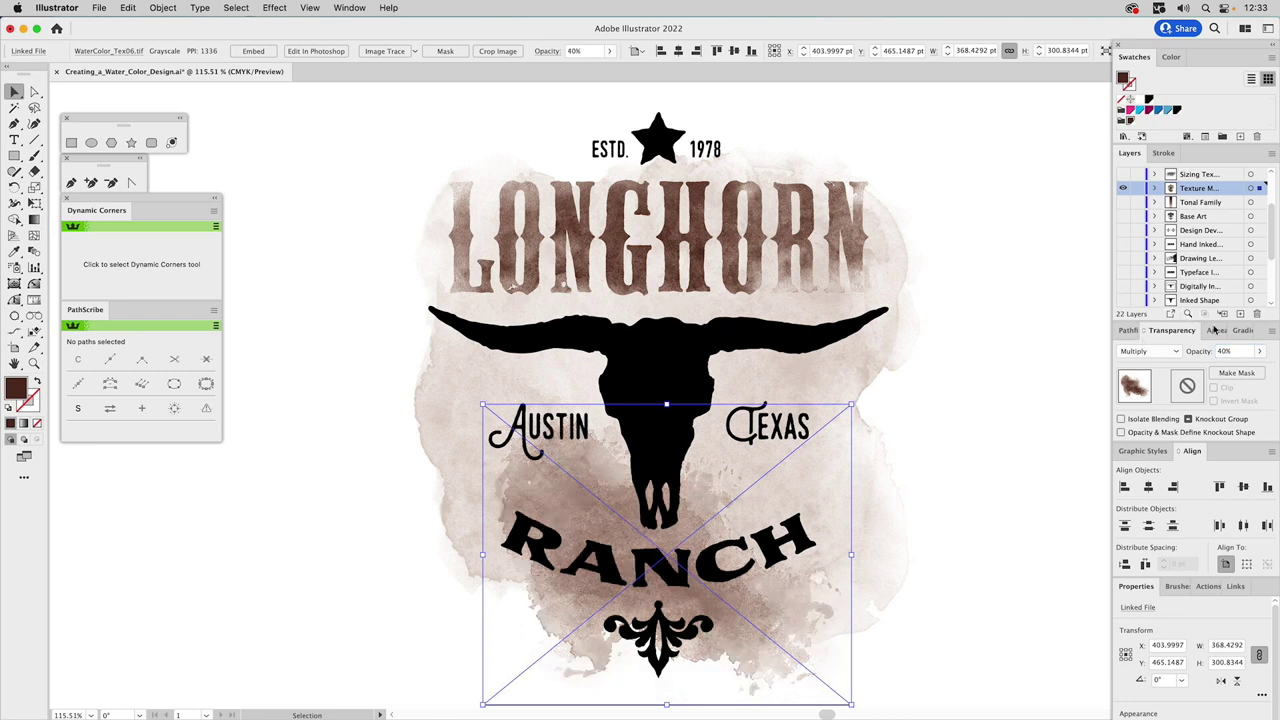
pyautogui.press('z')
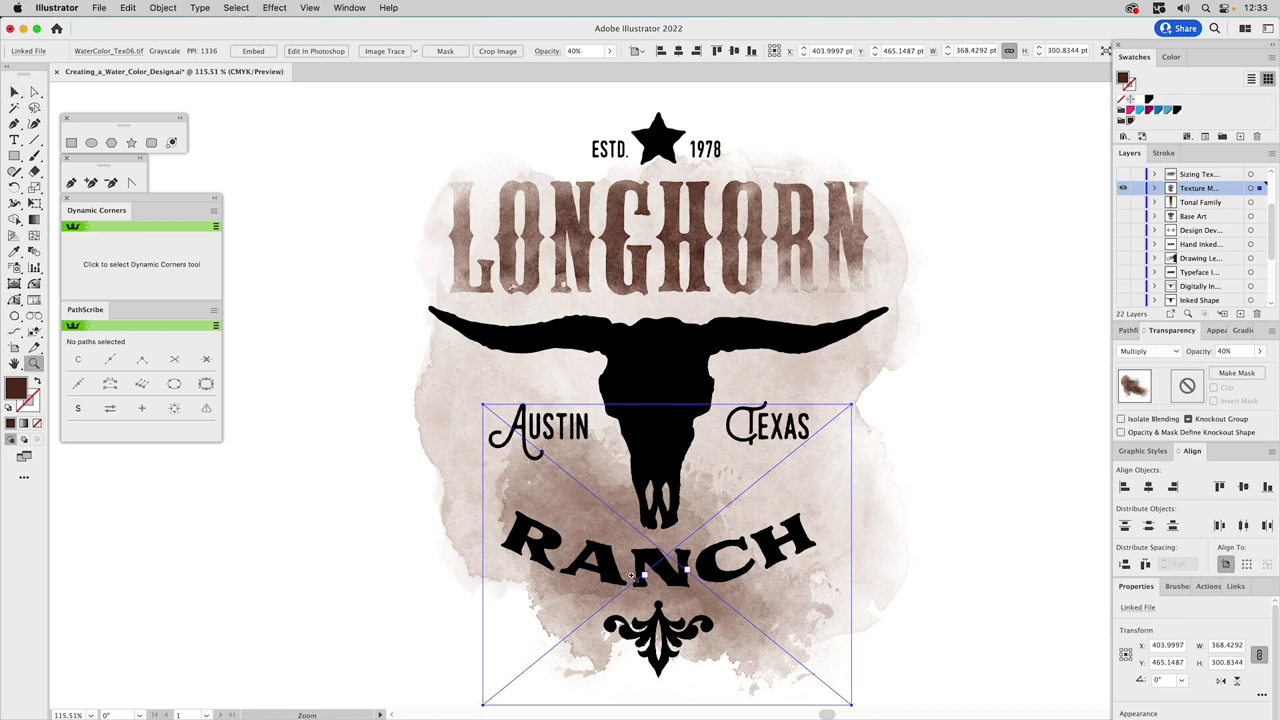
pyautogui.moveTo(494, 598); pyautogui.dragTo(635, 633)
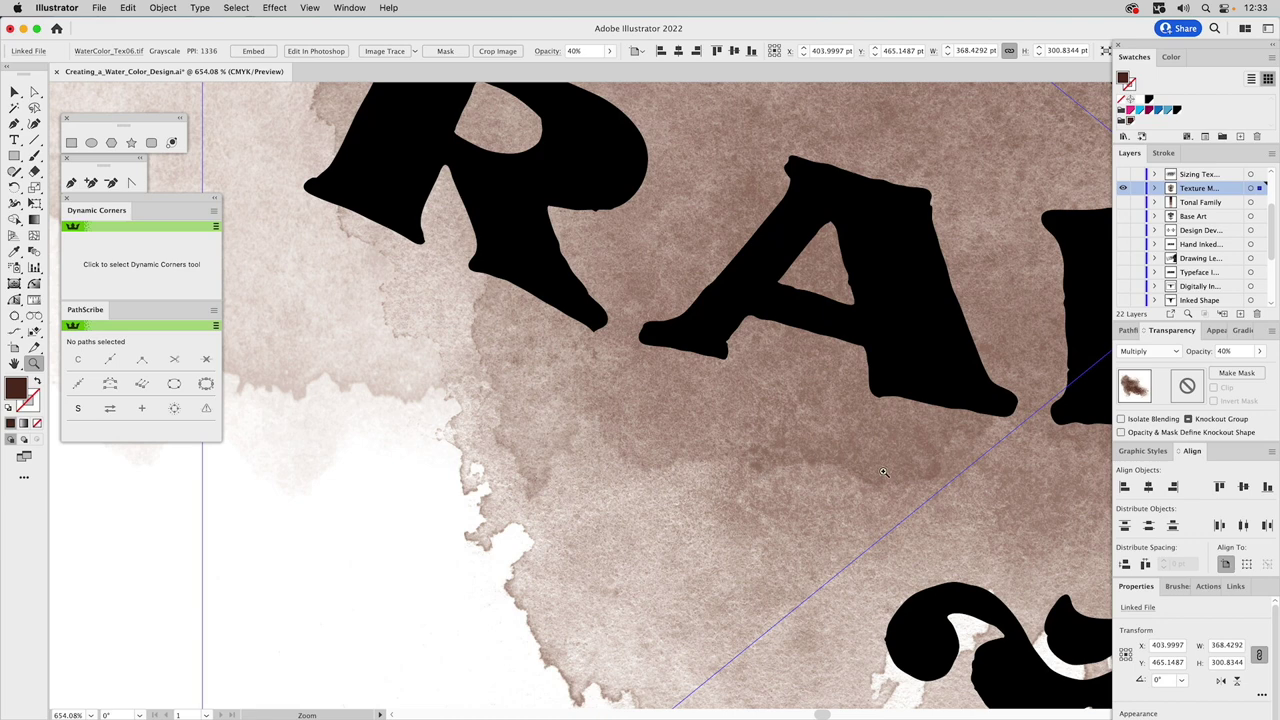
pyautogui.press('super')
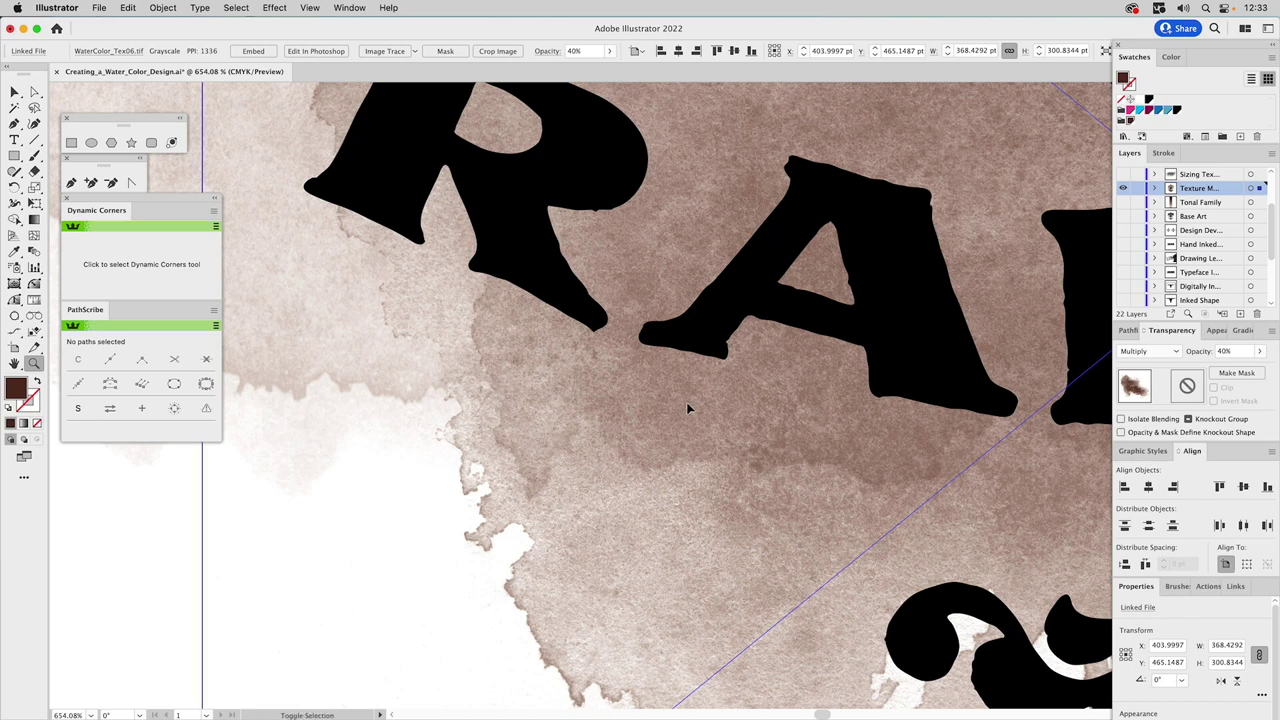
pyautogui.press('super+0')
pyautogui.press('v')
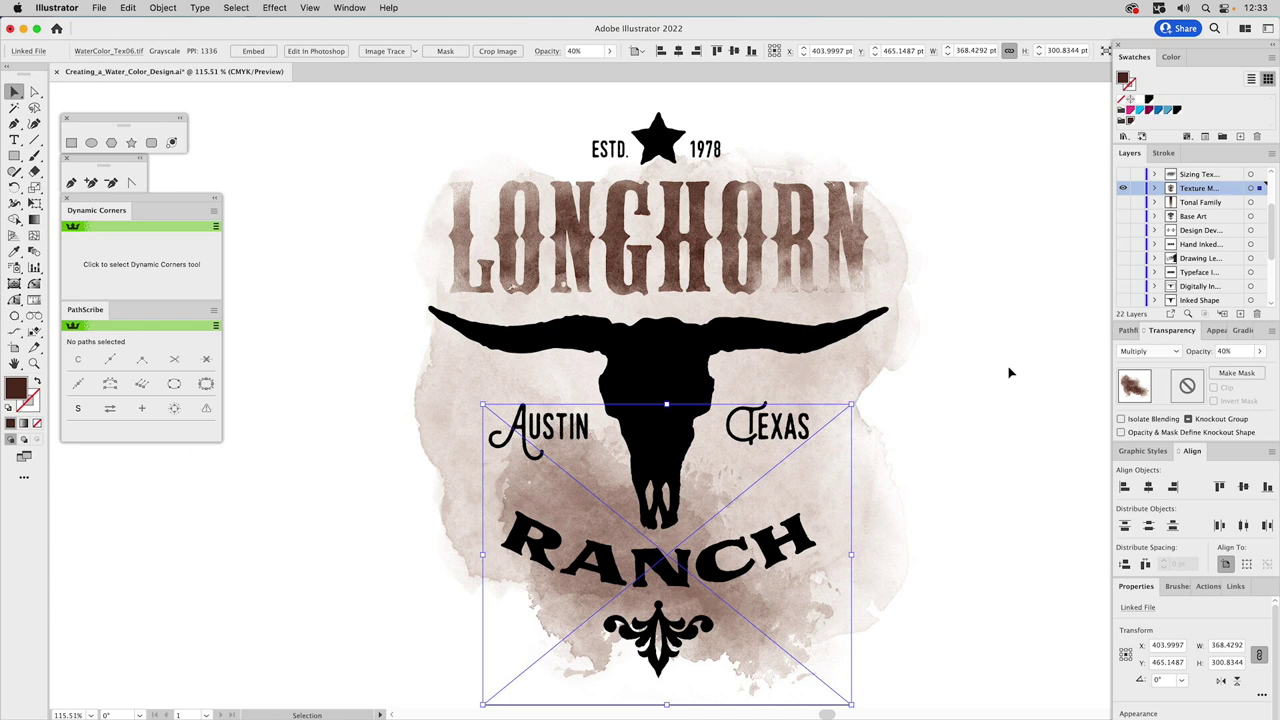
pyautogui.click(1007, 368)
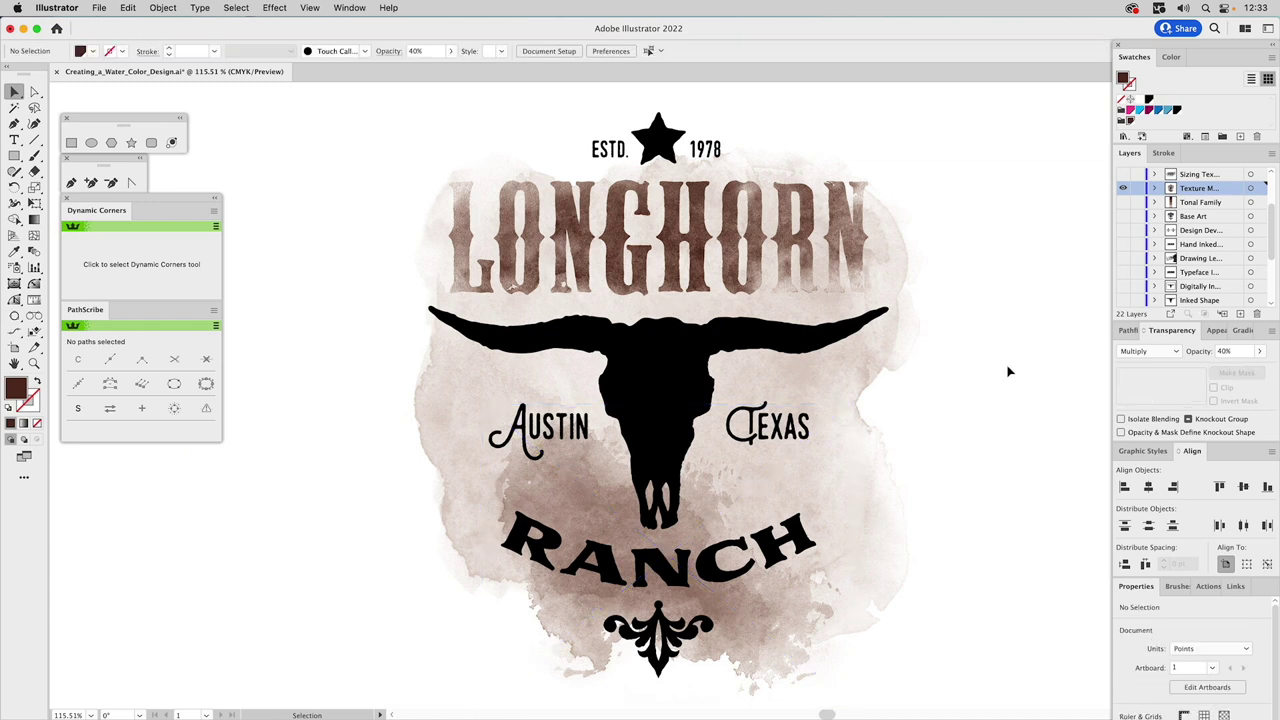
# Show the sizing texture layer and enlarge its grayscale texture proportionally from the centre to about 670 by 338 pt, extending past the horns
pyautogui.click(1122, 175)
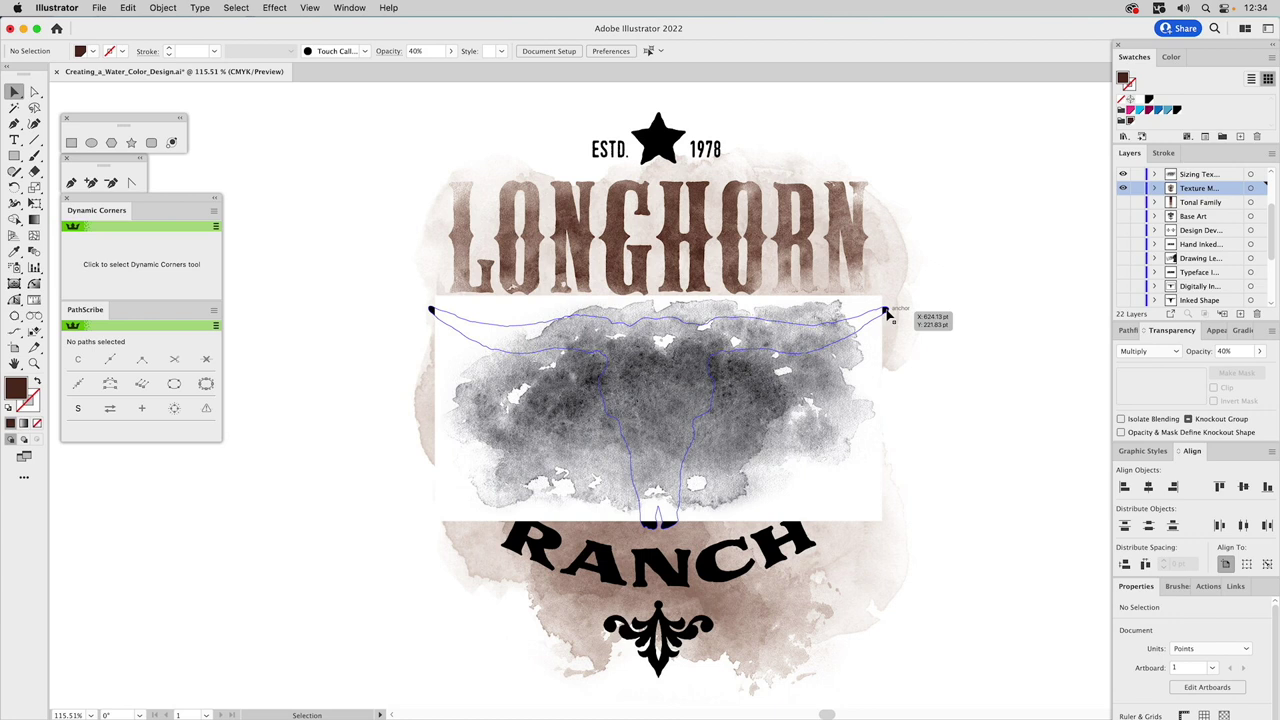
pyautogui.click(775, 392)
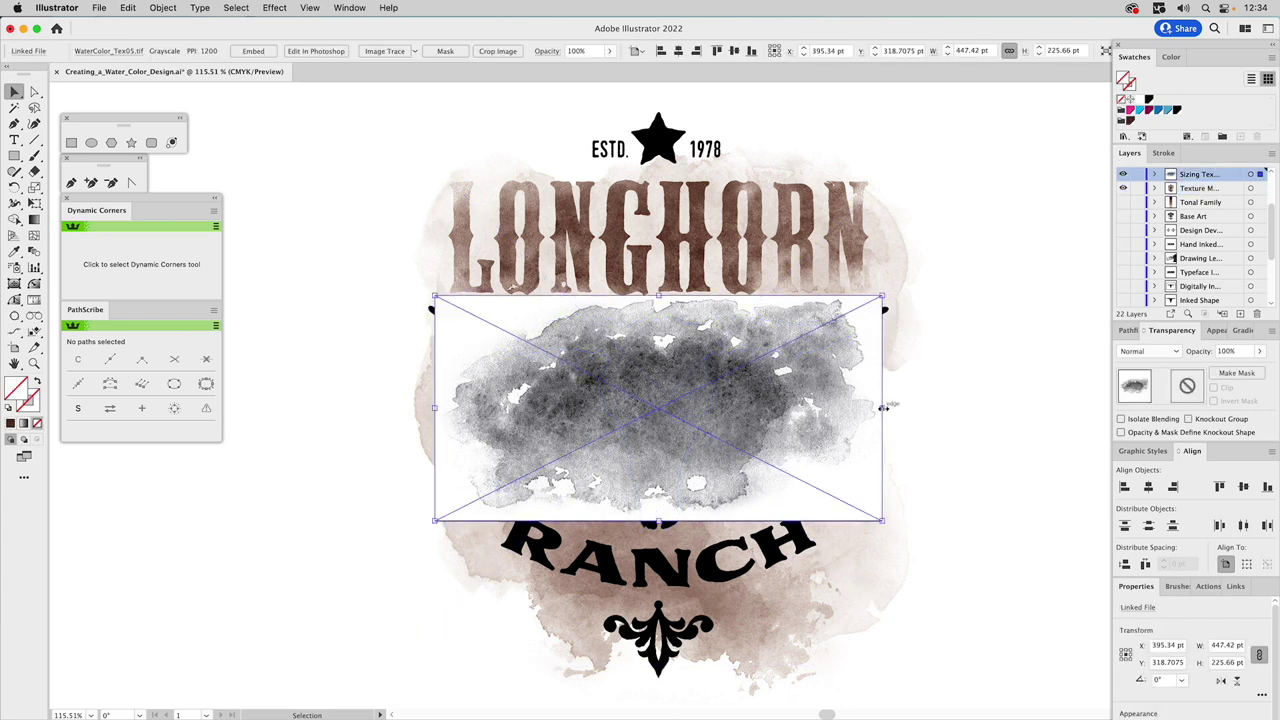
pyautogui.moveTo(882, 408); pyautogui.dragTo(995, 431)
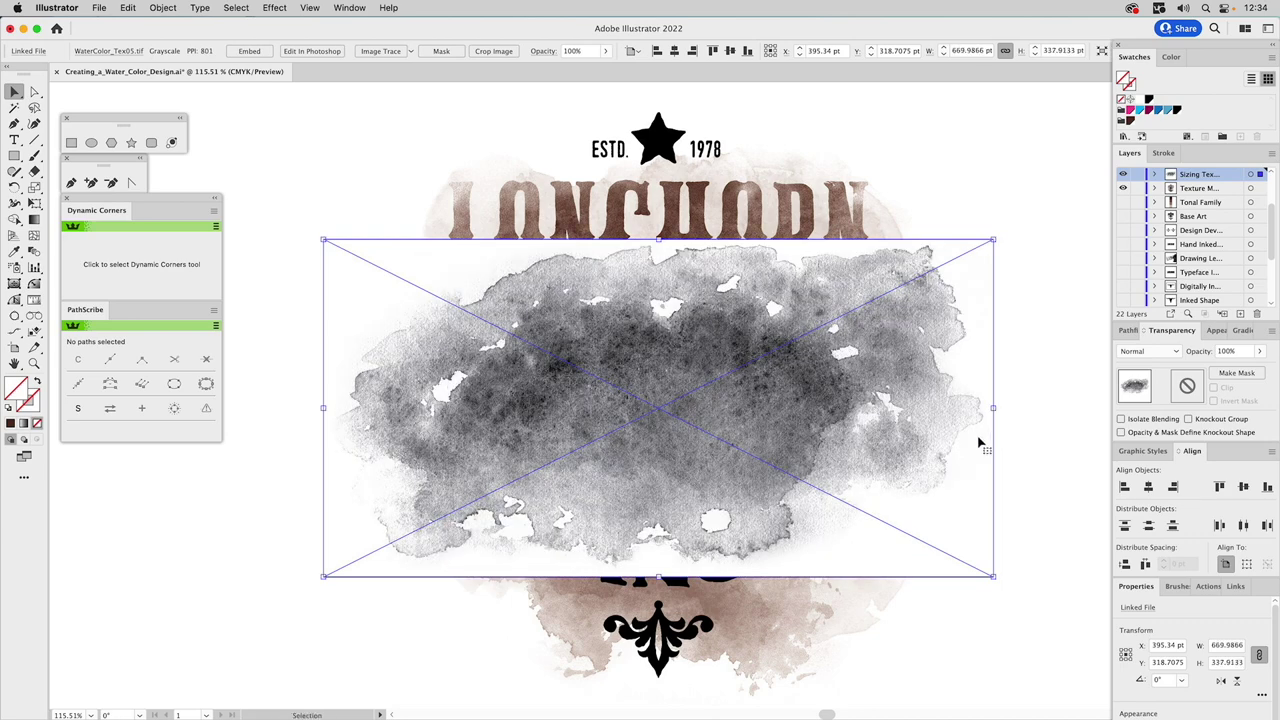
# Examine the enlarged texture's grain up close, and color the texture with the dark brown global swatch
pyautogui.press('z')
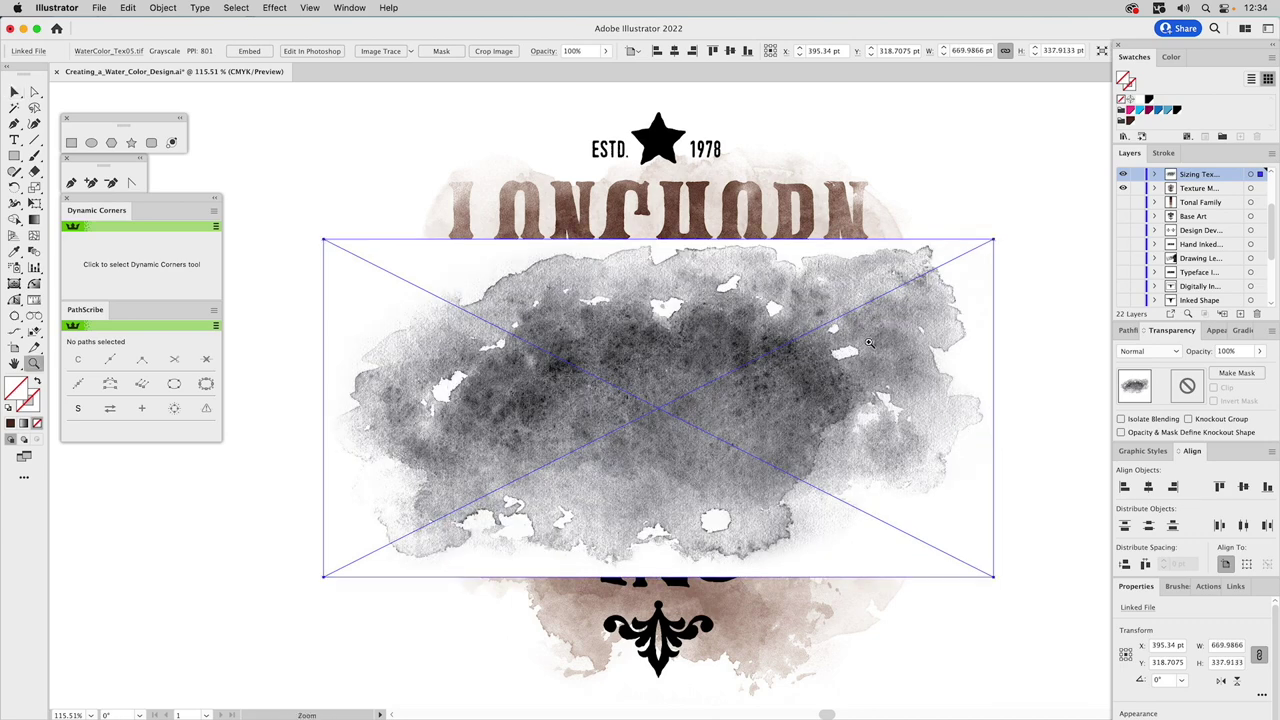
pyautogui.click(656, 354)
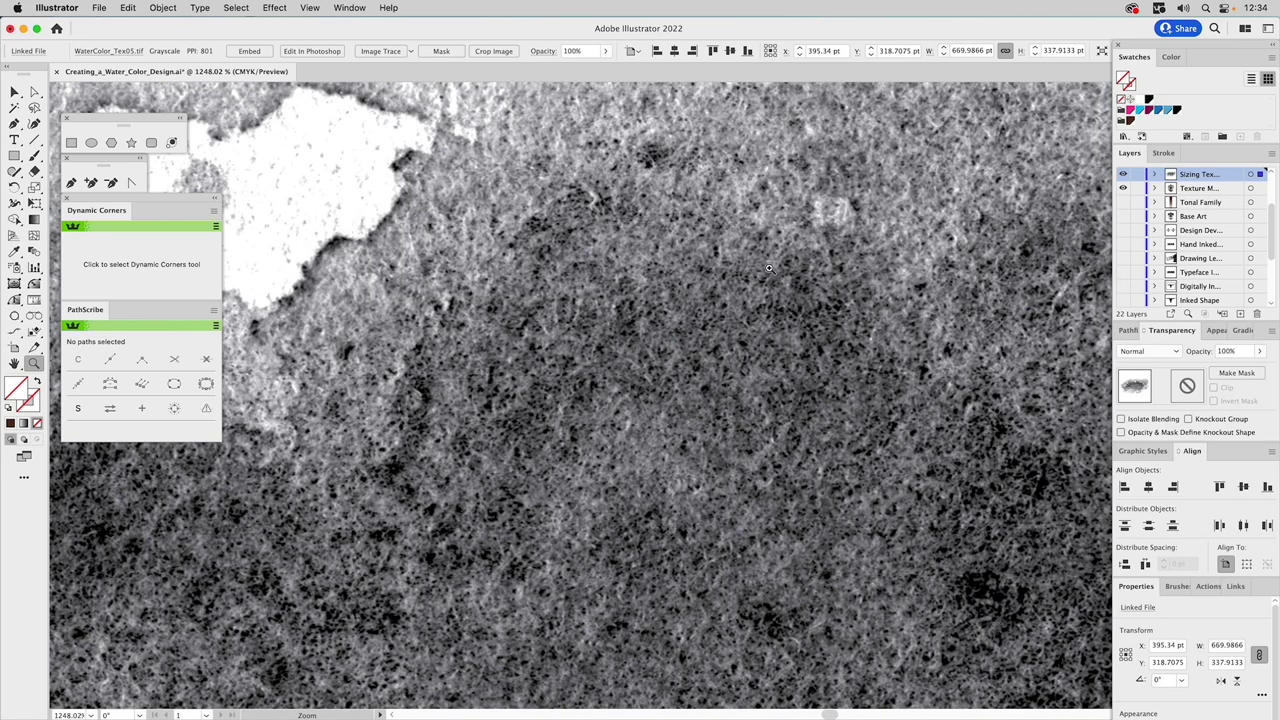
pyautogui.press('super')
pyautogui.press('super+0')
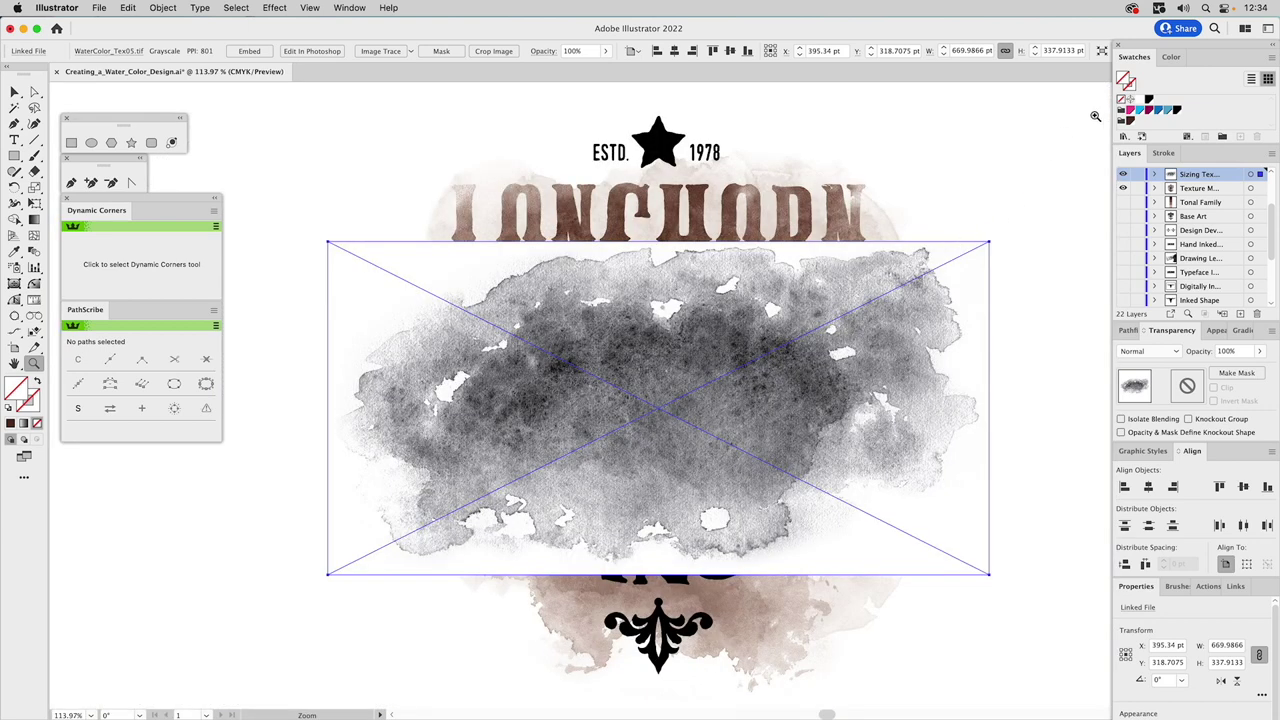
pyautogui.press('v')
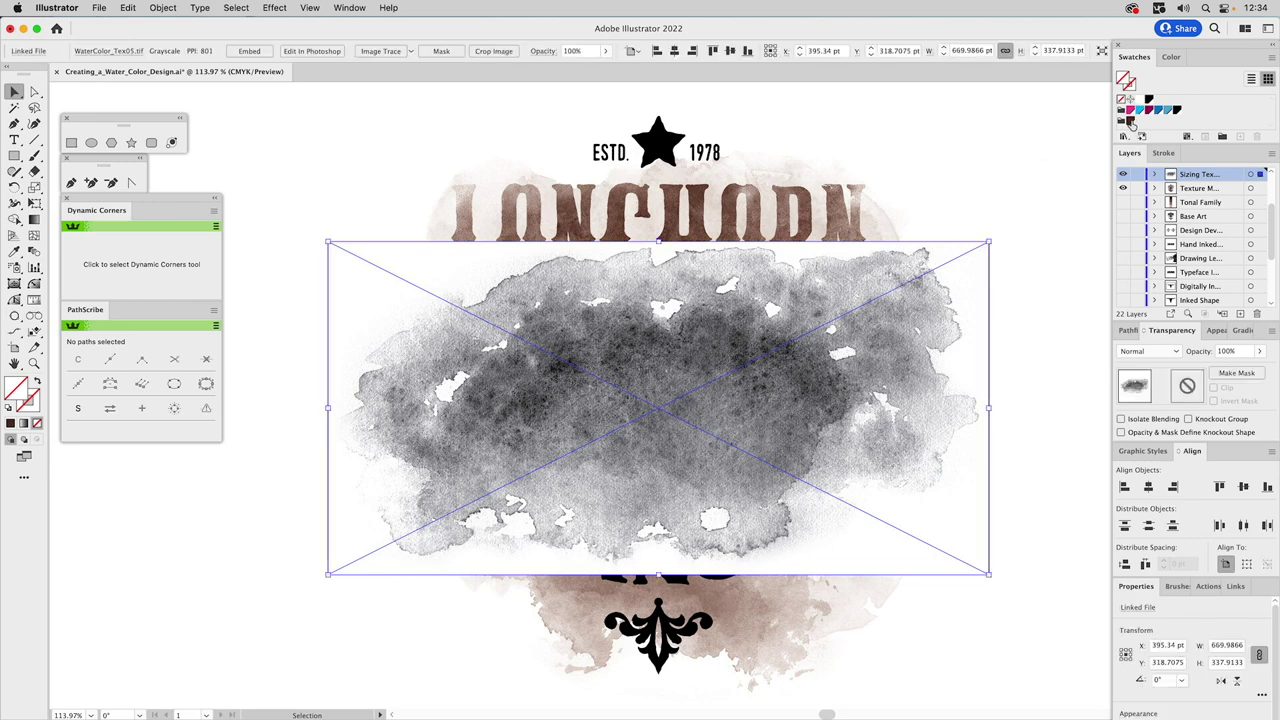
pyautogui.click(1131, 122)
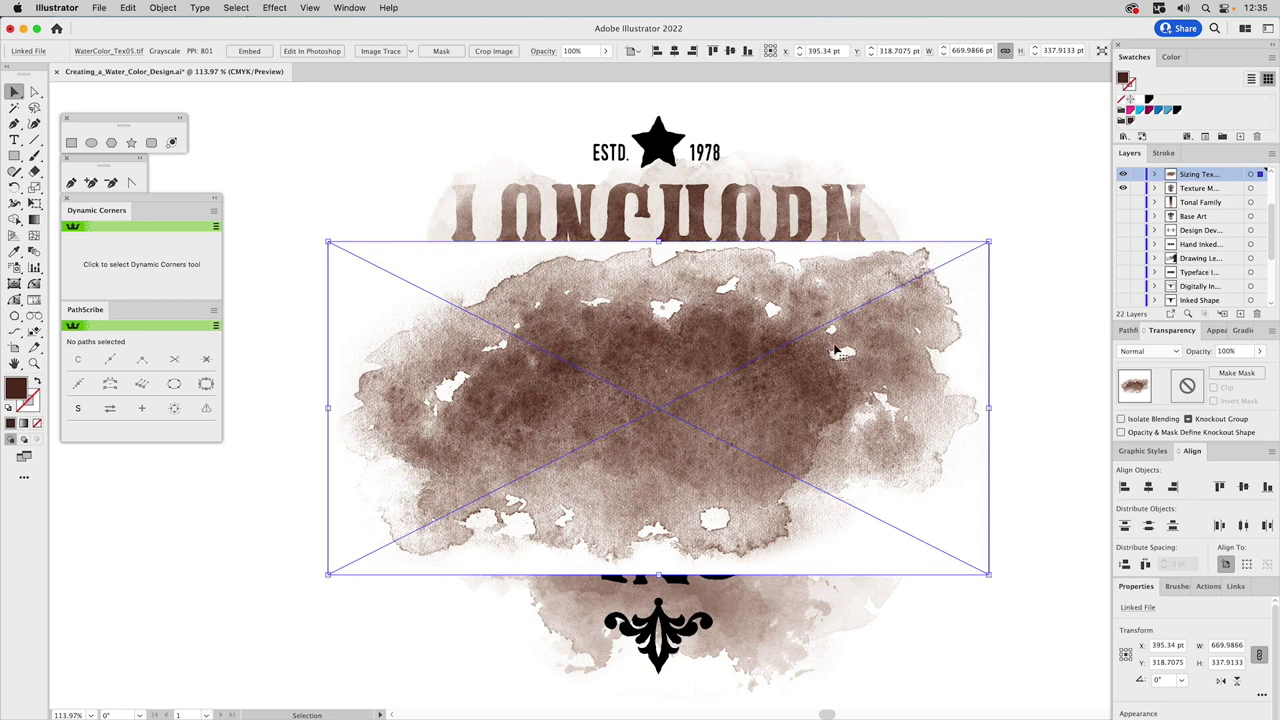
# Move the brown texture directly behind the longhorn skull on the skull's layer, and make a clipping mask from the two
pyautogui.press('a')
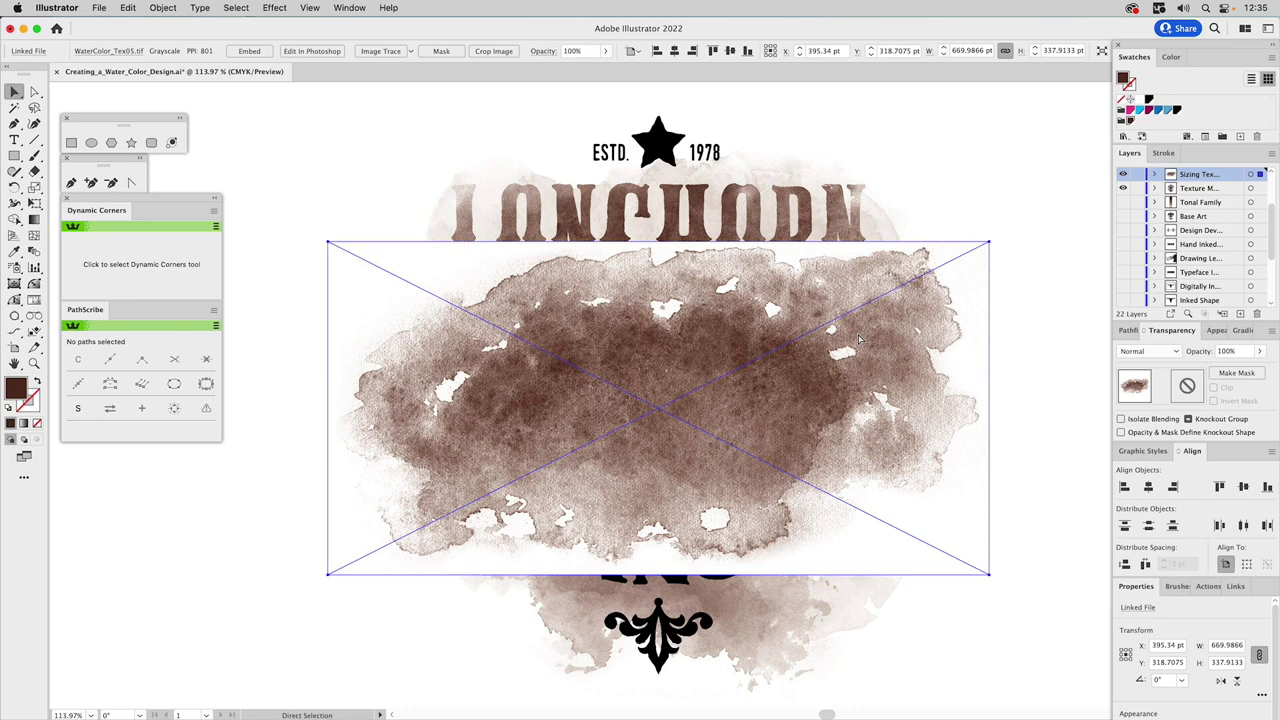
pyautogui.press('super+3')
pyautogui.click(826, 342)
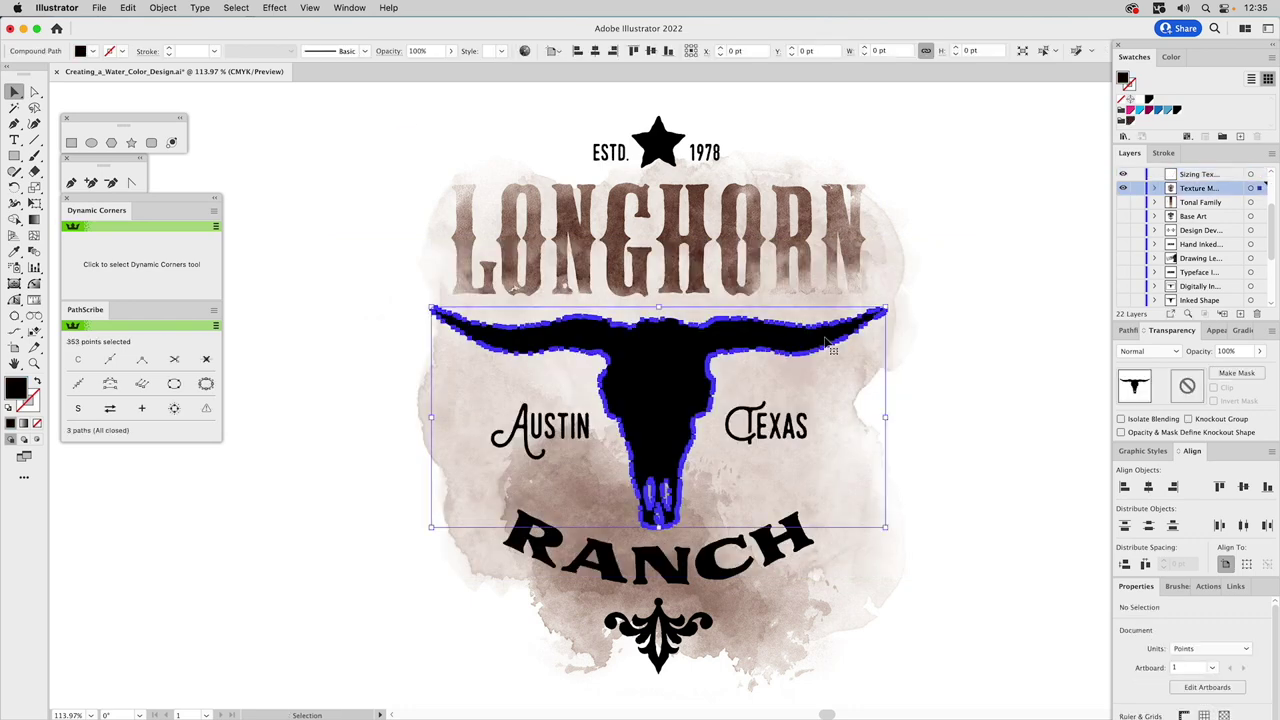
pyautogui.press('super+alt+3')
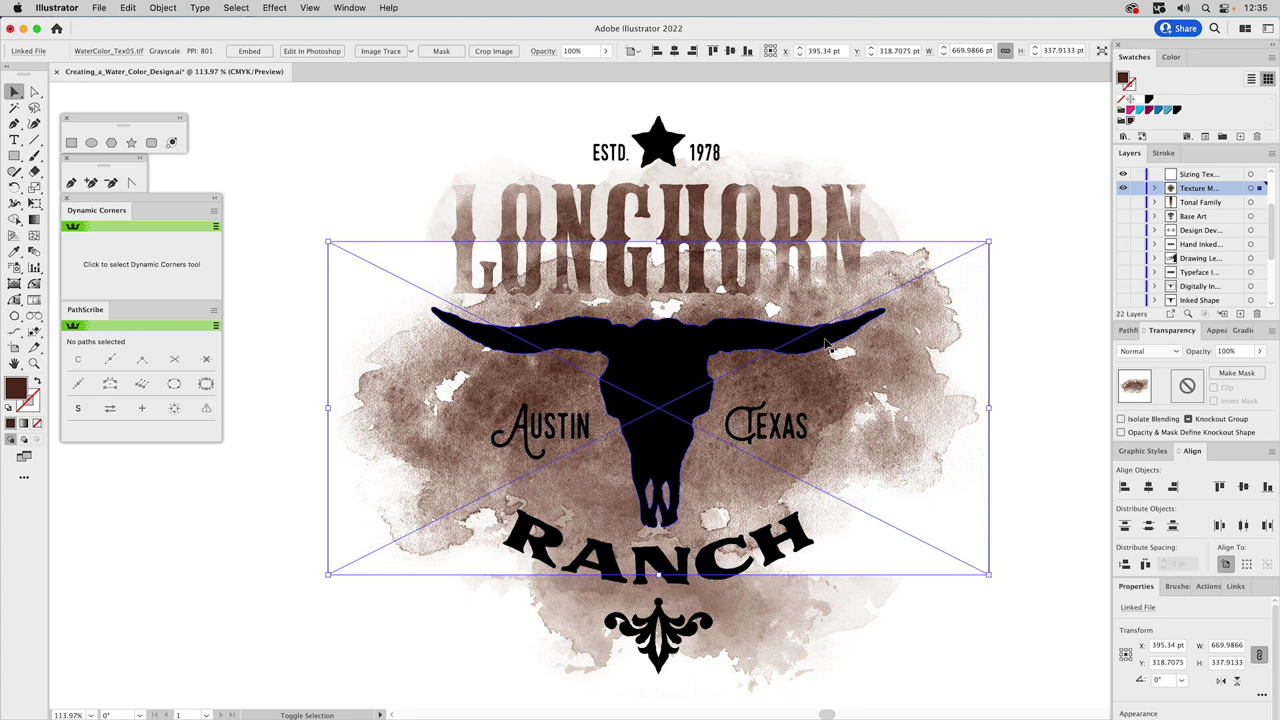
pyautogui.keyDown('shift'); pyautogui.click(826, 343); pyautogui.keyUp('shift')
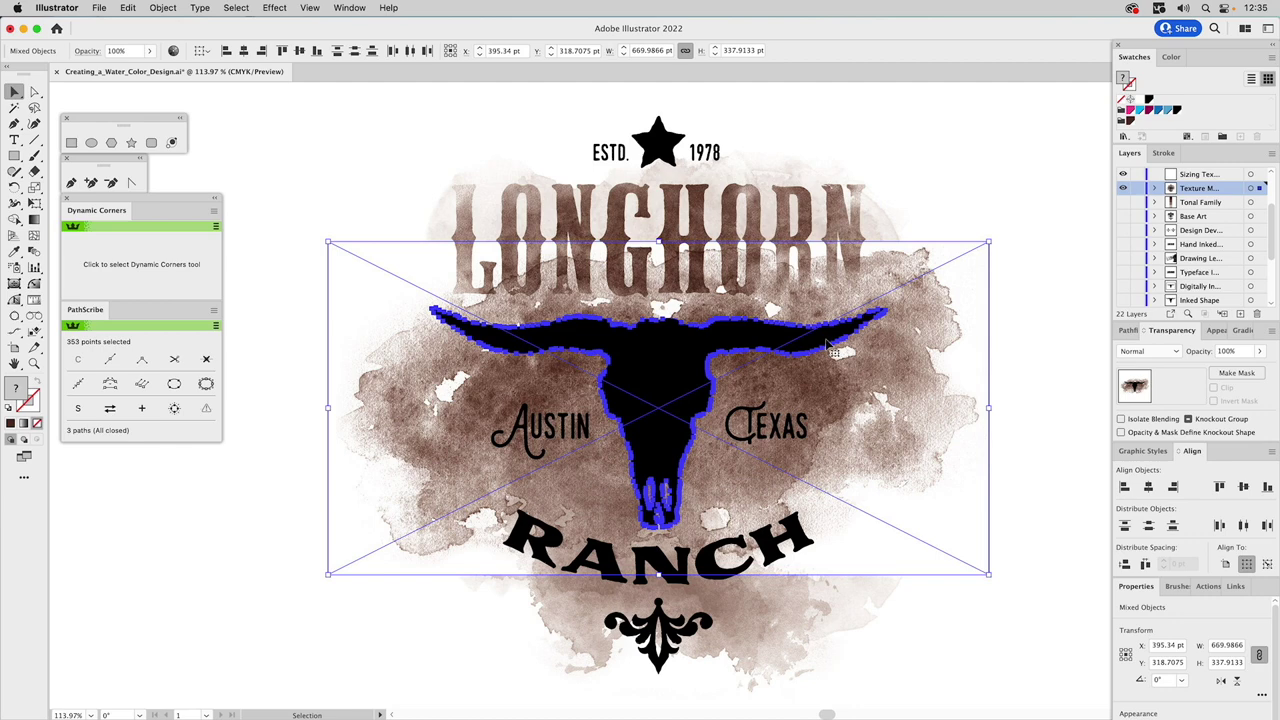
pyautogui.press('super+7')
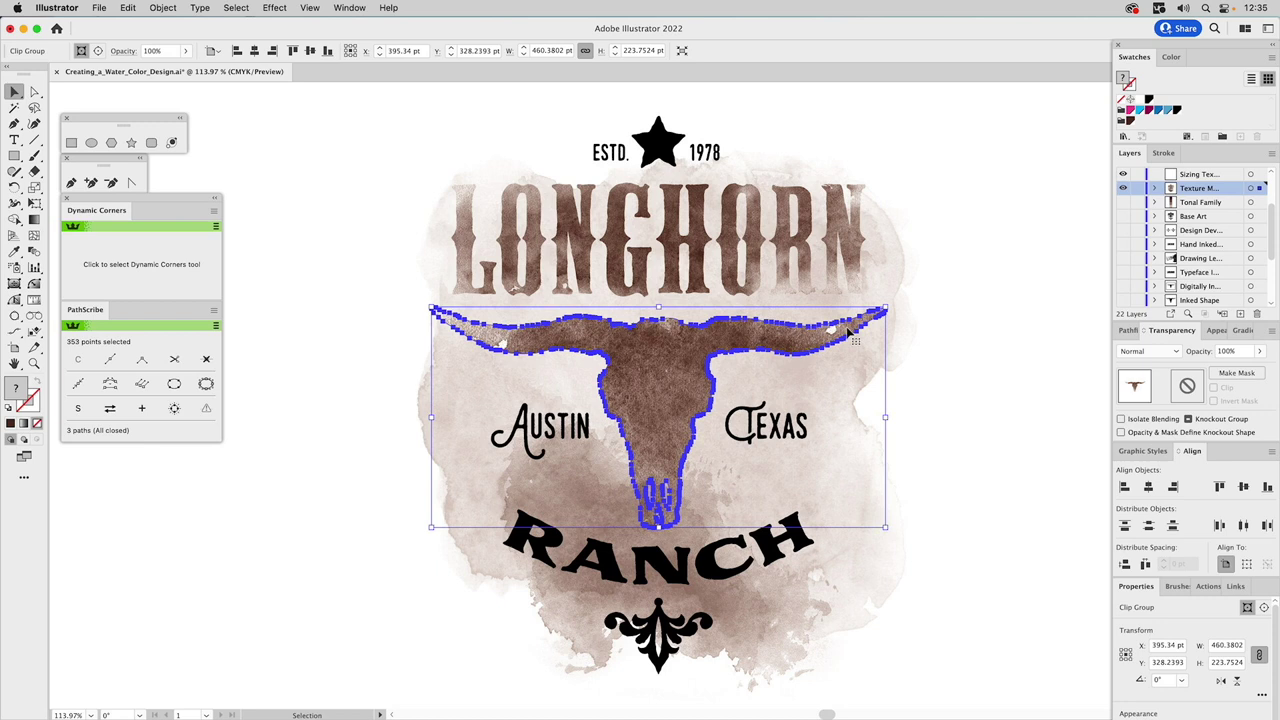
# Set the clipped skull's blending mode to Multiply, deselect it, and examine the overlapping textures around its snout
pyautogui.click(1153, 355)
pyautogui.click(1147, 399)
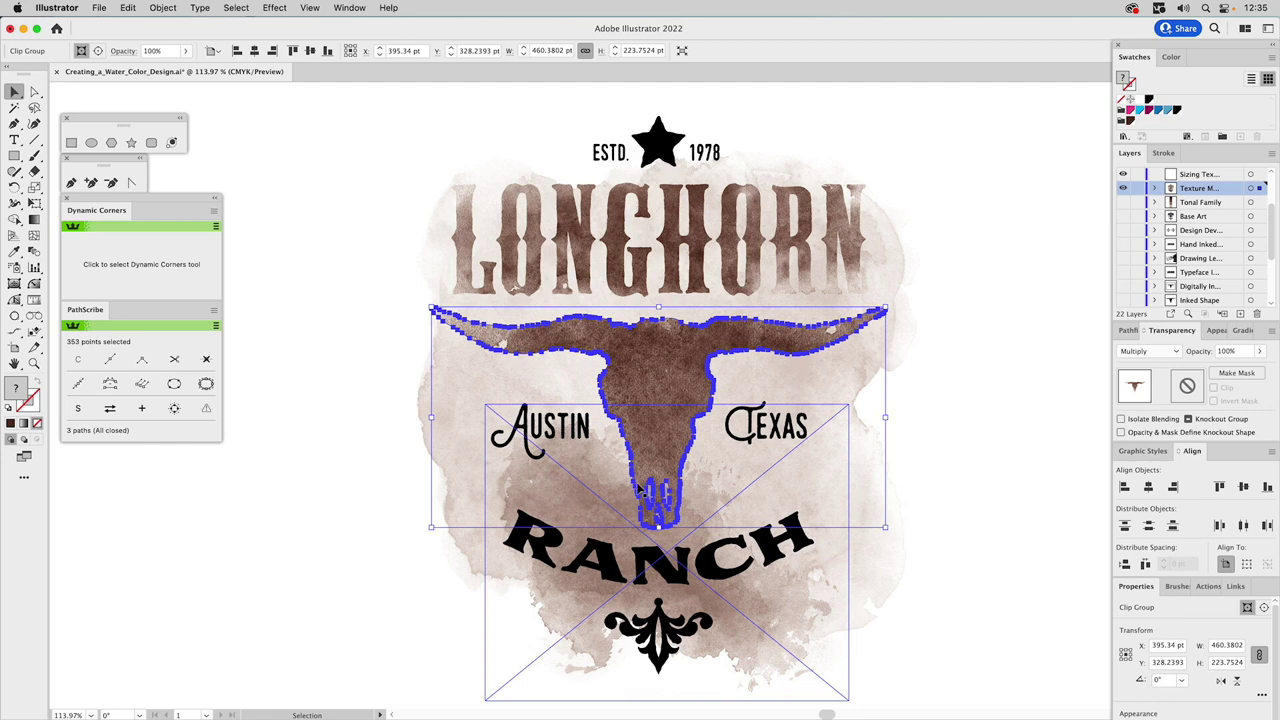
pyautogui.click(336, 444)
pyautogui.press('z')
pyautogui.moveTo(590, 441); pyautogui.dragTo(722, 544)
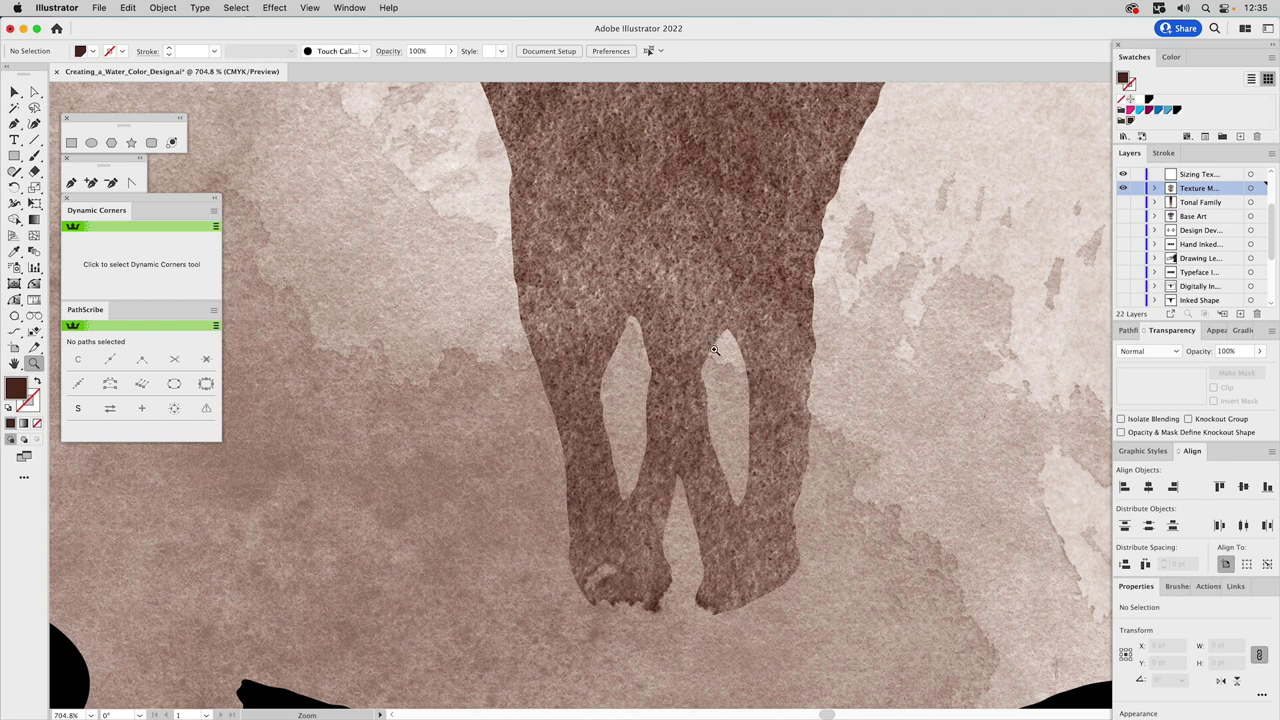
pyautogui.press('super')
pyautogui.press('super+0')
pyautogui.press('v')
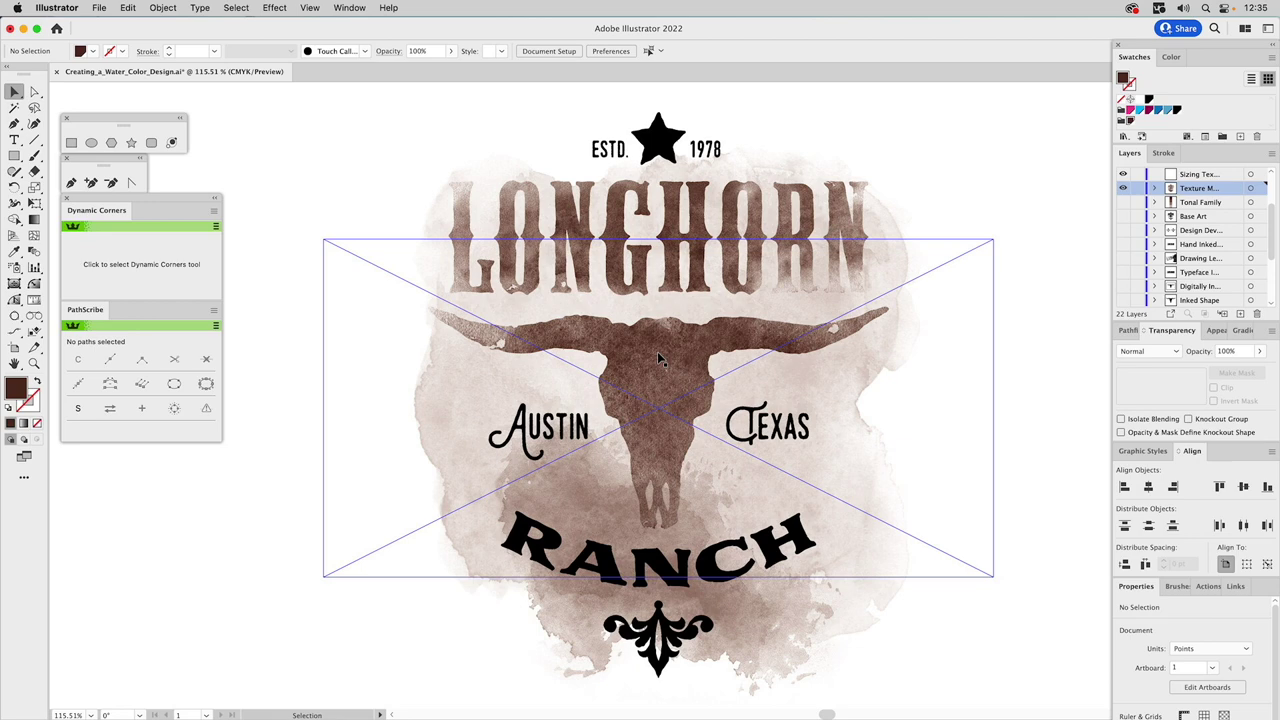
# Set the opacity of the clipped longhorn skull to 80% and leave it deselected
pyautogui.click(659, 360)
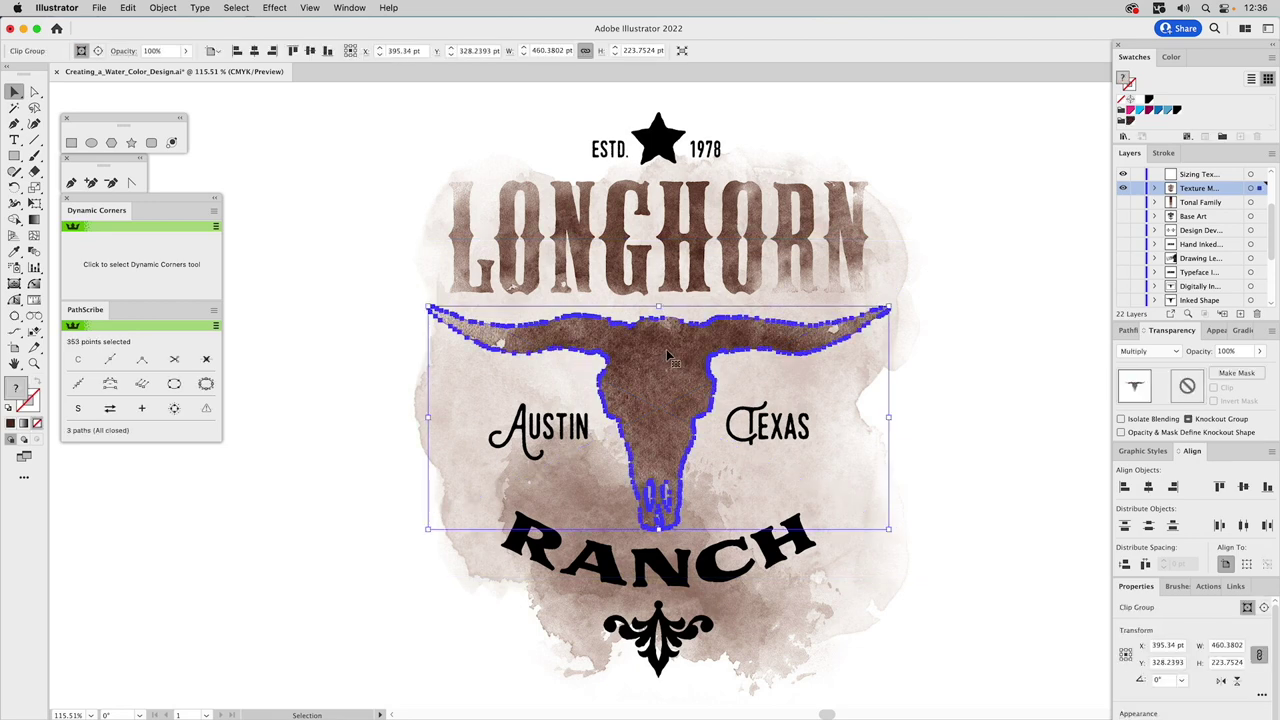
pyautogui.click(1227, 354)
pyautogui.write('80%')
pyautogui.press('Return')
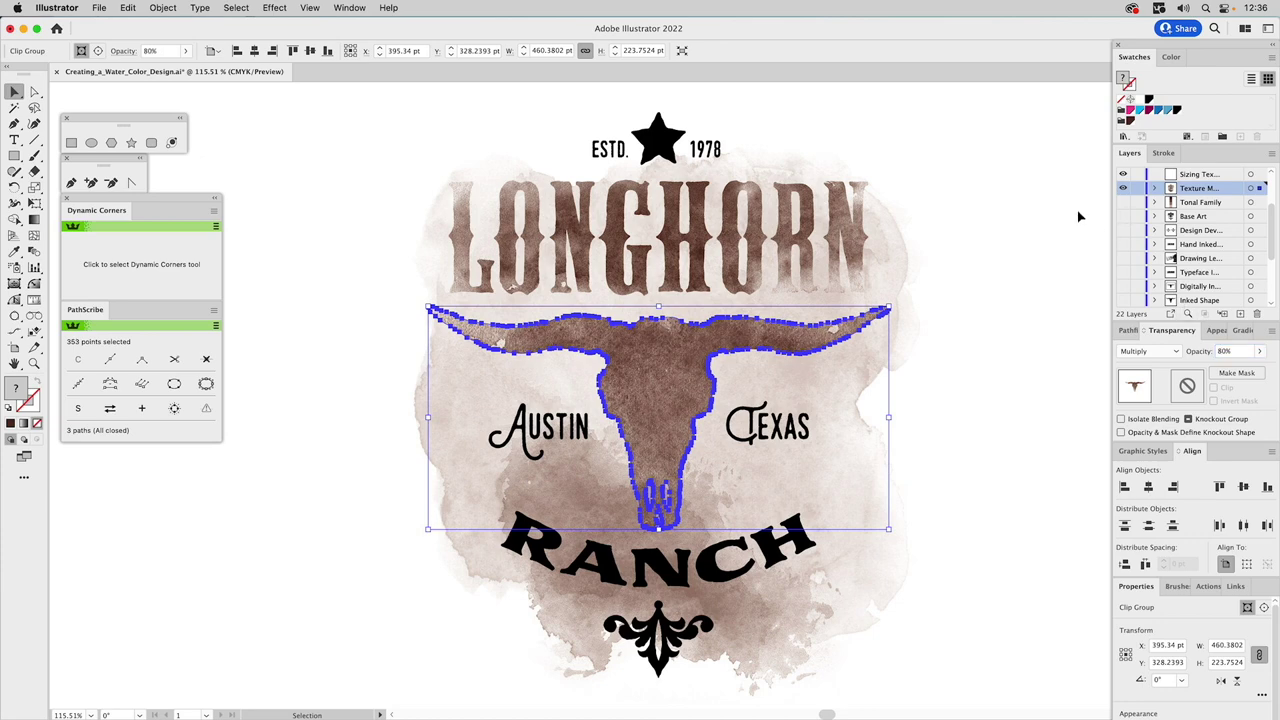
pyautogui.click(951, 175)
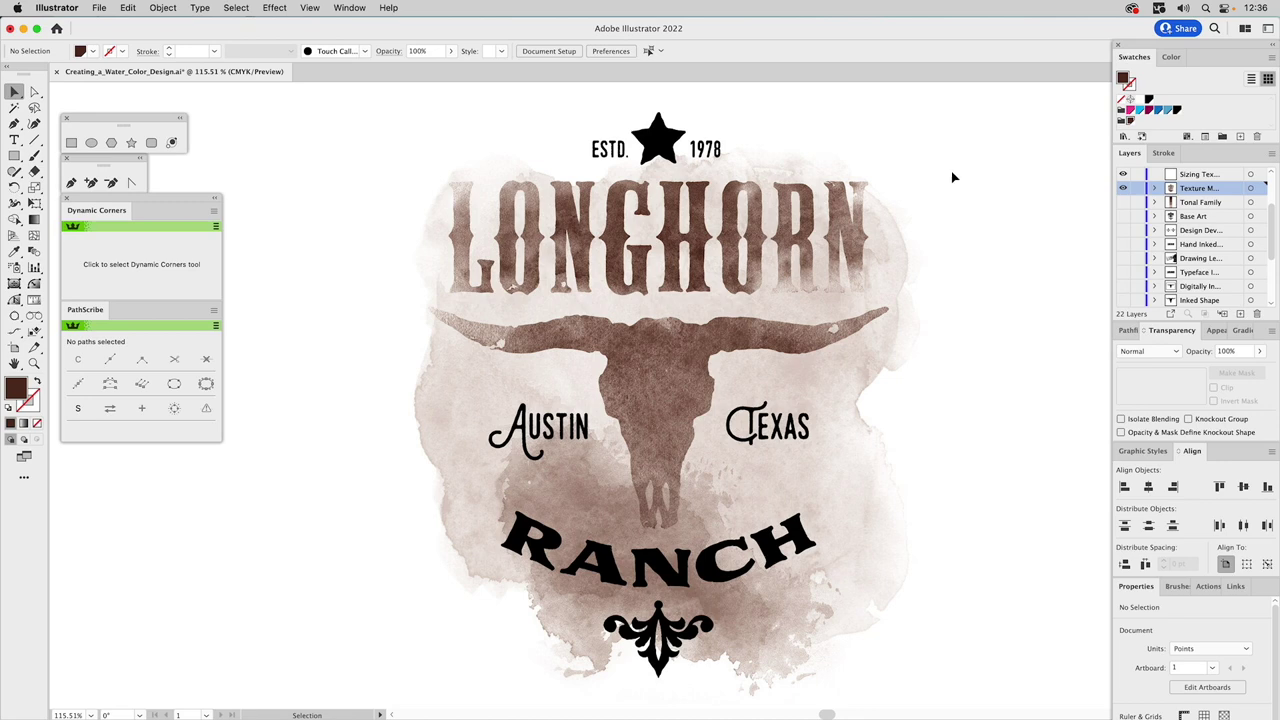
# Show the masked textures layer in place of the sizing and texture mask layers, and examine the watercolor edges beside the LONGHORN lettering up close
pyautogui.scroll(3, 1157, 219)
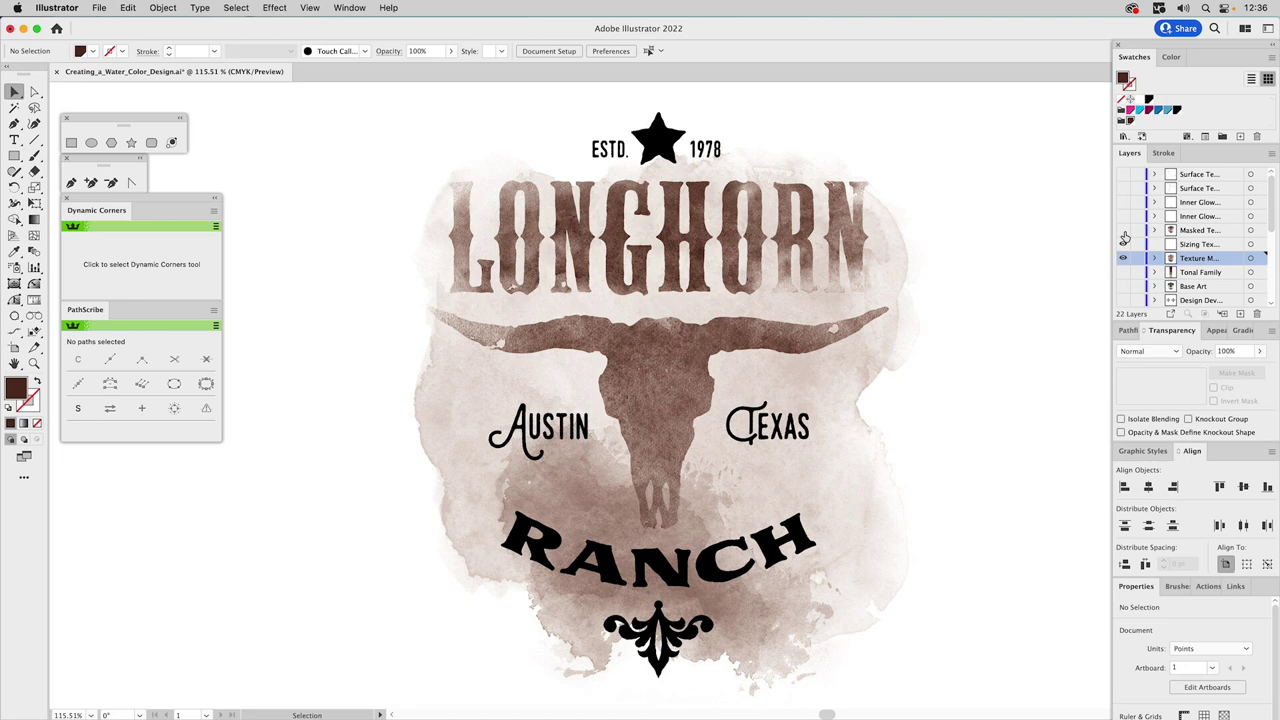
pyautogui.click(1123, 231)
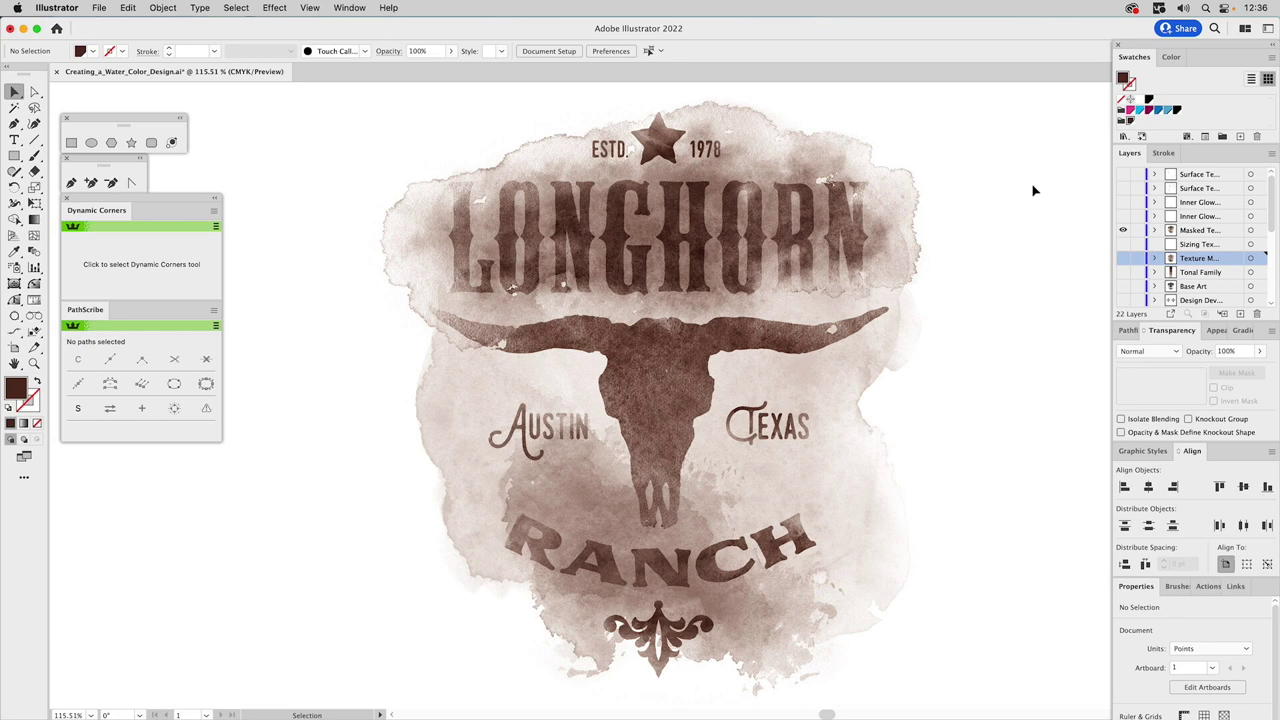
pyautogui.press('z')
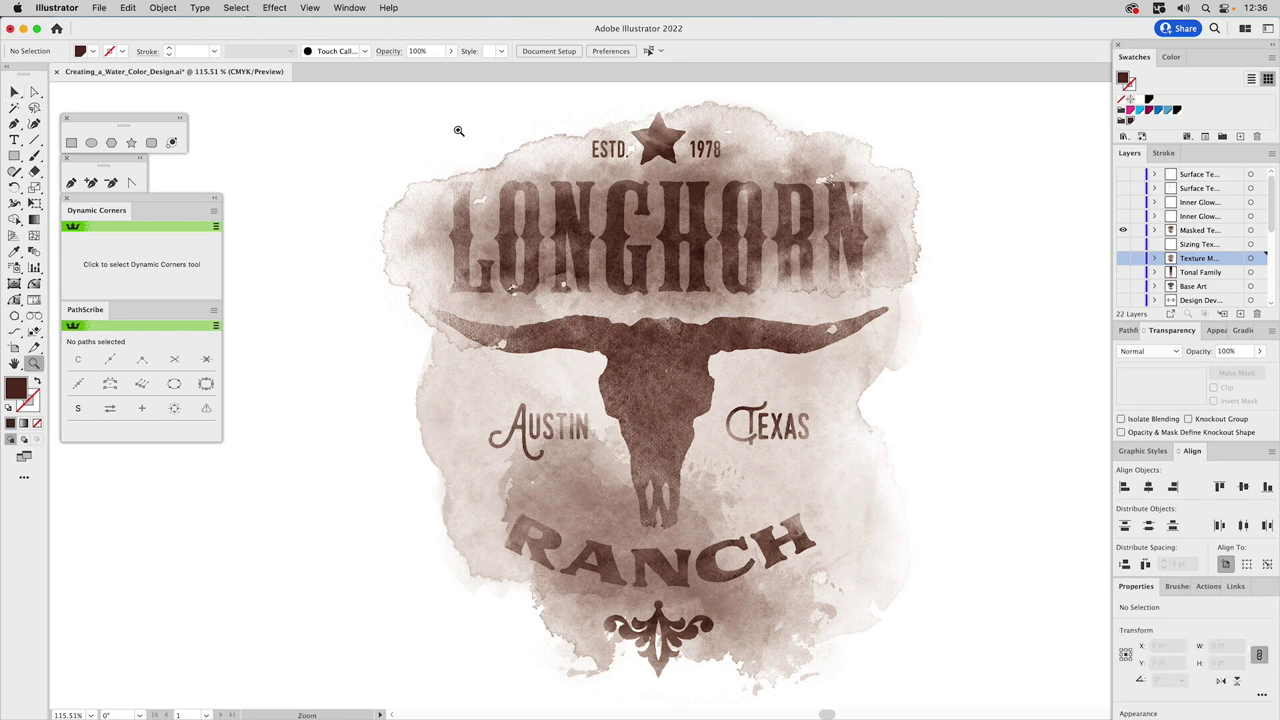
pyautogui.moveTo(365, 158); pyautogui.dragTo(439, 235)
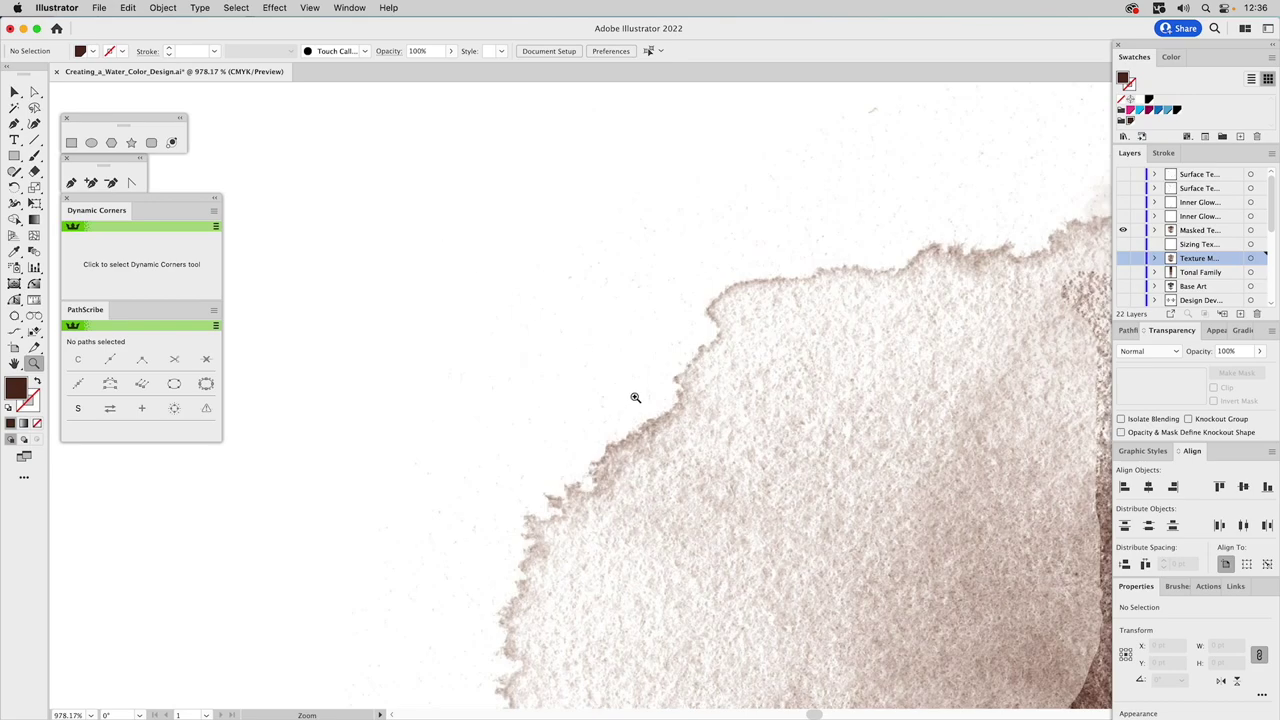
pyautogui.press('v')
pyautogui.moveTo(851, 343); pyautogui.dragTo(343, 423)
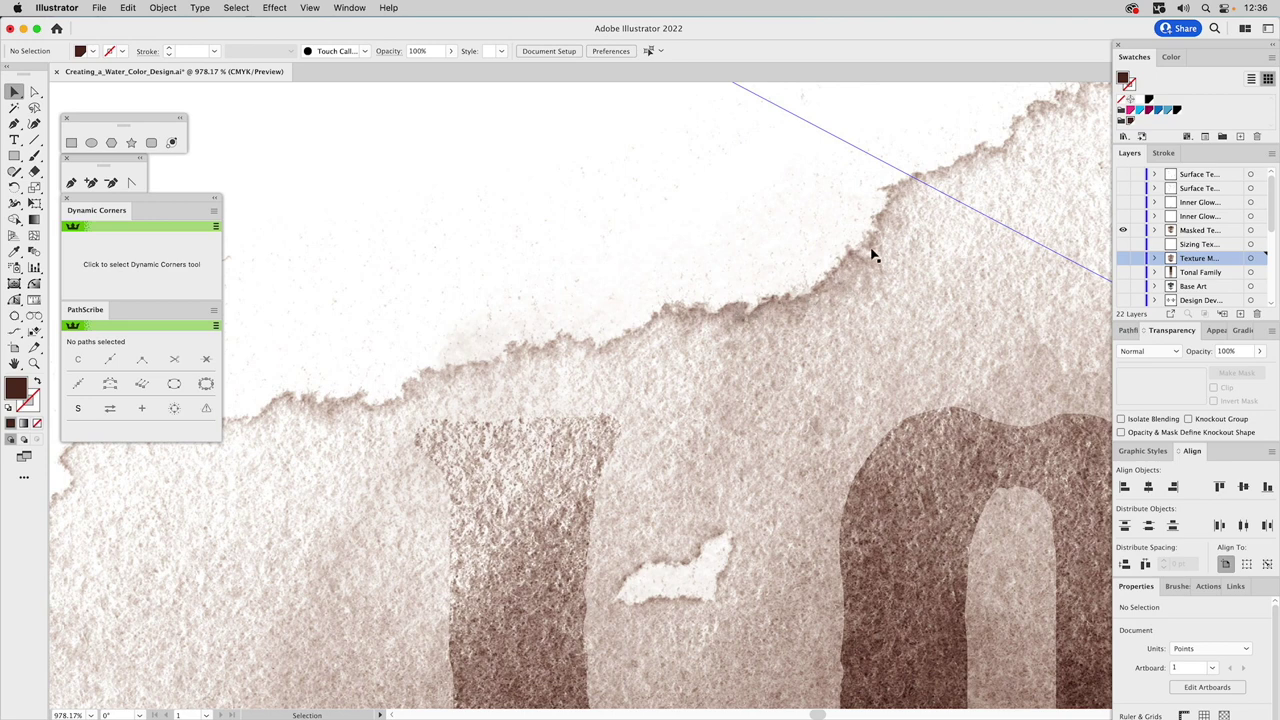
pyautogui.moveTo(843, 277); pyautogui.dragTo(581, 319)
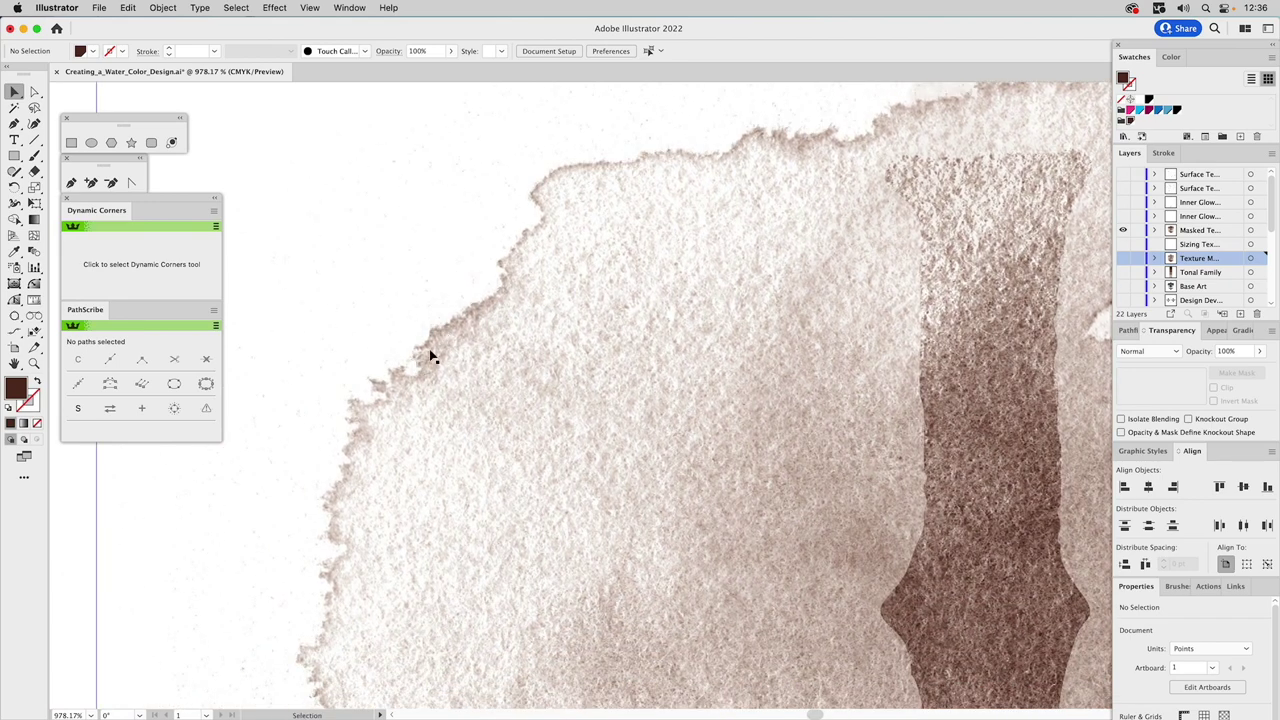
pyautogui.press('super')
pyautogui.press('super+0')
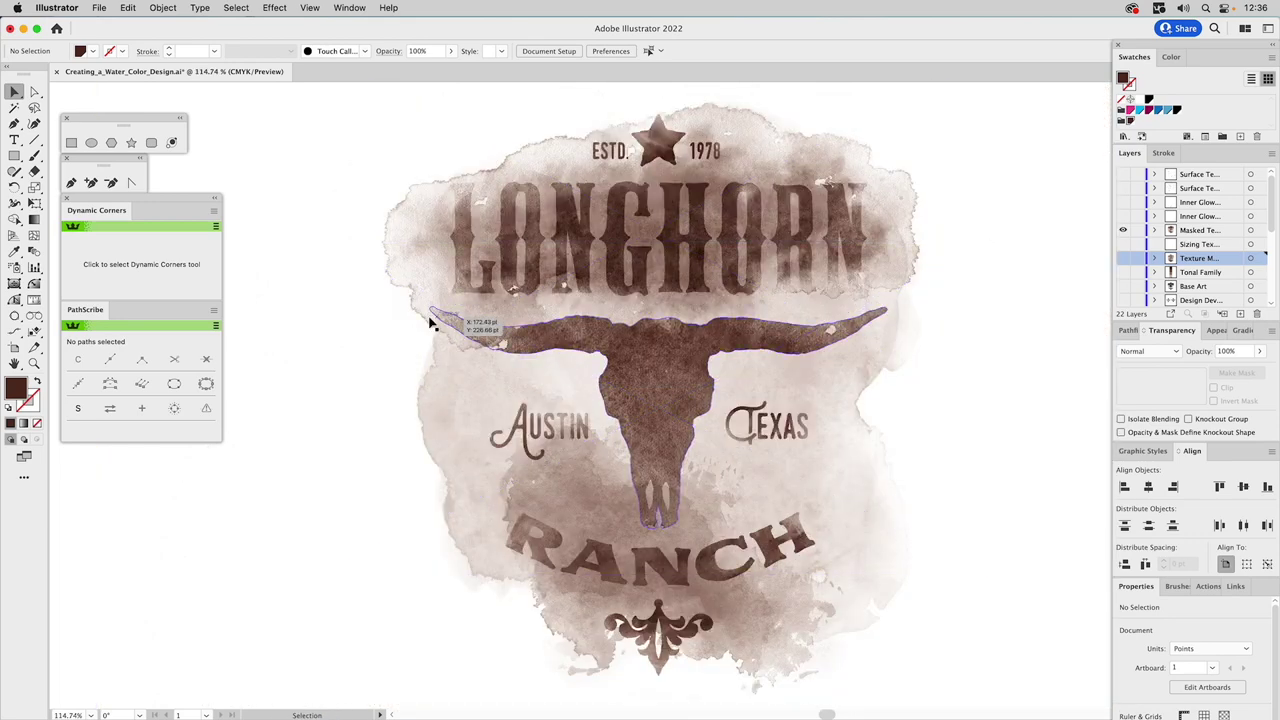
# Show the lower Inner Glow layer above the masked textures and start an Inner Glow effect on its white lettering-and-skull compound path
pyautogui.click(1122, 216)
pyautogui.click(1122, 230)
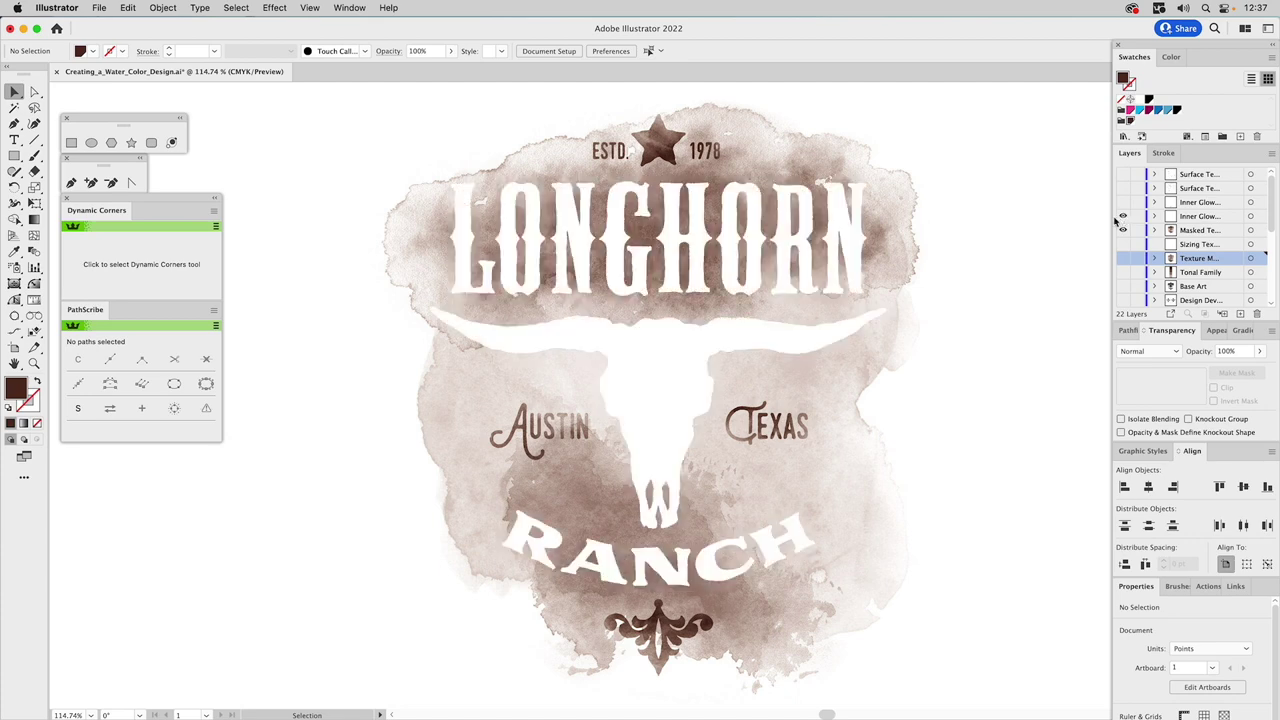
pyautogui.click(838, 225)
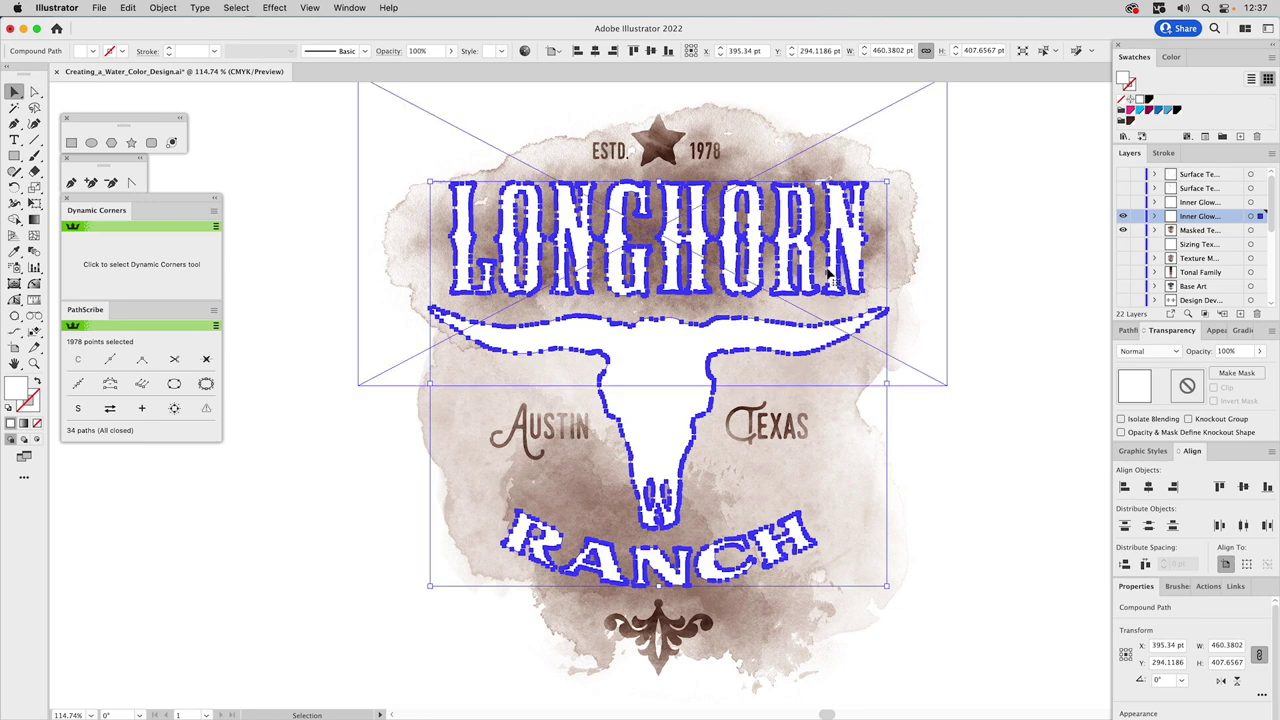
pyautogui.click(1218, 332)
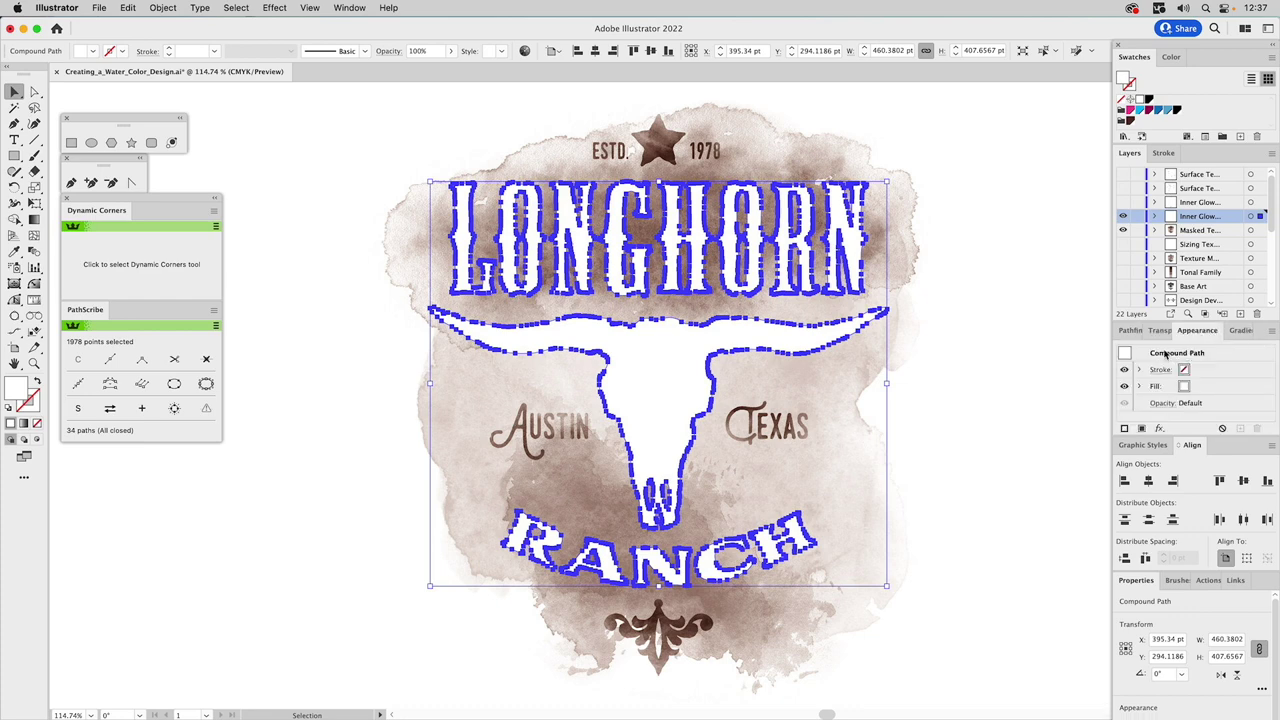
pyautogui.click(276, 7)
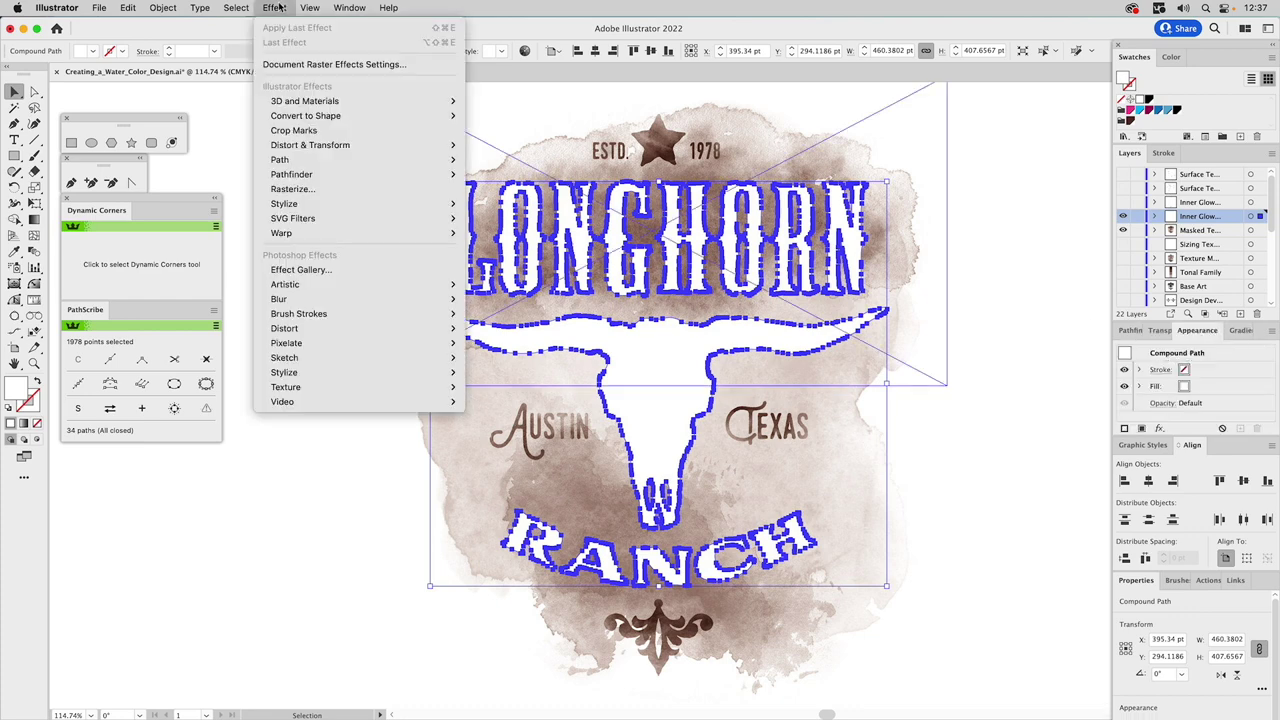
pyautogui.moveTo(312, 205)
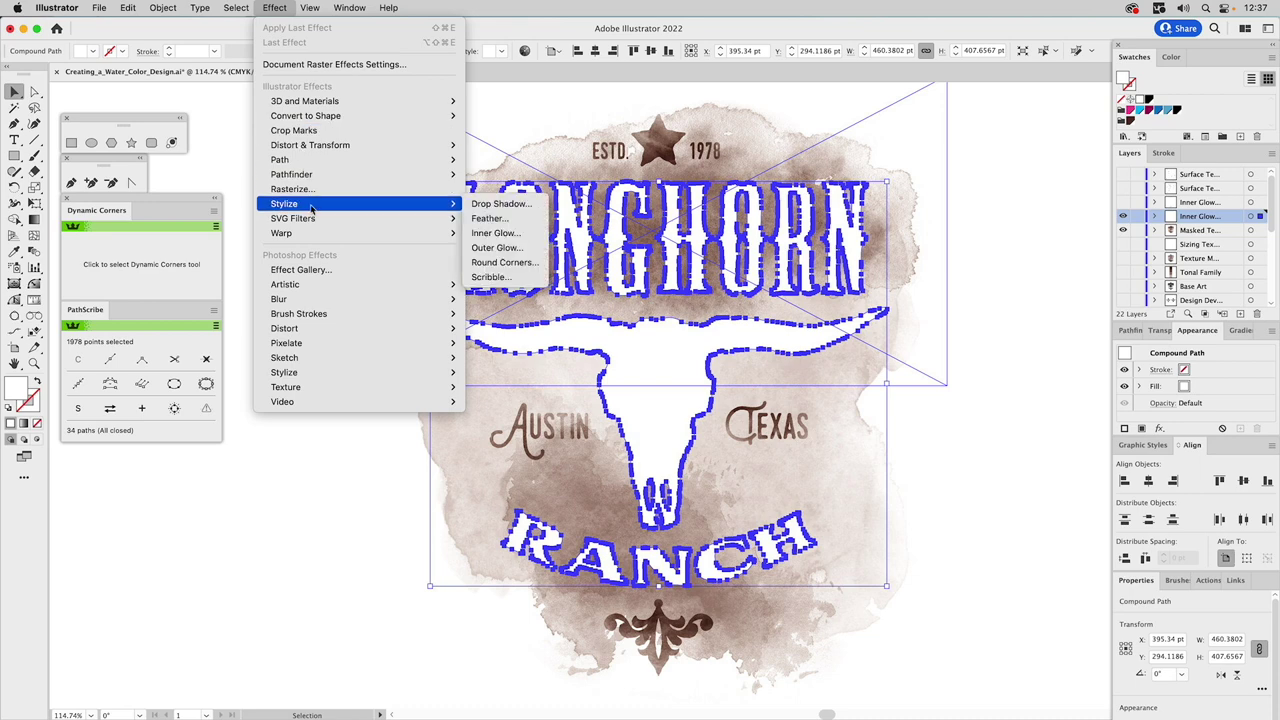
pyautogui.click(497, 234)
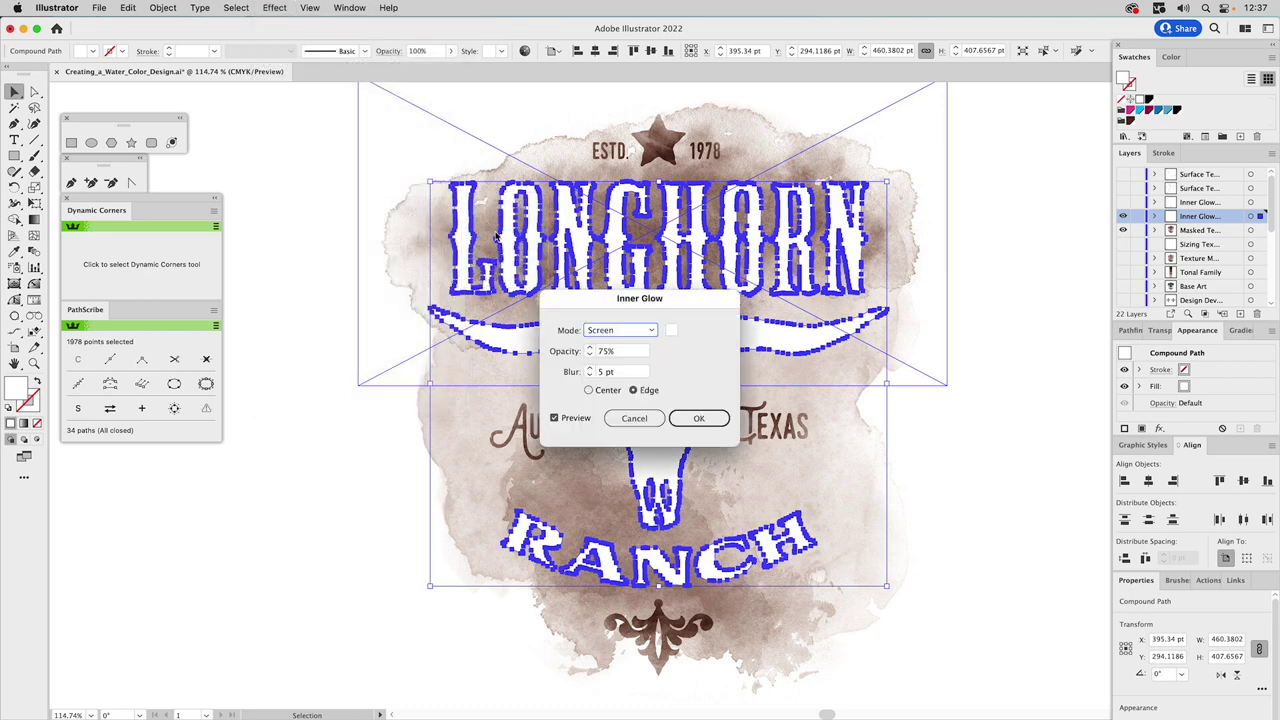
# Set the inner glow's color to the dark brown swatch C=35 M=70 Y=80 K=55
pyautogui.moveTo(634, 302); pyautogui.dragTo(952, 306)
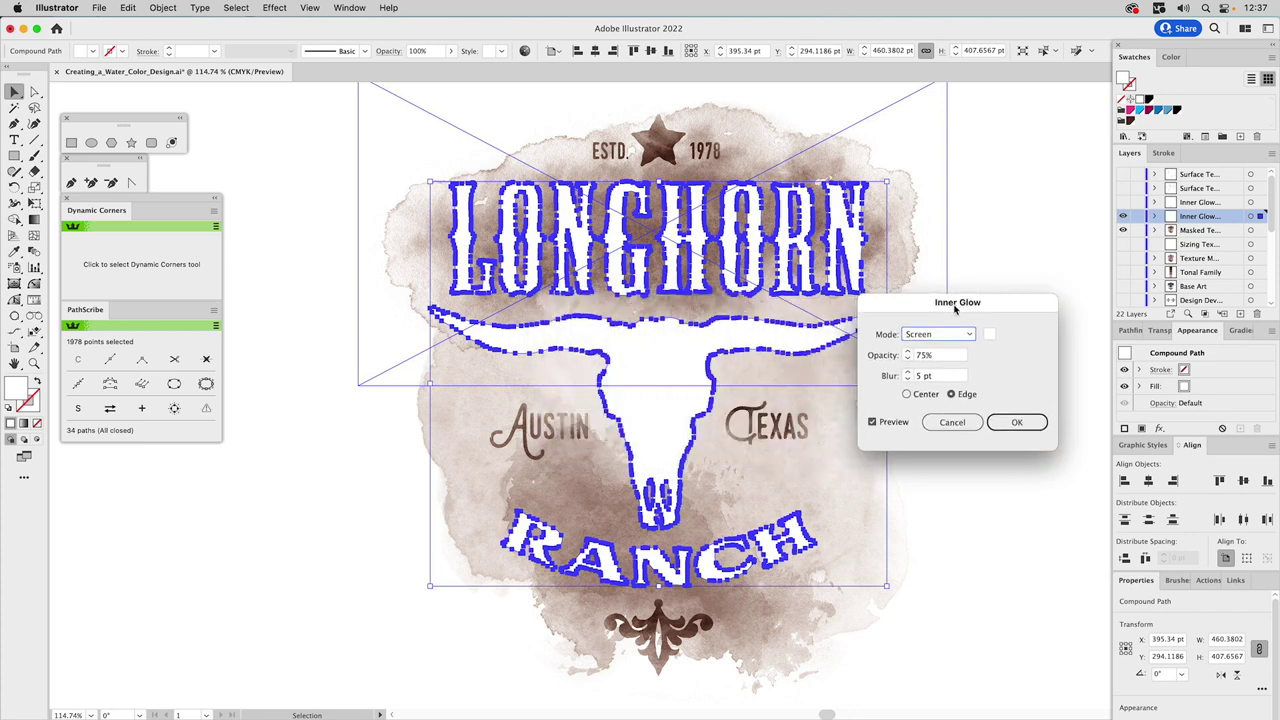
pyautogui.click(989, 341)
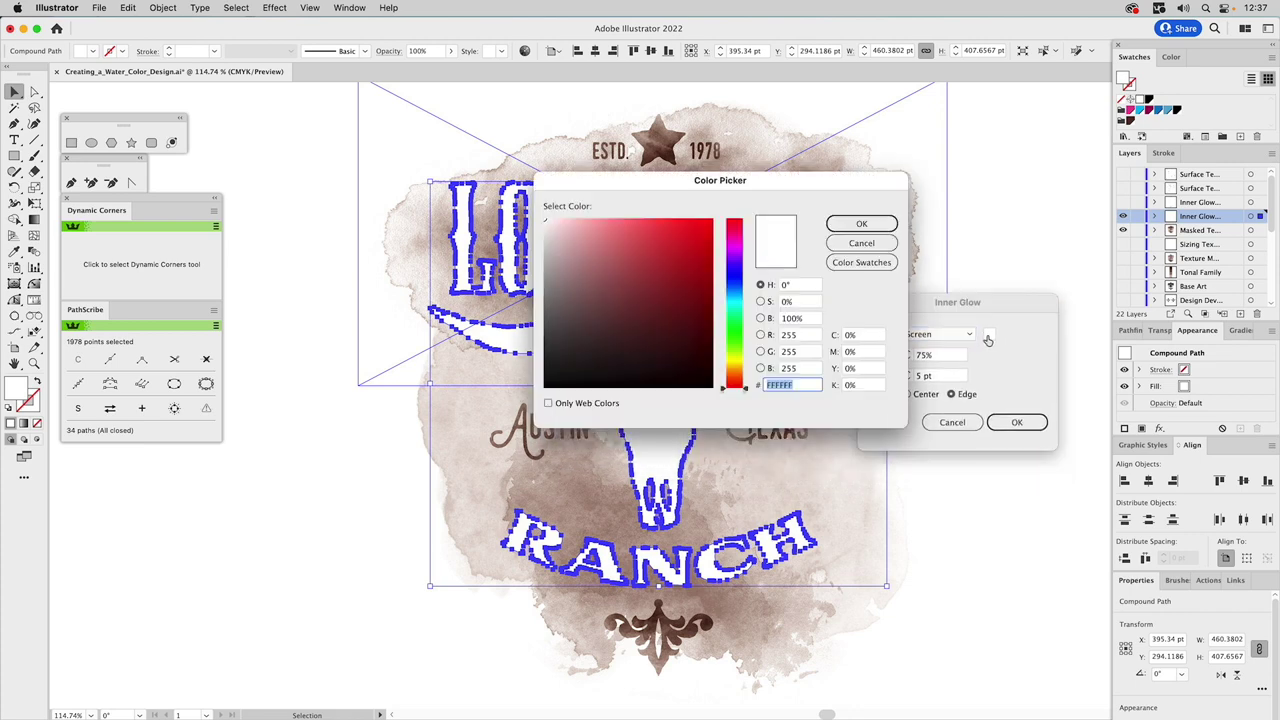
pyautogui.click(856, 262)
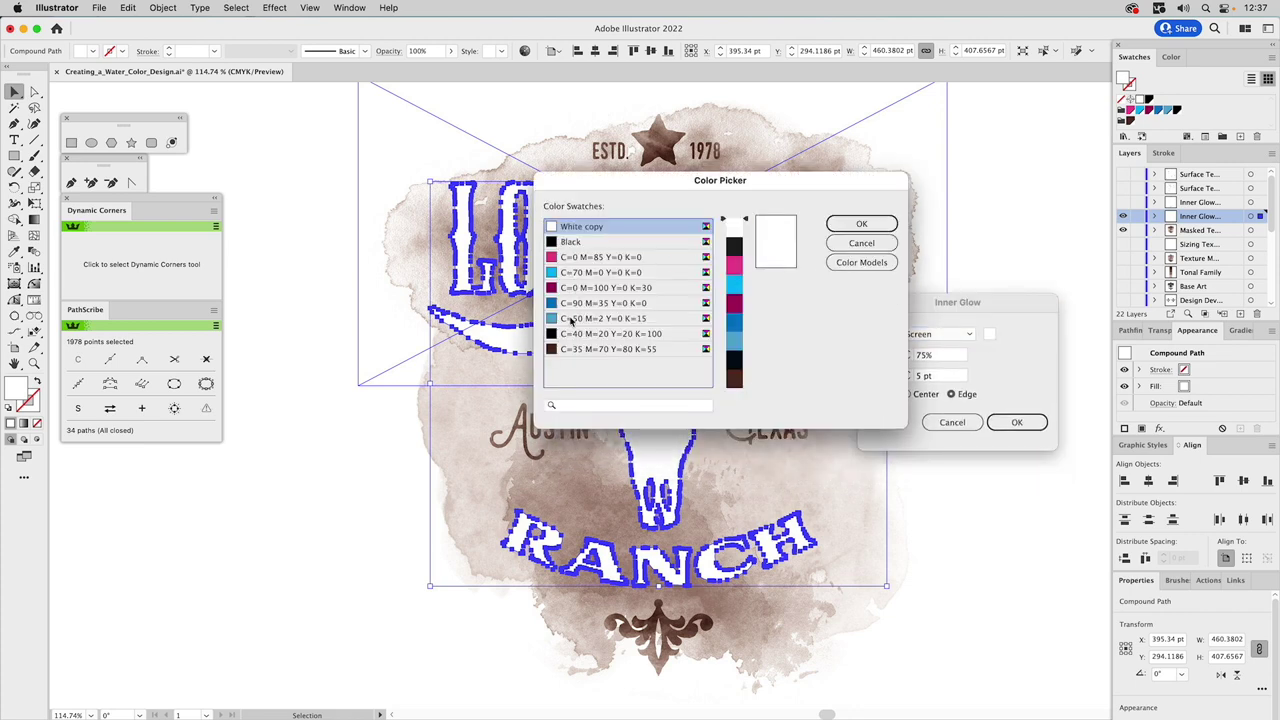
pyautogui.click(569, 349)
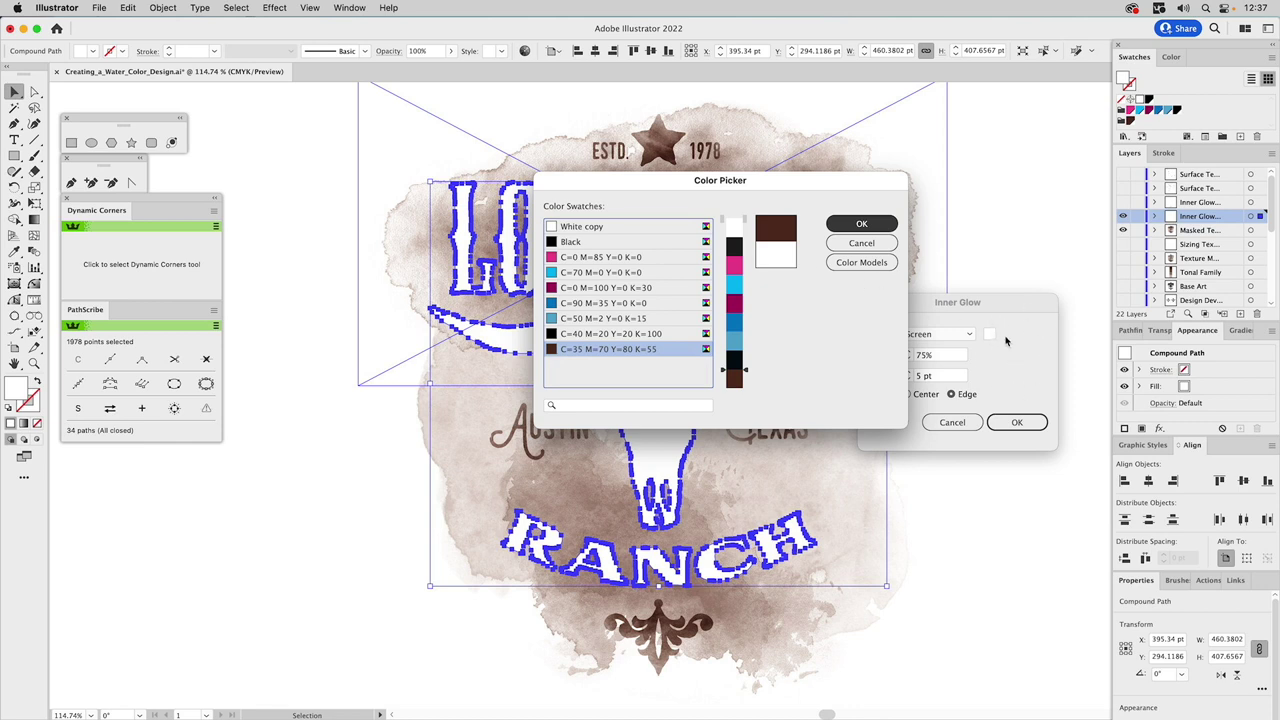
pyautogui.click(958, 313)
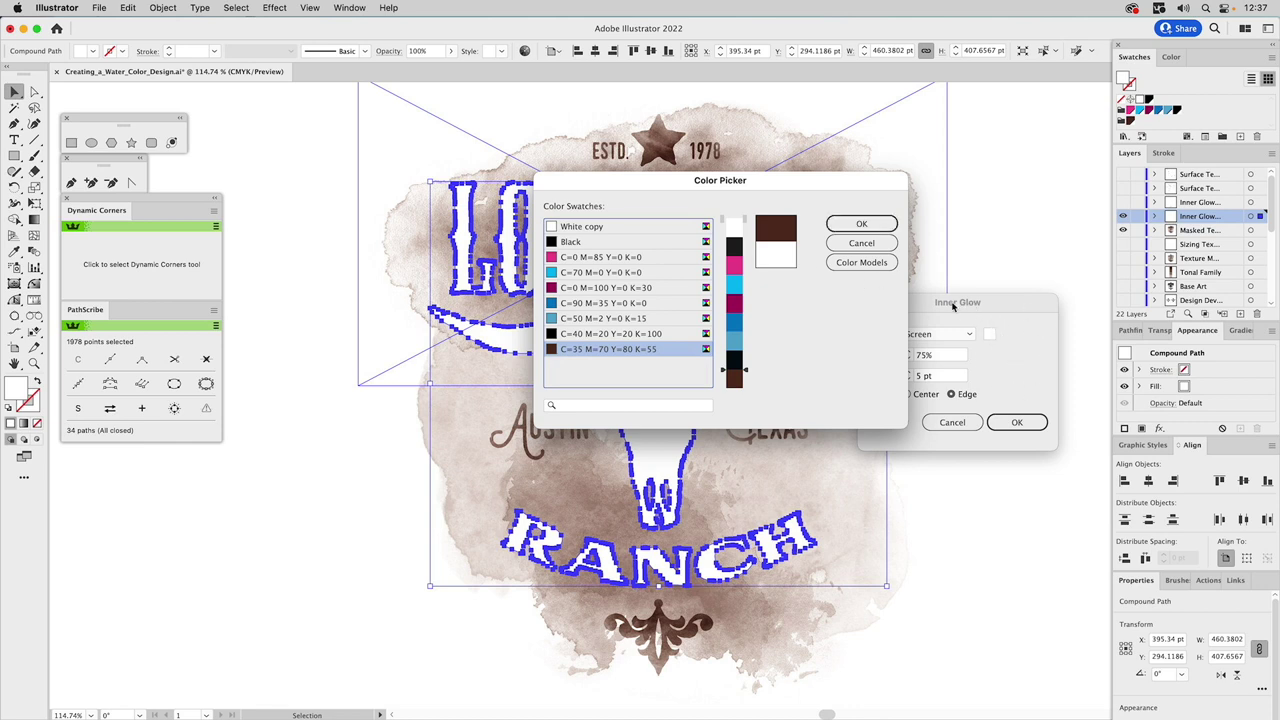
pyautogui.click(857, 230)
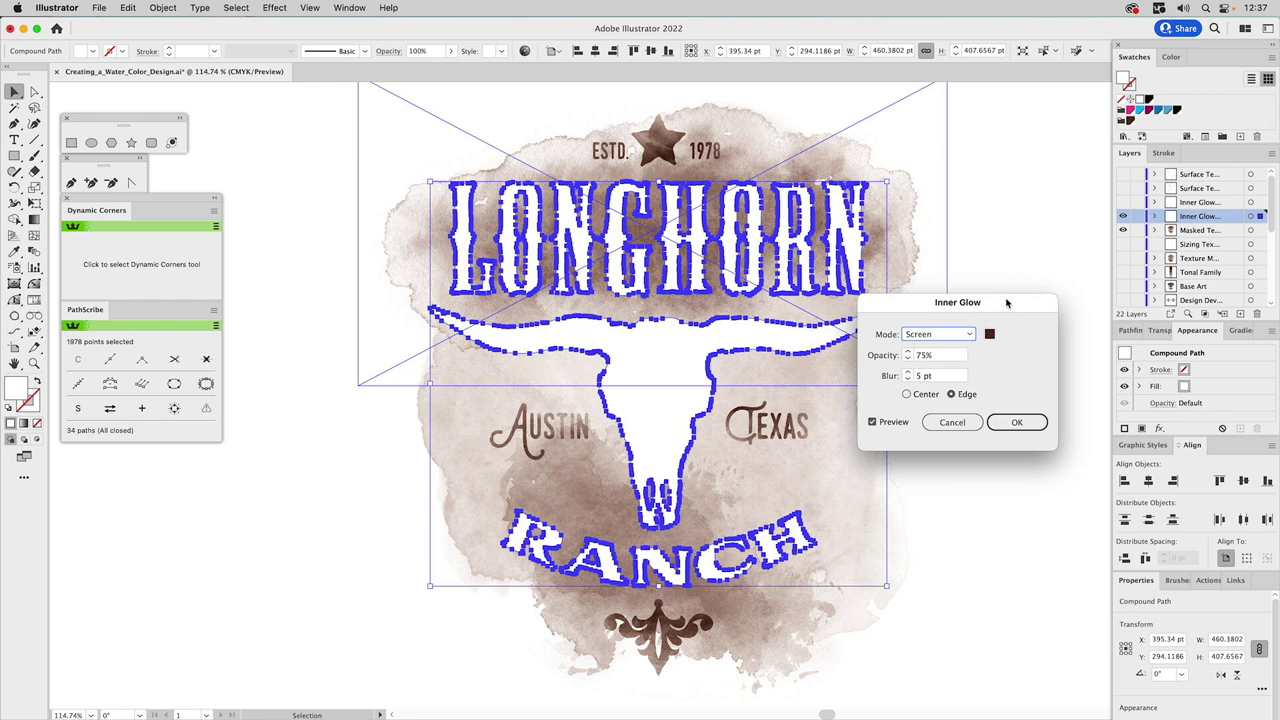
# Set the inner glow's mode to Multiply, its opacity to 100% and its blur to 7 pt, and apply the effect
pyautogui.moveTo(1007, 304); pyautogui.dragTo(1025, 275)
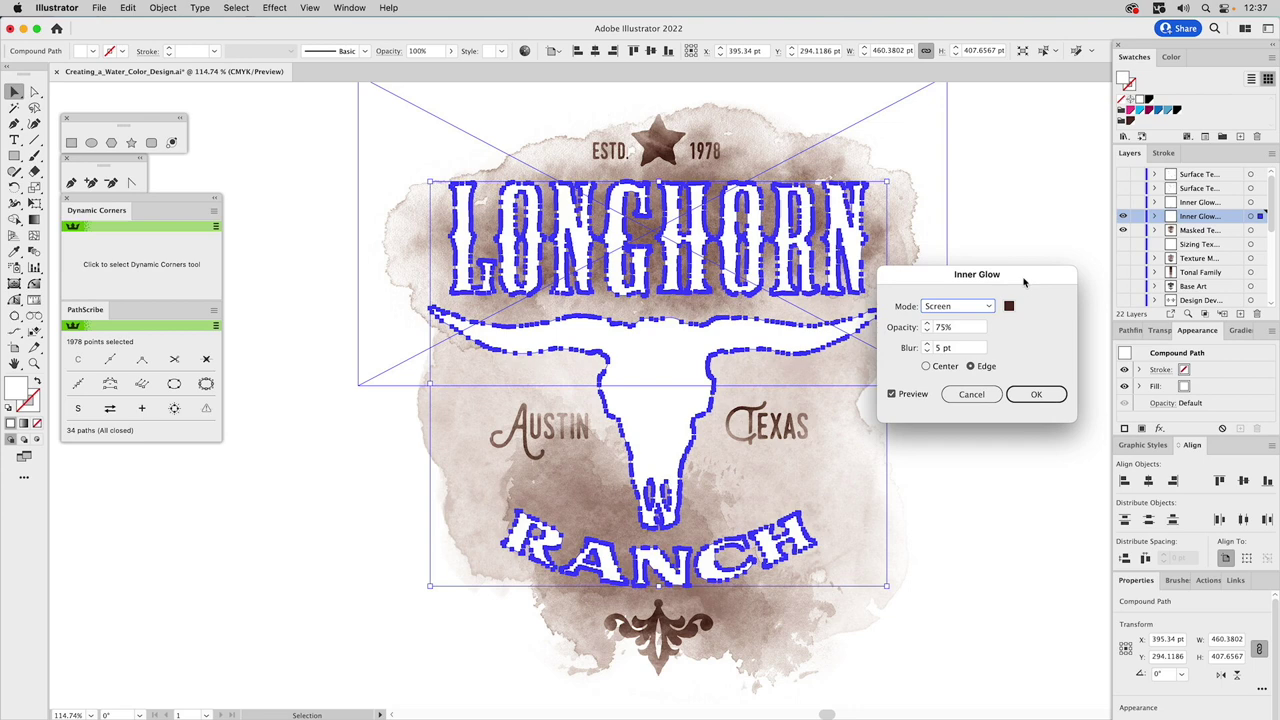
pyautogui.click(960, 310)
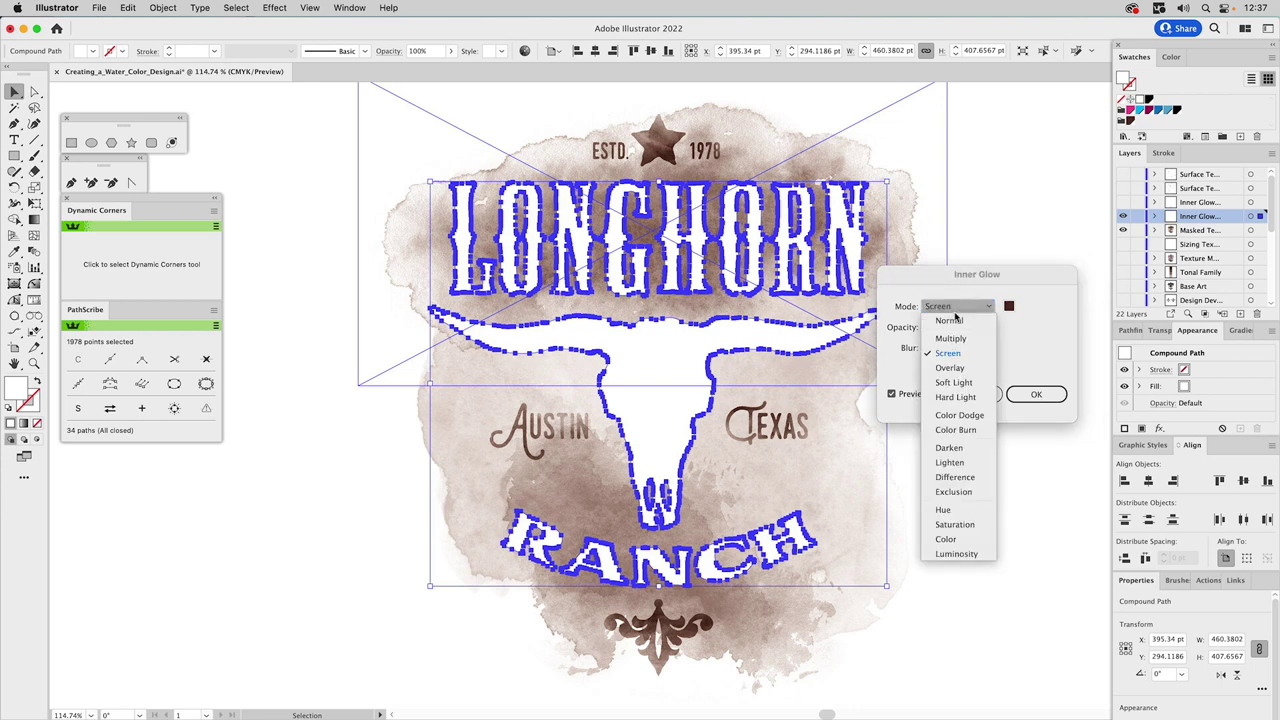
pyautogui.click(951, 339)
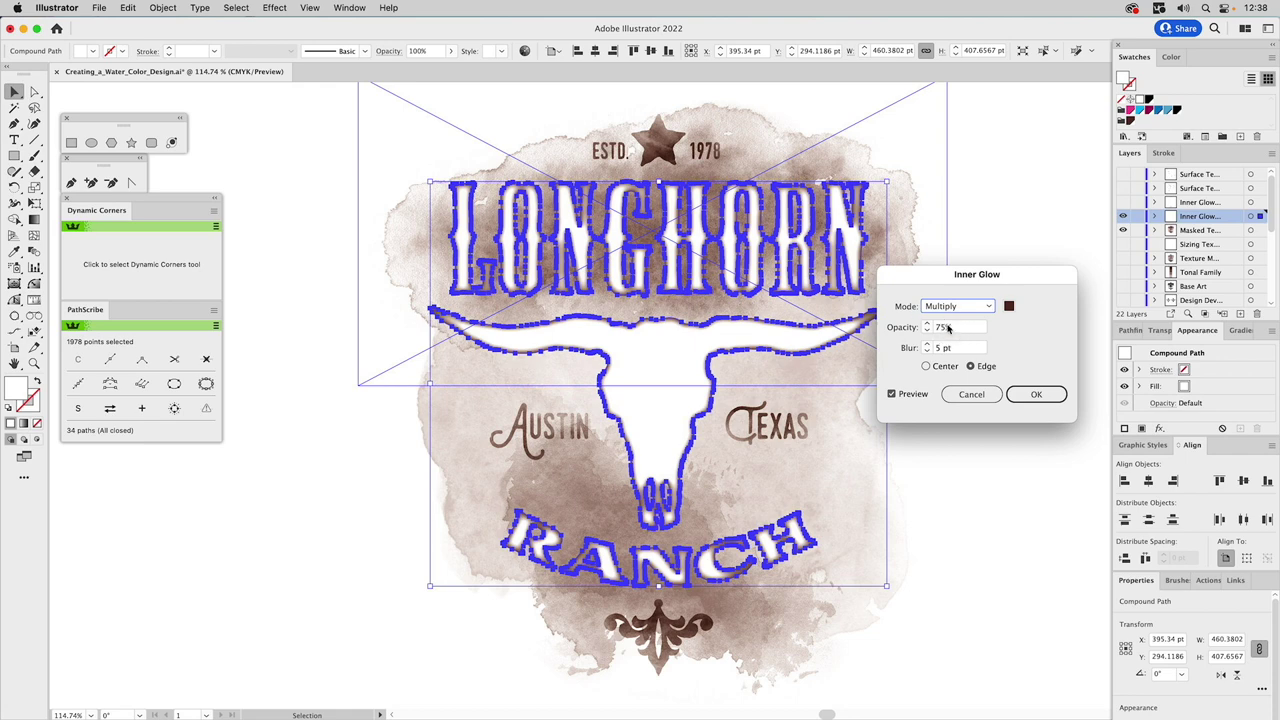
pyautogui.doubleClick(957, 331)
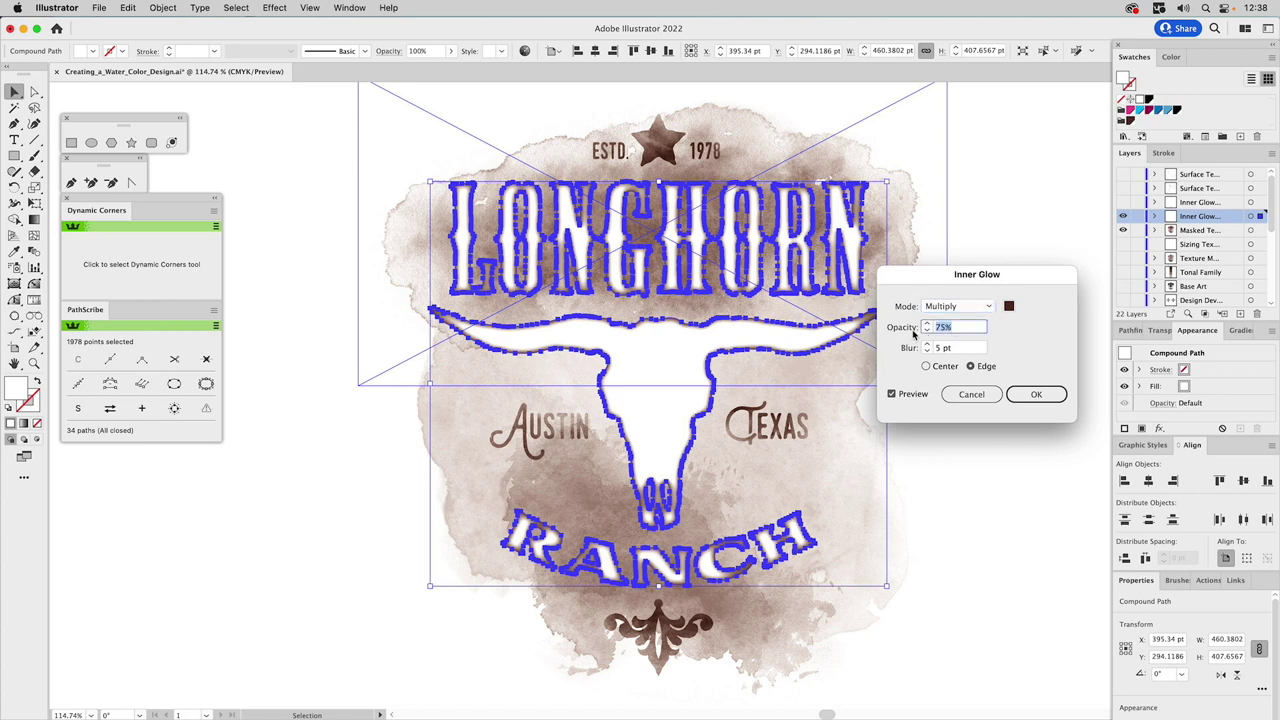
pyautogui.write('100')
pyautogui.click(963, 347)
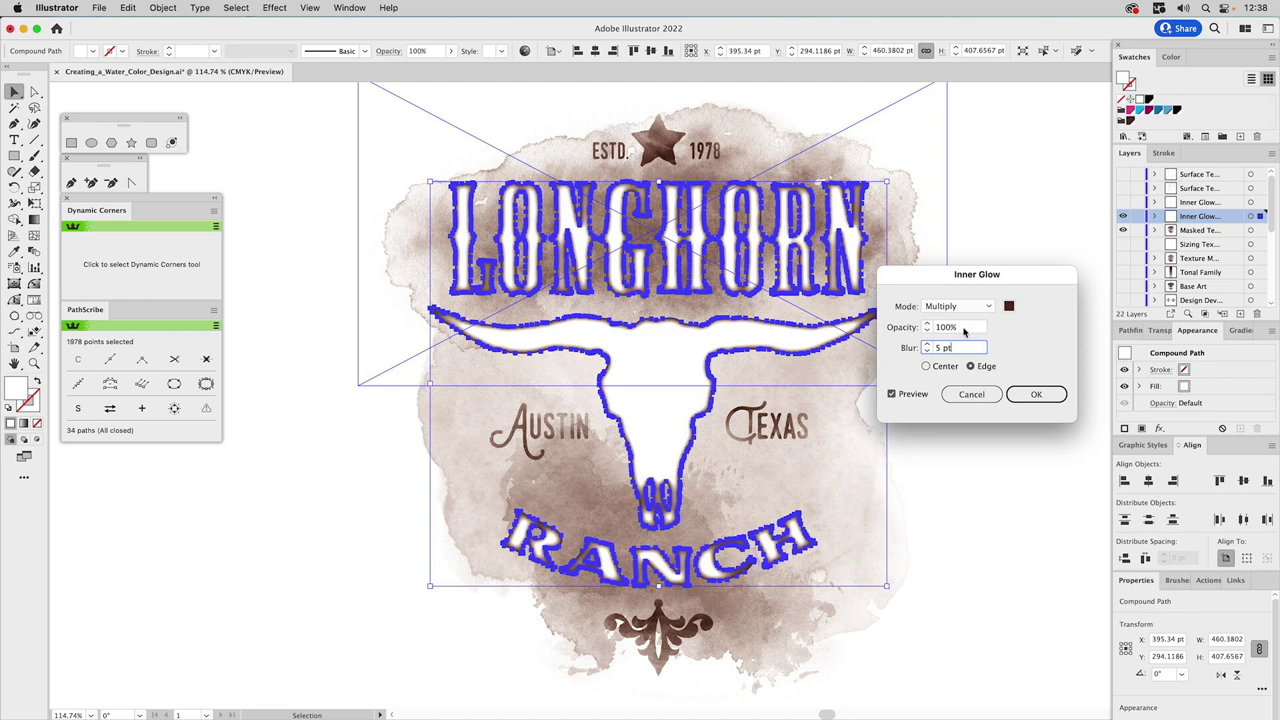
pyautogui.doubleClick(938, 347)
pyautogui.write('7')
pyautogui.press('Return')
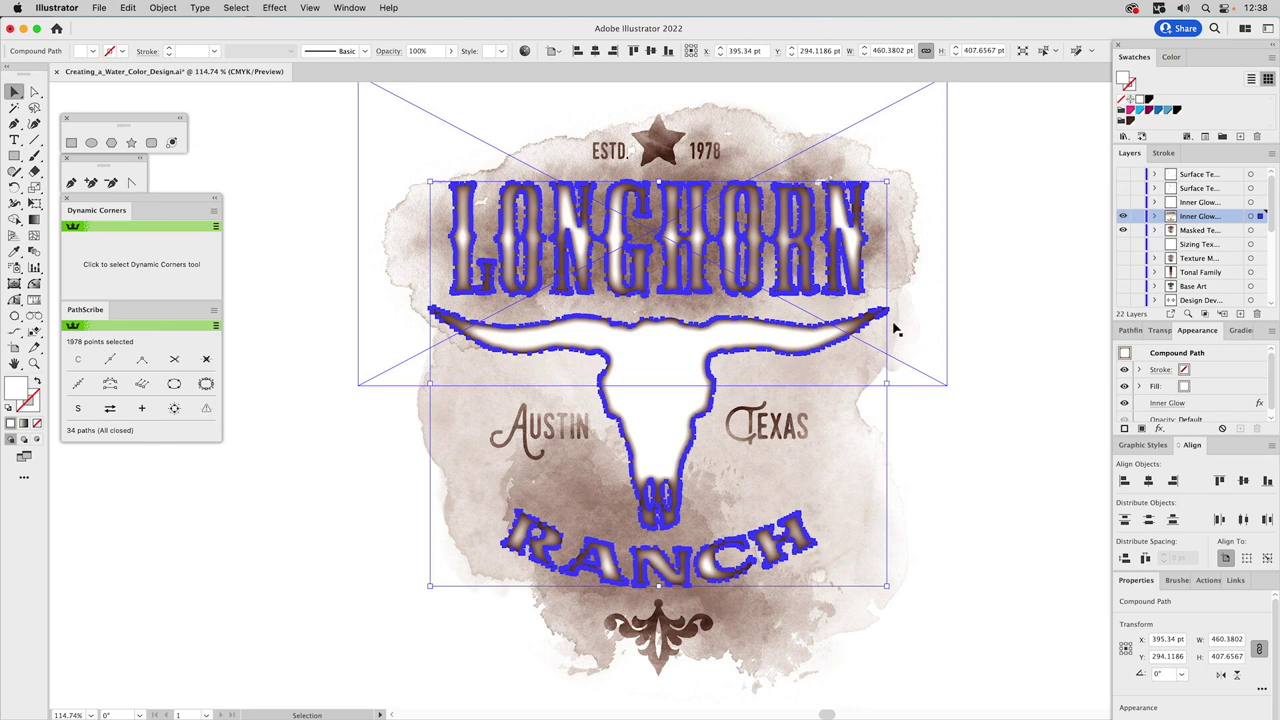
# Edit the applied inner glow to a 5 pt blur and deselect the artwork
pyautogui.click(1164, 404)
pyautogui.doubleClick(940, 348)
pyautogui.write('5')
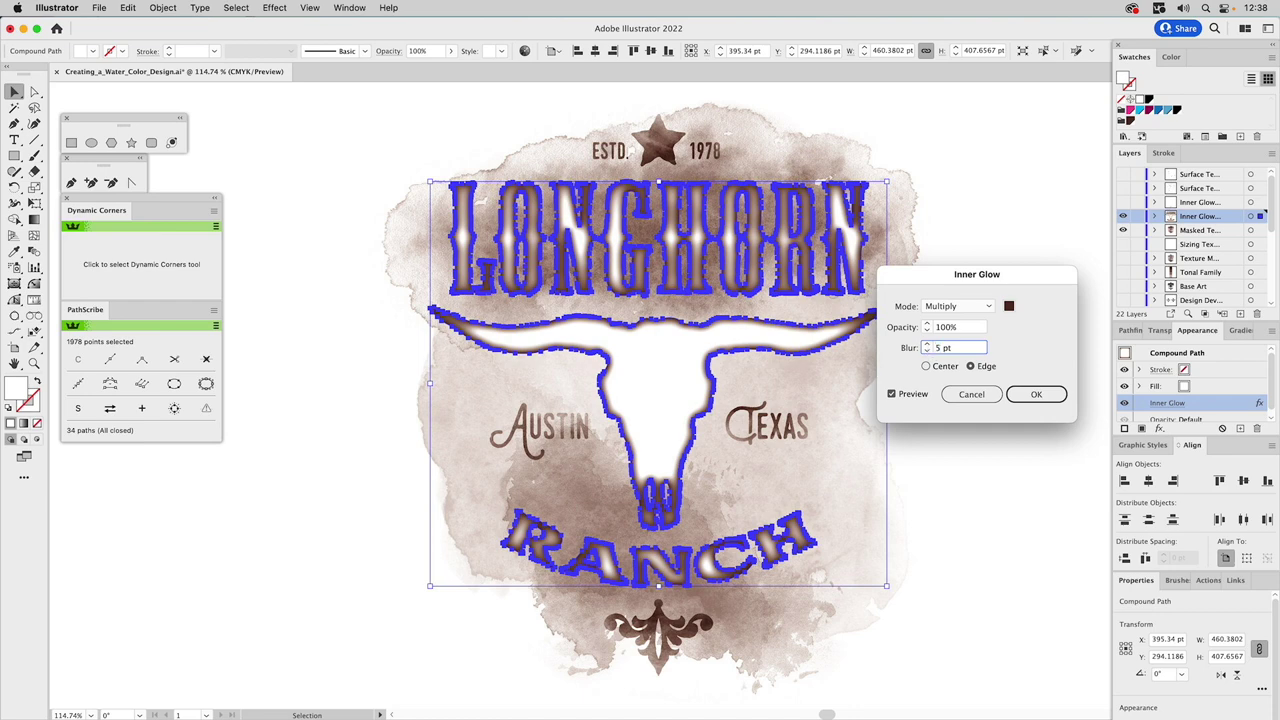
pyautogui.press('Return')
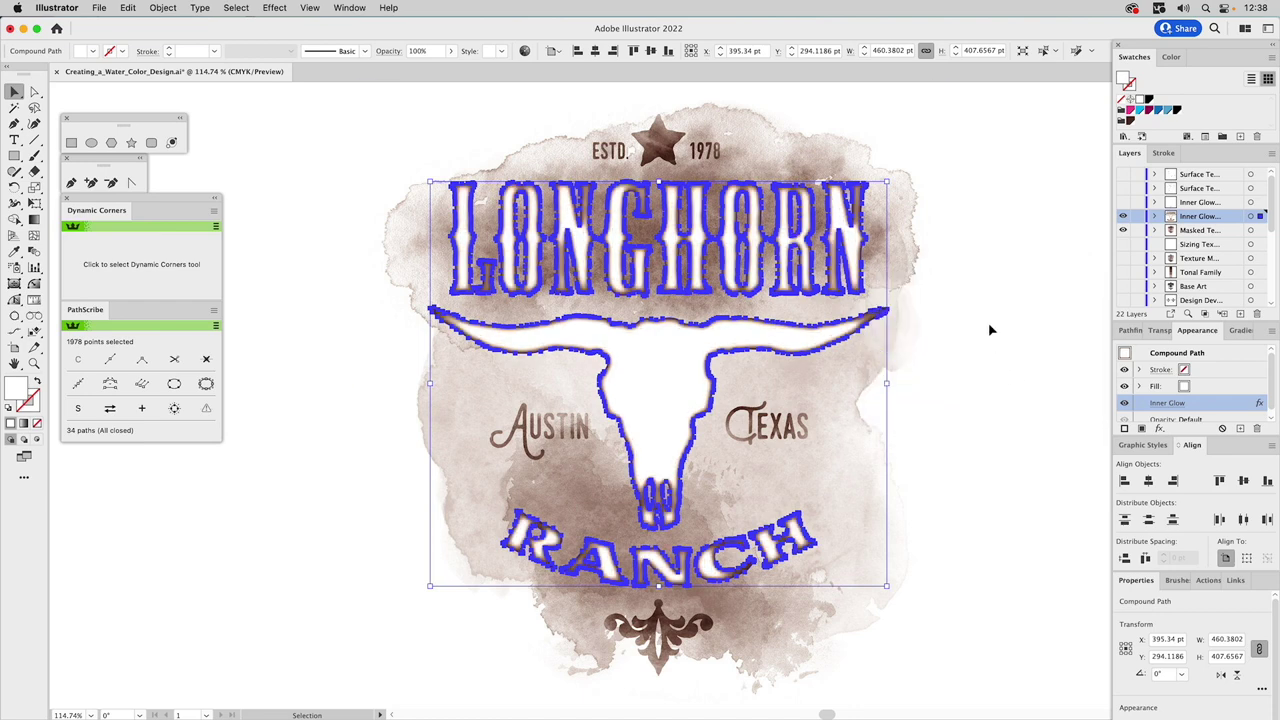
pyautogui.click(988, 331)
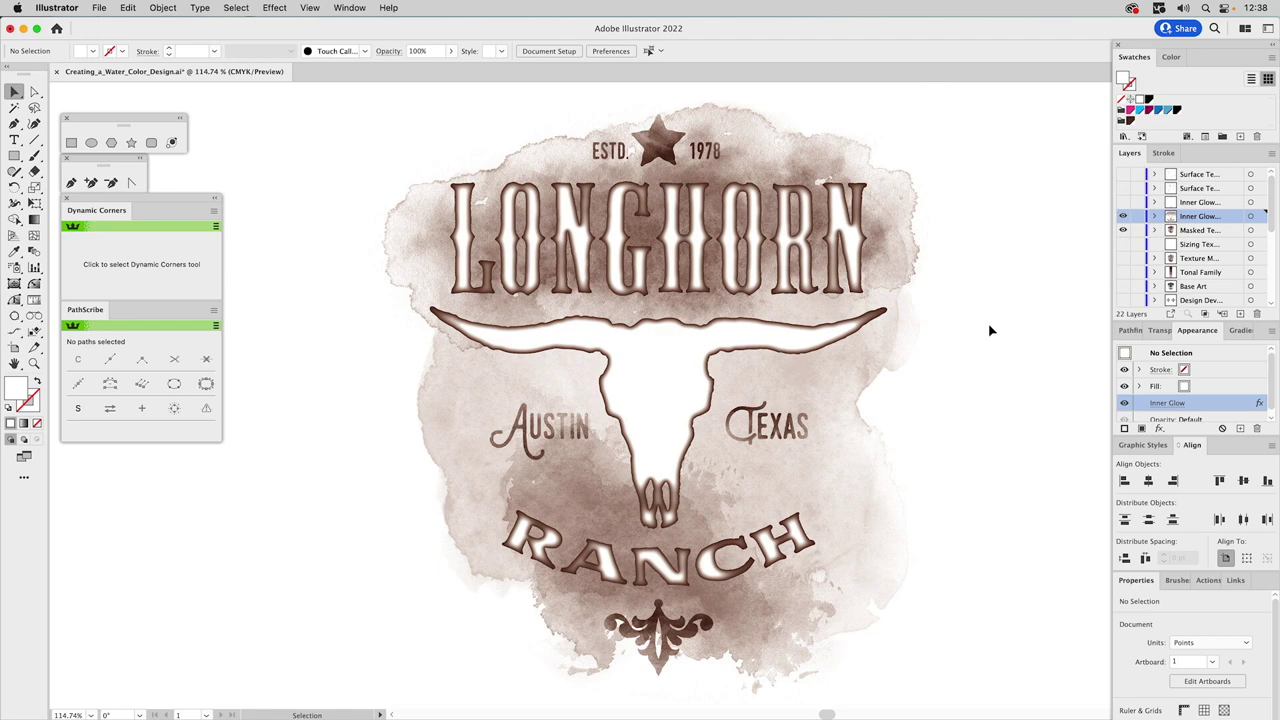
# Set the white compound path's blending mode to Multiply and its opacity to 40%, and leave it deselected
pyautogui.click(808, 337)
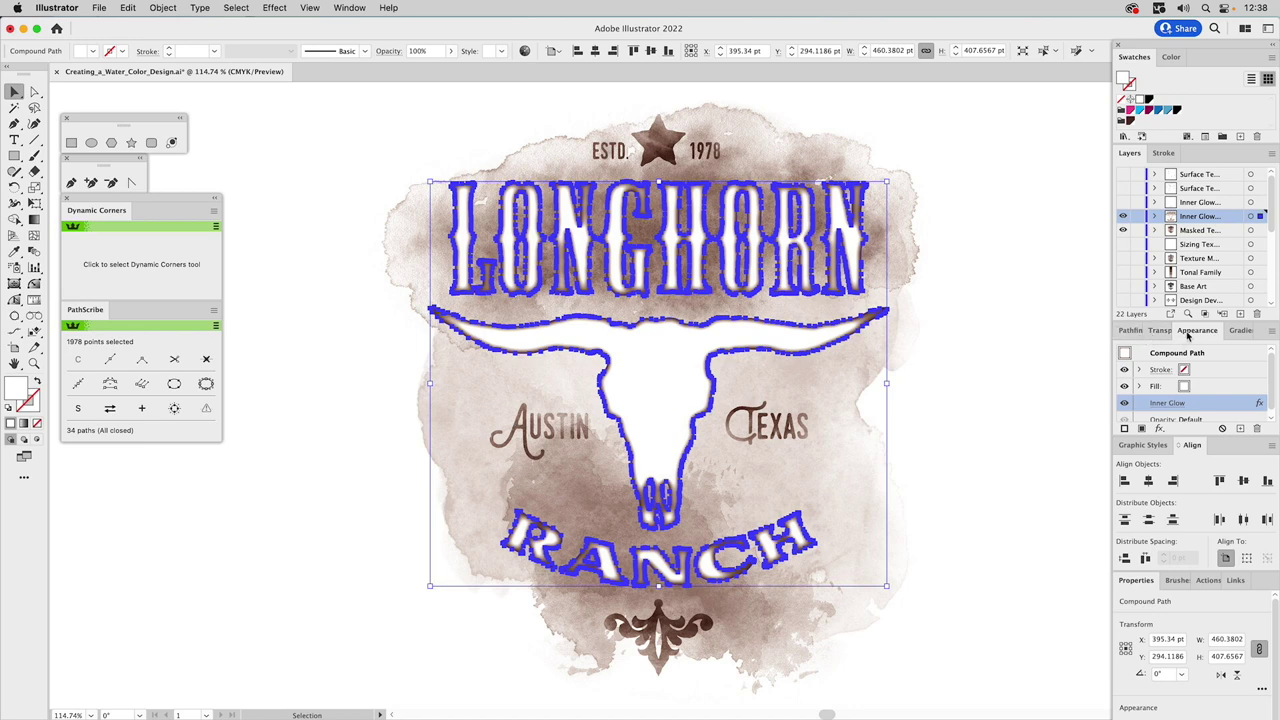
pyautogui.click(1165, 335)
pyautogui.click(1148, 351)
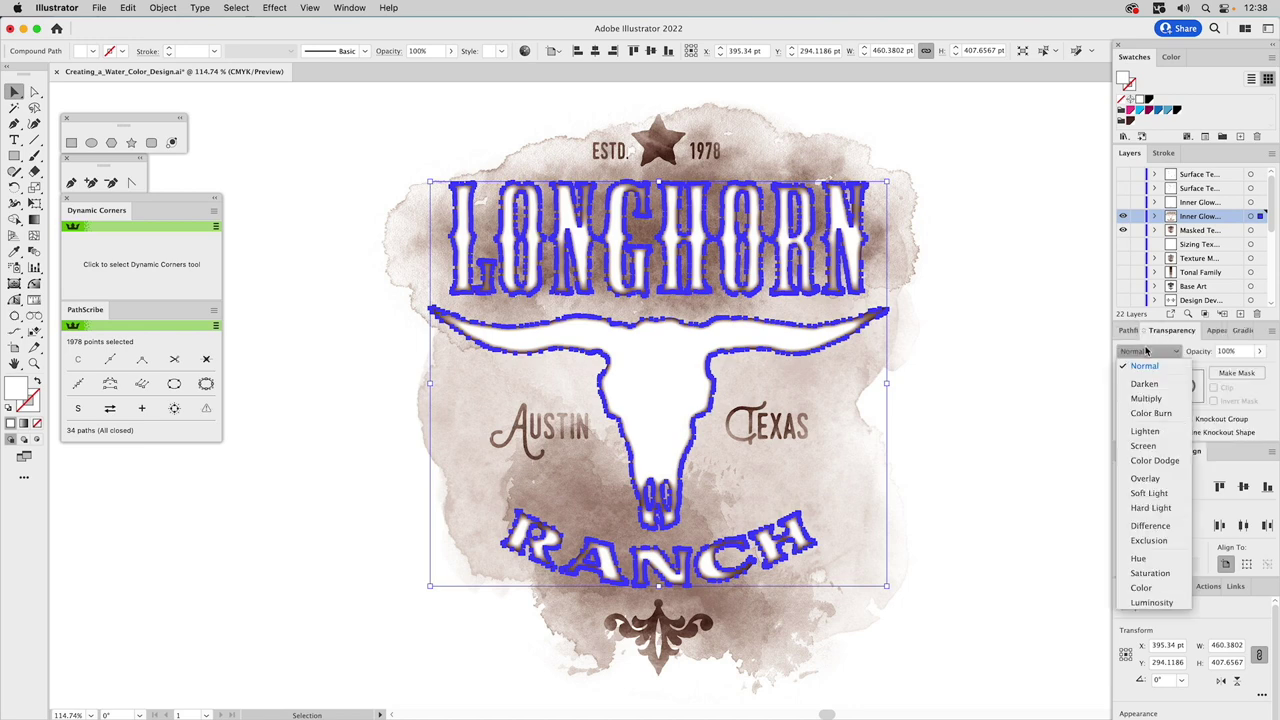
pyautogui.click(1146, 399)
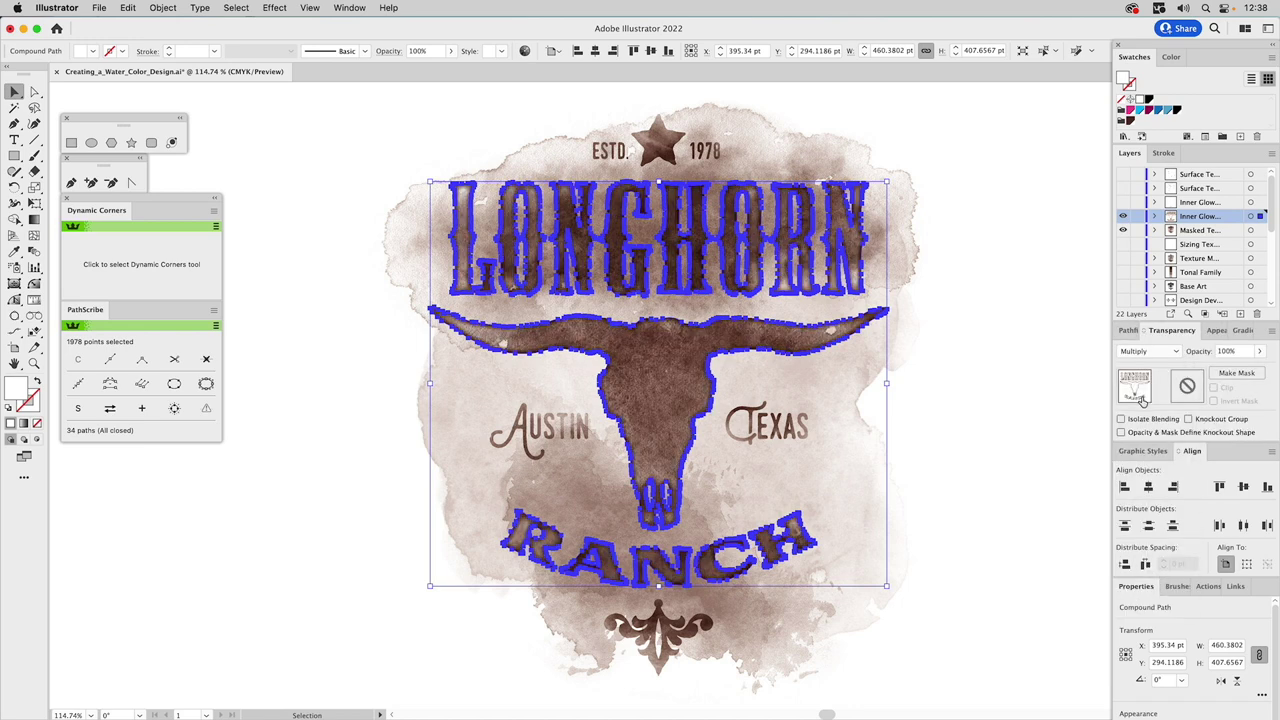
pyautogui.click(1229, 354)
pyautogui.write('40')
pyautogui.click(1024, 300)
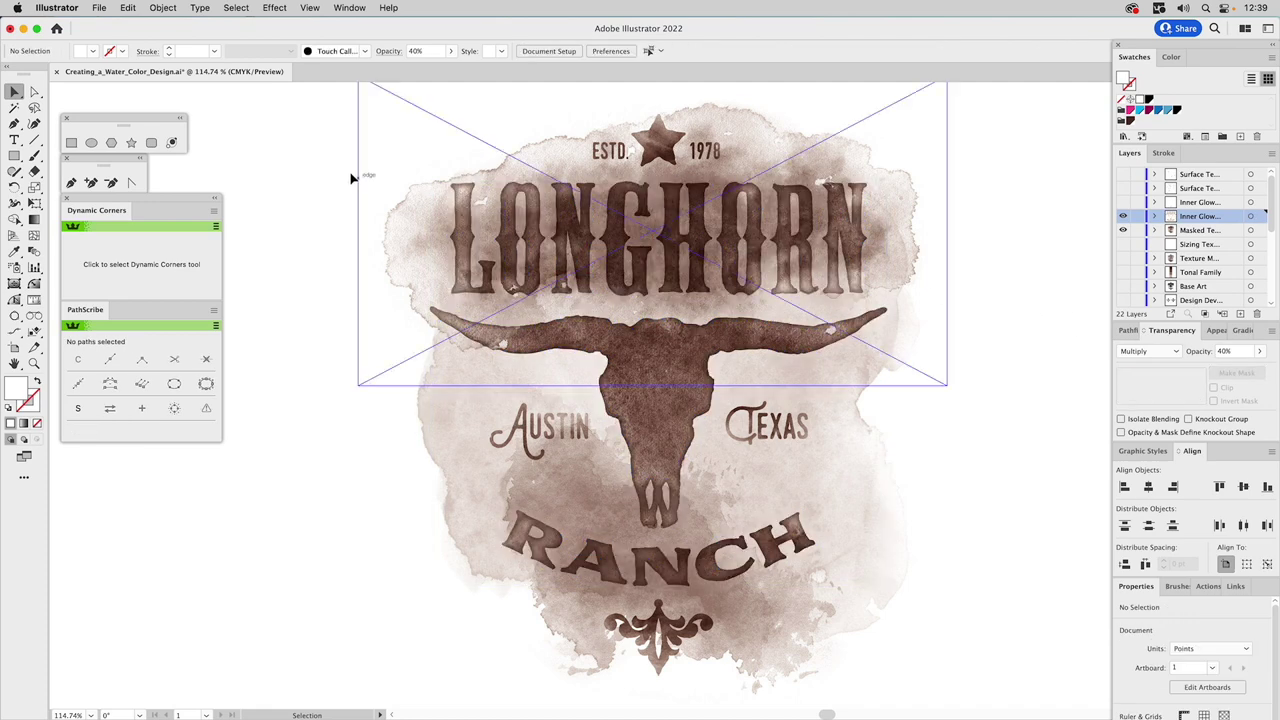
# Show the upper Inner Glow layer and the lower Surface Texture layer, and center the Film_Crud.tif texture horizontally on the artboard
pyautogui.press('z')
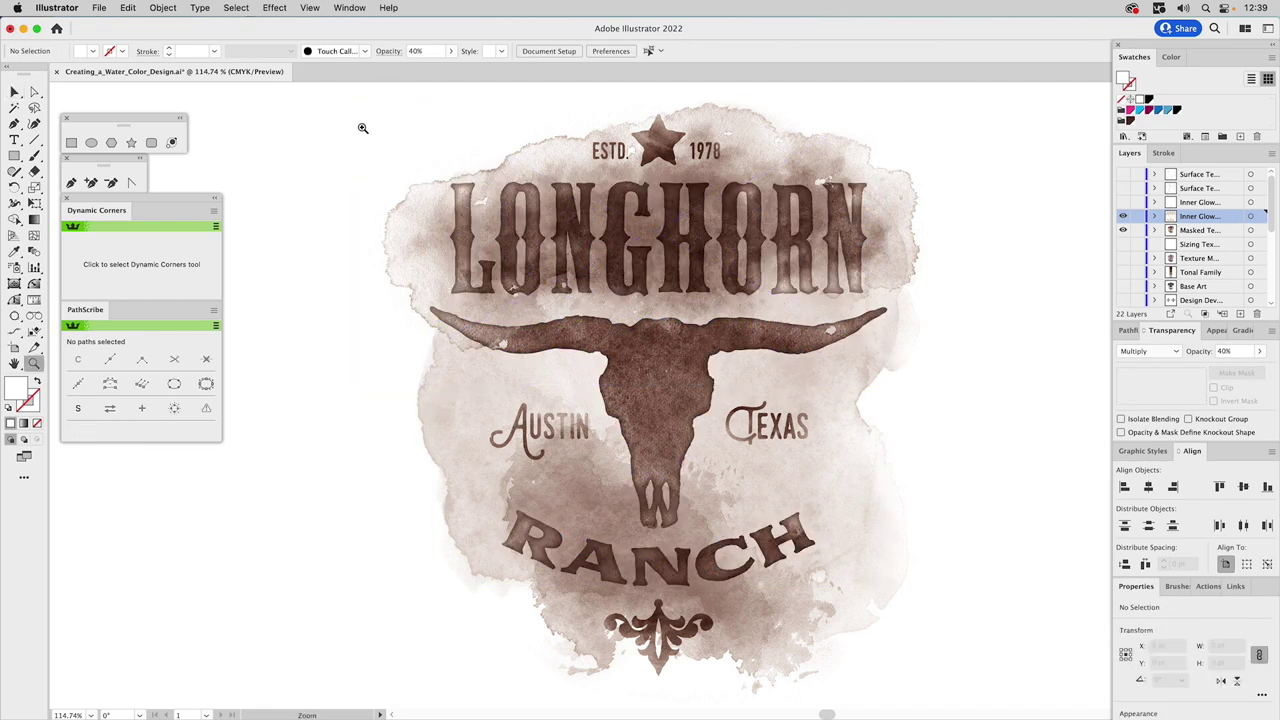
pyautogui.moveTo(388, 139); pyautogui.dragTo(675, 388)
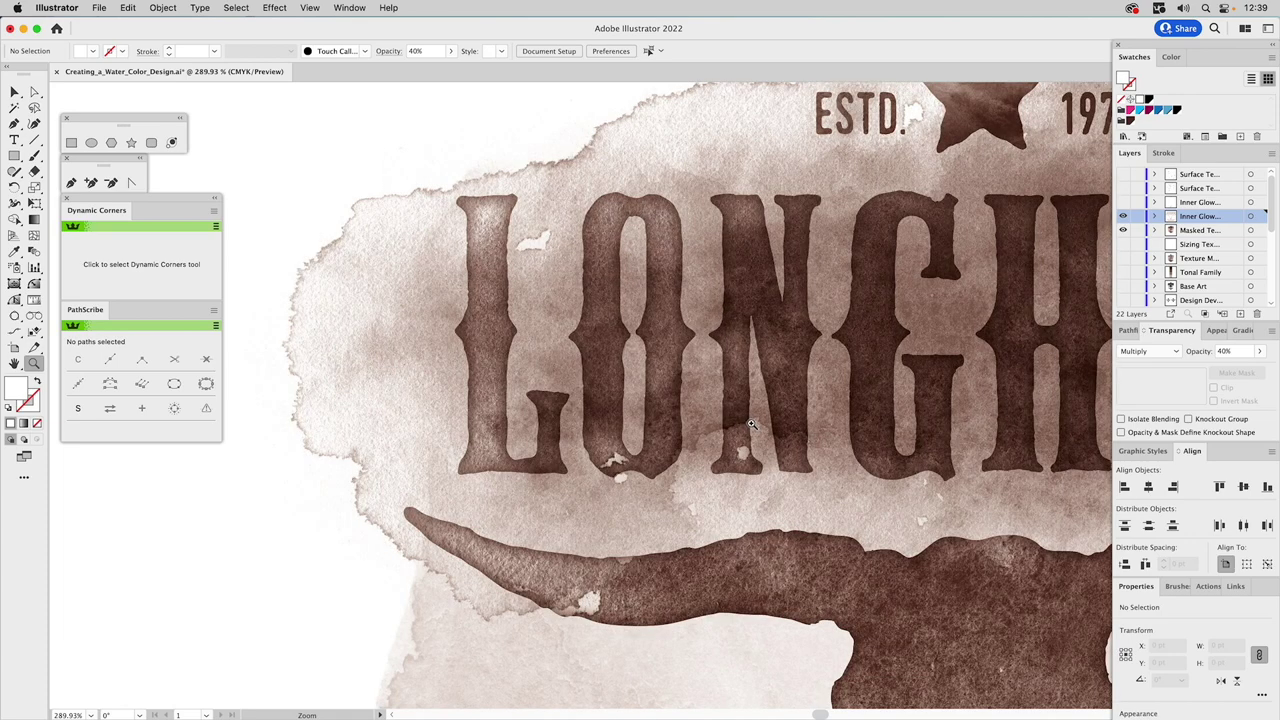
pyautogui.press('super')
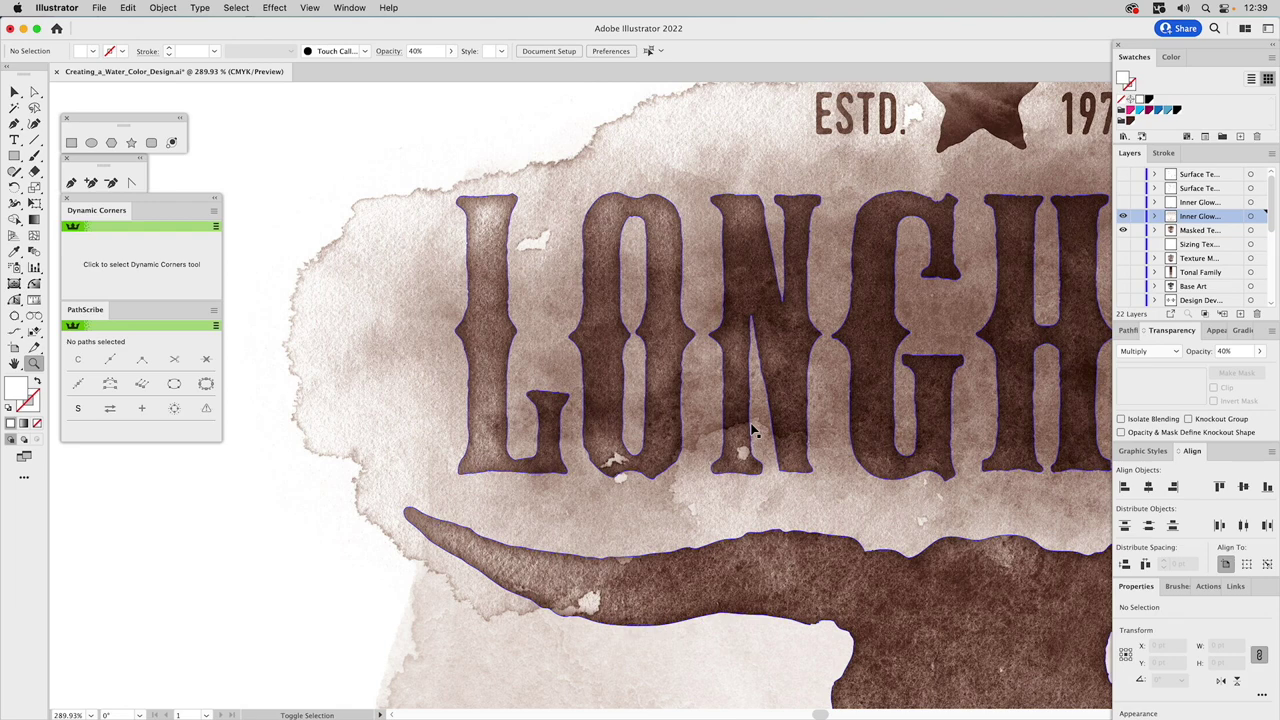
pyautogui.press('super+0')
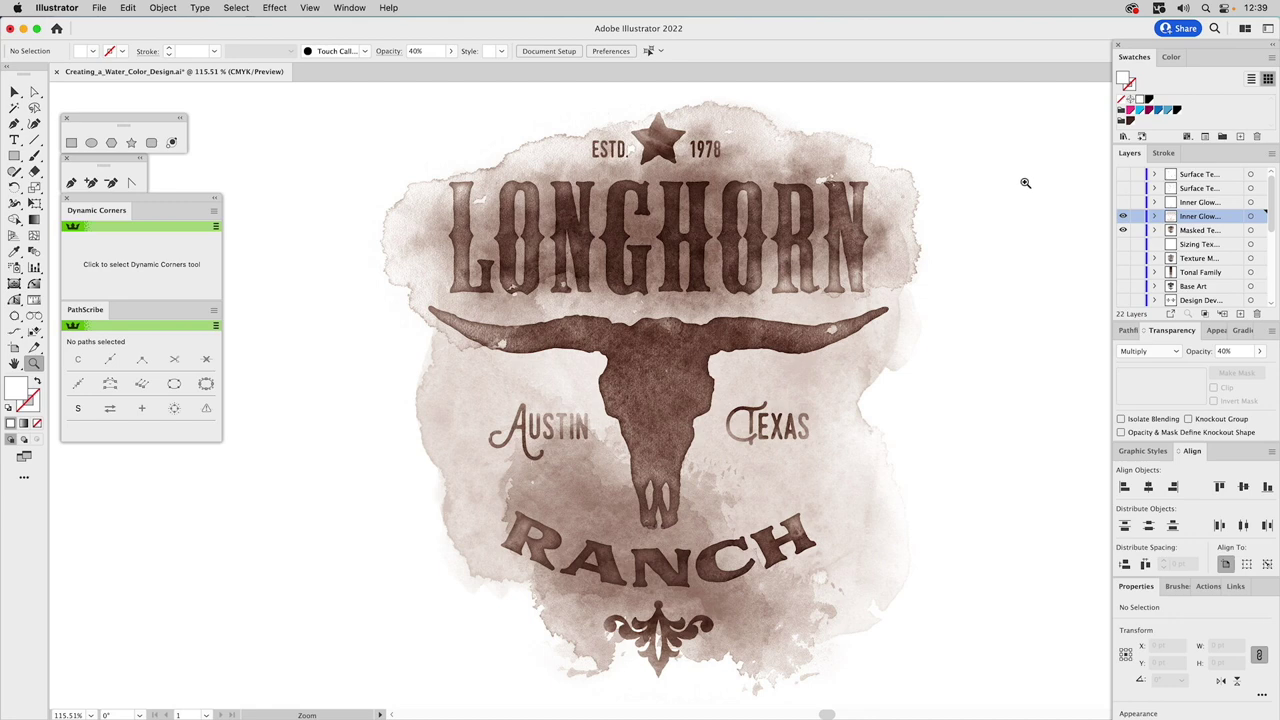
pyautogui.press('v')
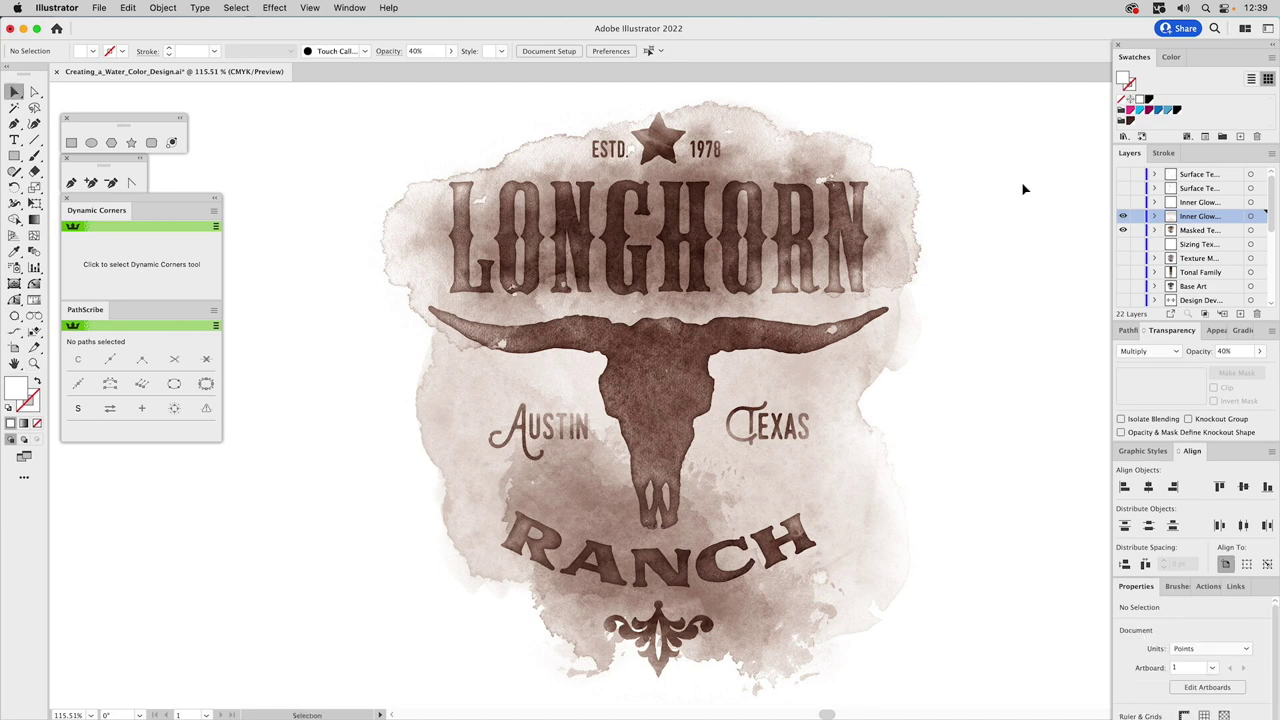
pyautogui.click(1123, 203)
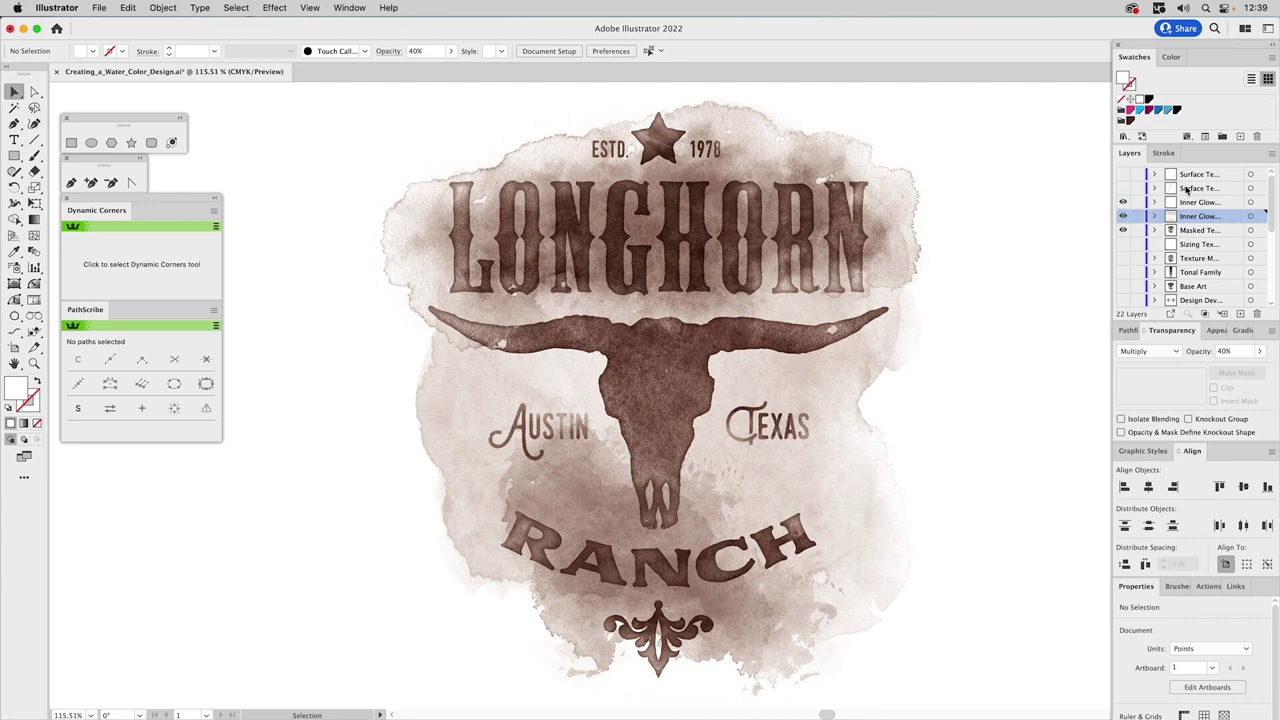
pyautogui.click(1123, 188)
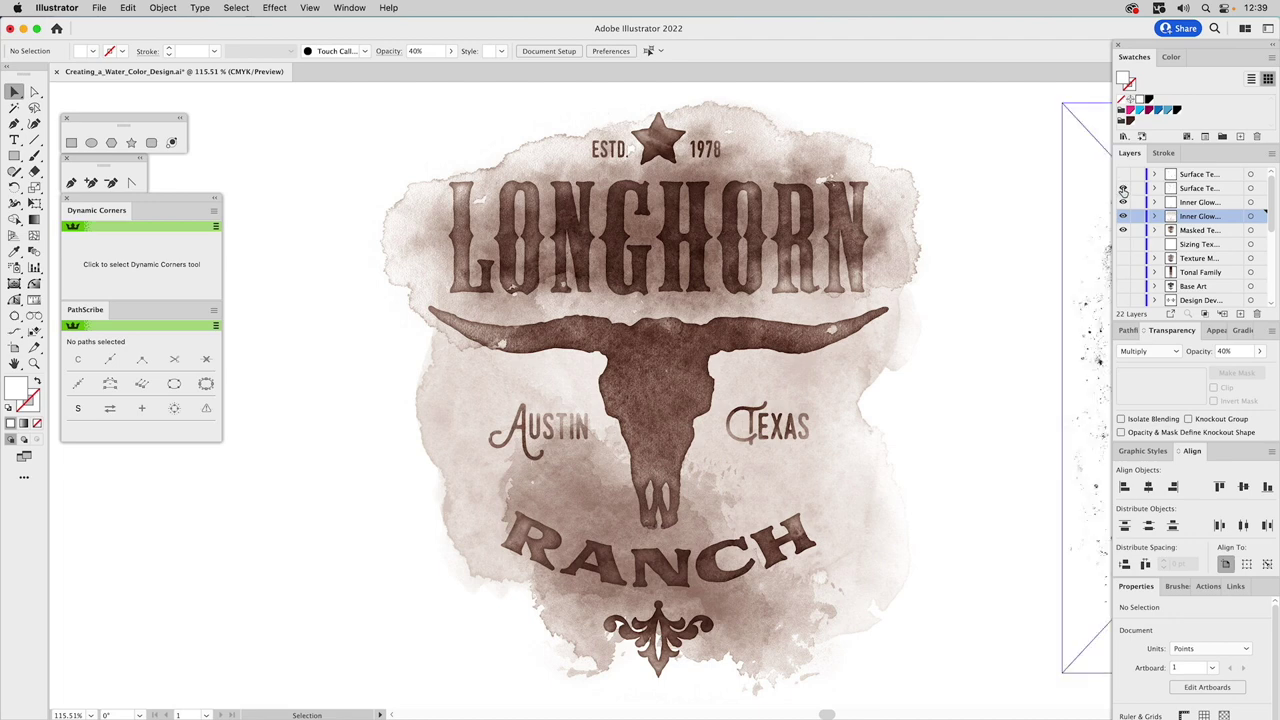
pyautogui.click(1072, 257)
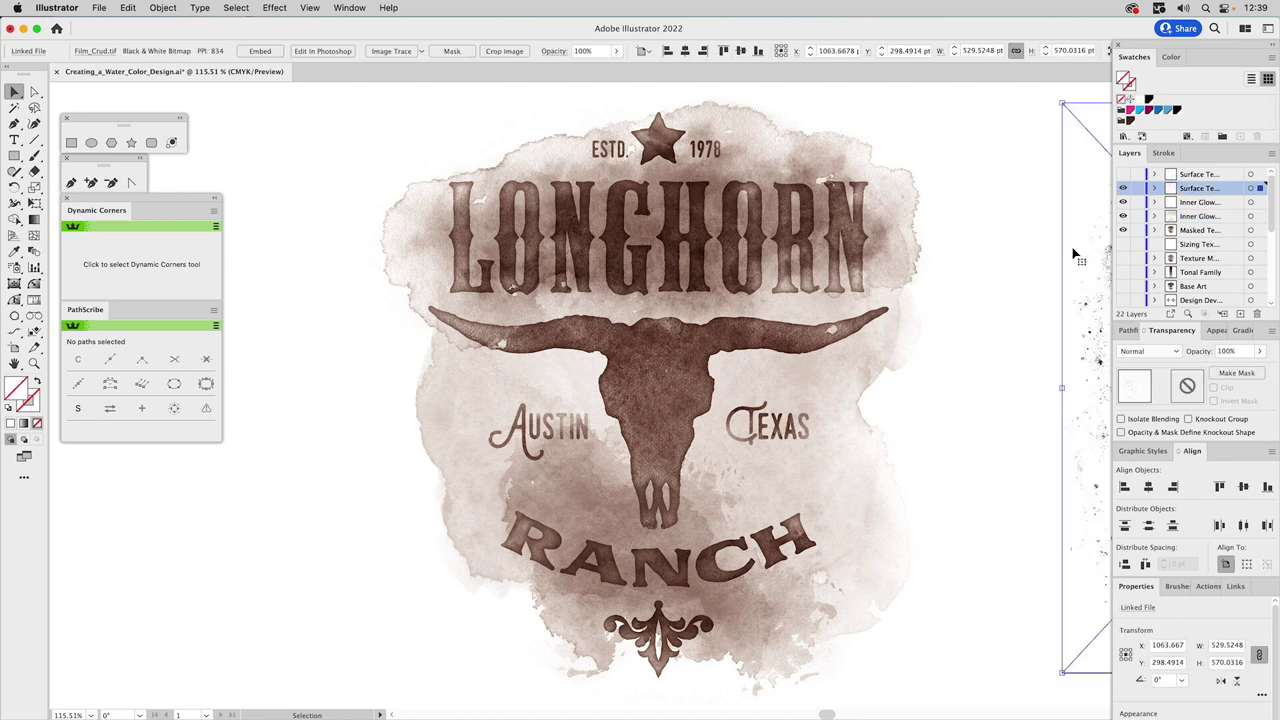
pyautogui.click(1148, 487)
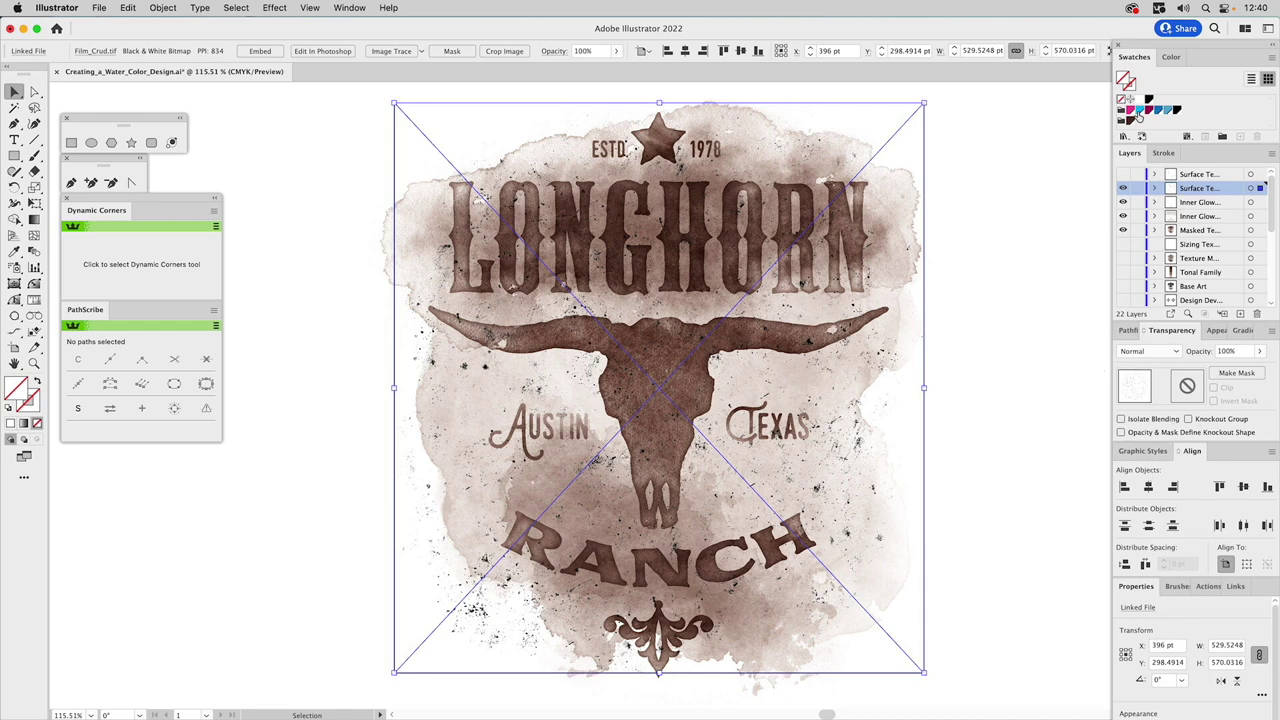
# Color the Film_Crud.tif texture dark brown, set its opacity to 20% and its blending mode to Multiply, and deselect it
pyautogui.click(1133, 120)
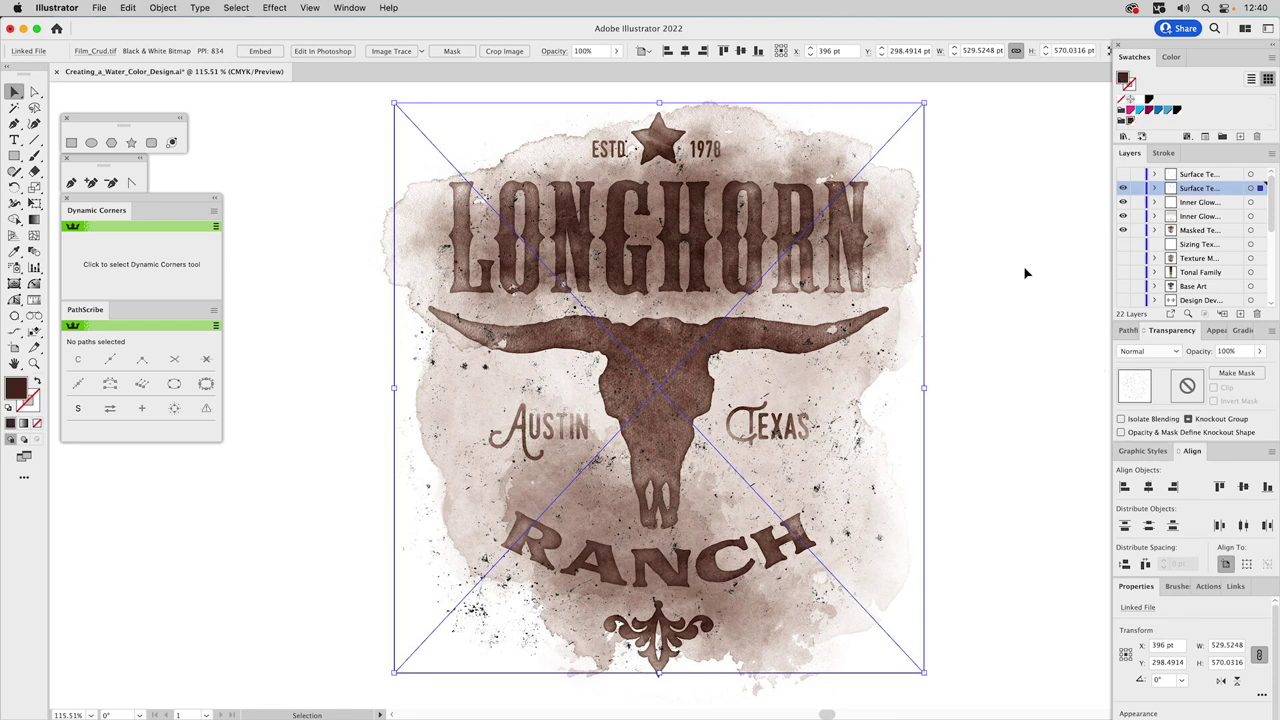
pyautogui.click(1230, 353)
pyautogui.write('20%')
pyautogui.press('Return')
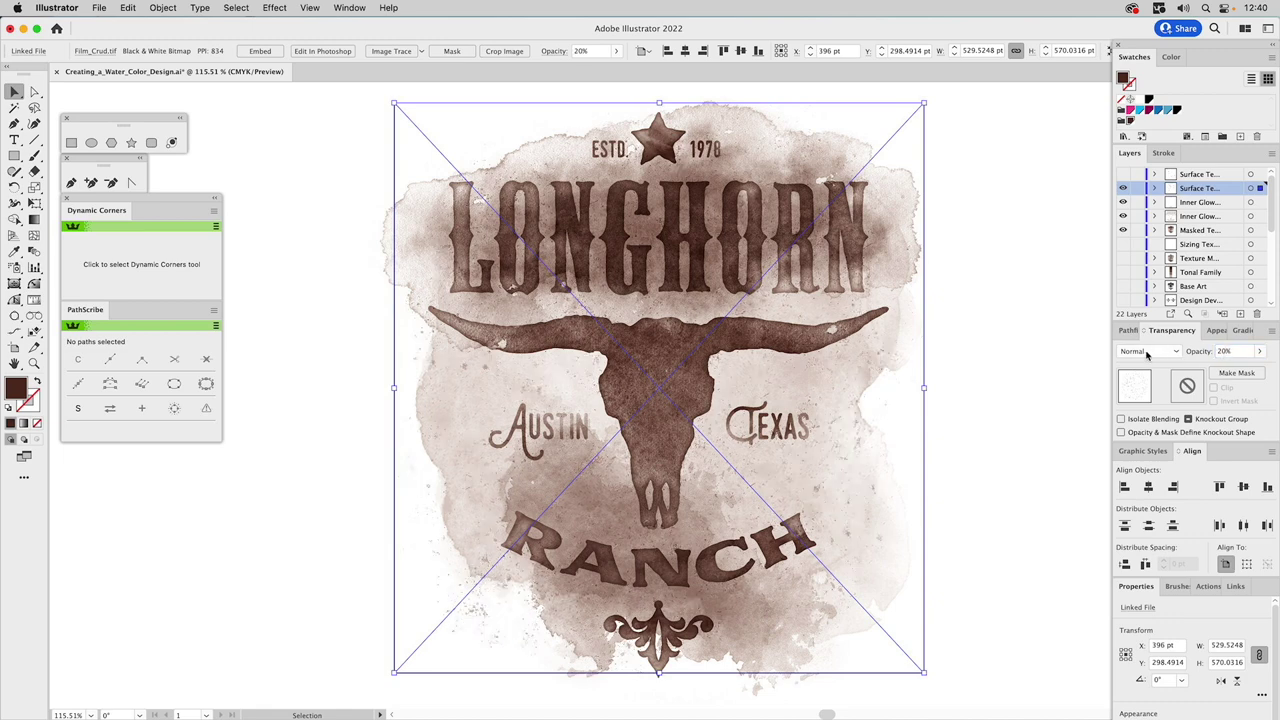
pyautogui.click(1147, 355)
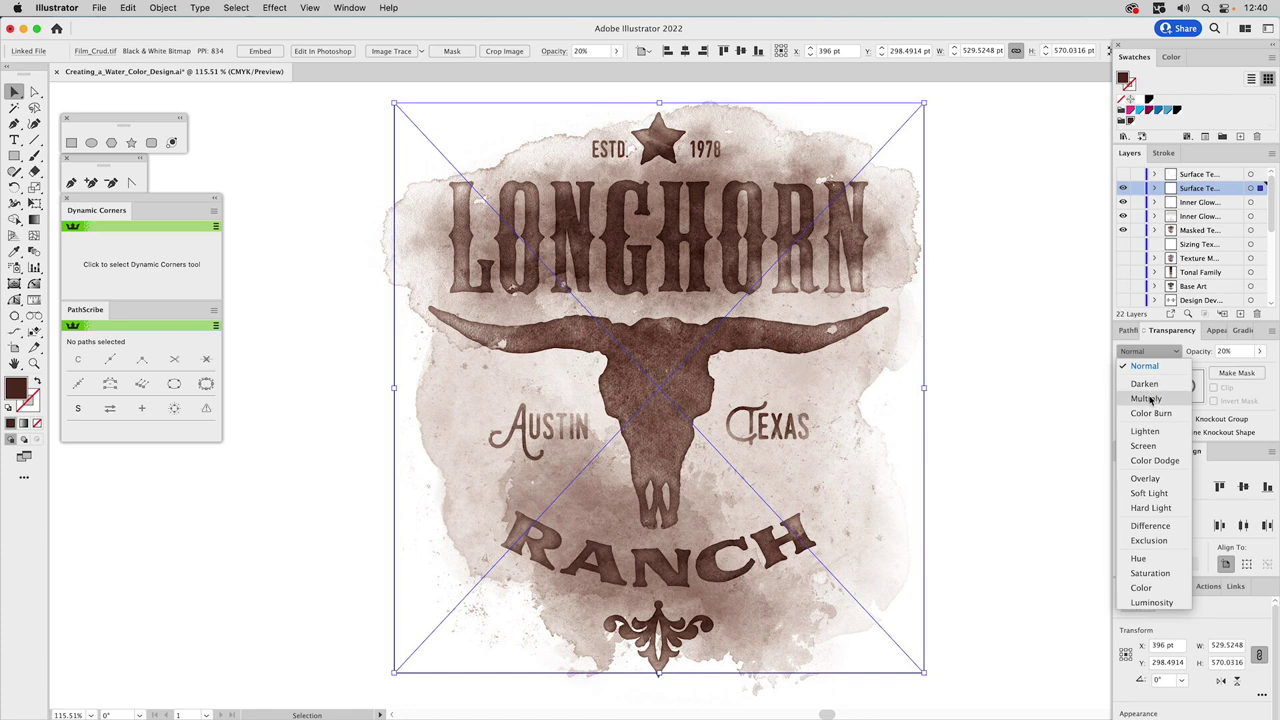
pyautogui.click(1145, 399)
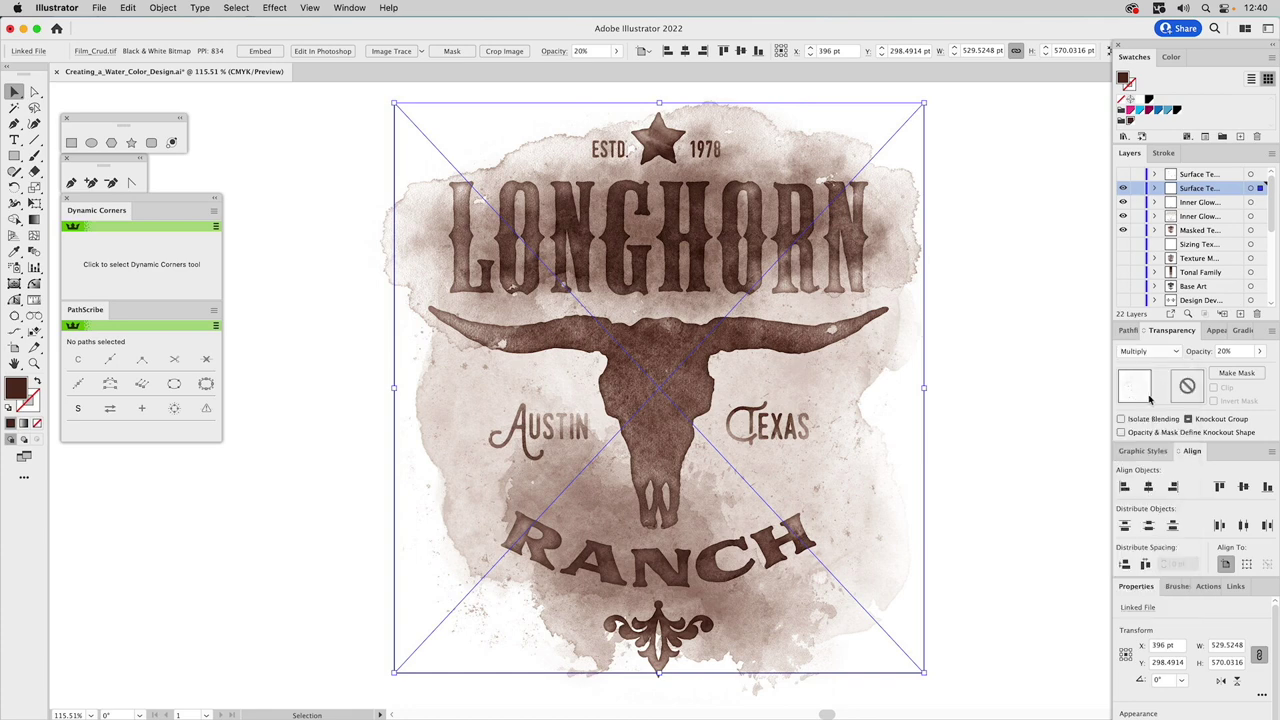
pyautogui.click(993, 329)
# Show the topmost Surface Texture layer and color its Speckles.tif texture white
pyautogui.press('z')
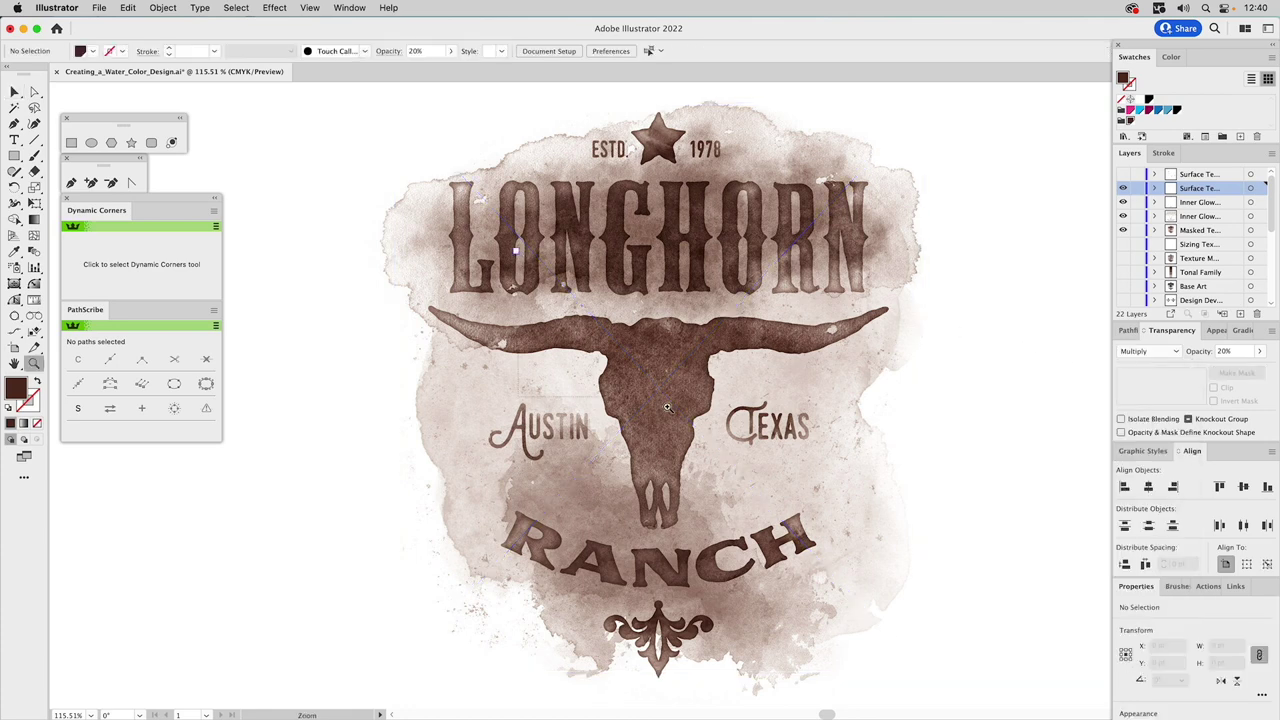
pyautogui.moveTo(667, 407); pyautogui.dragTo(675, 409)
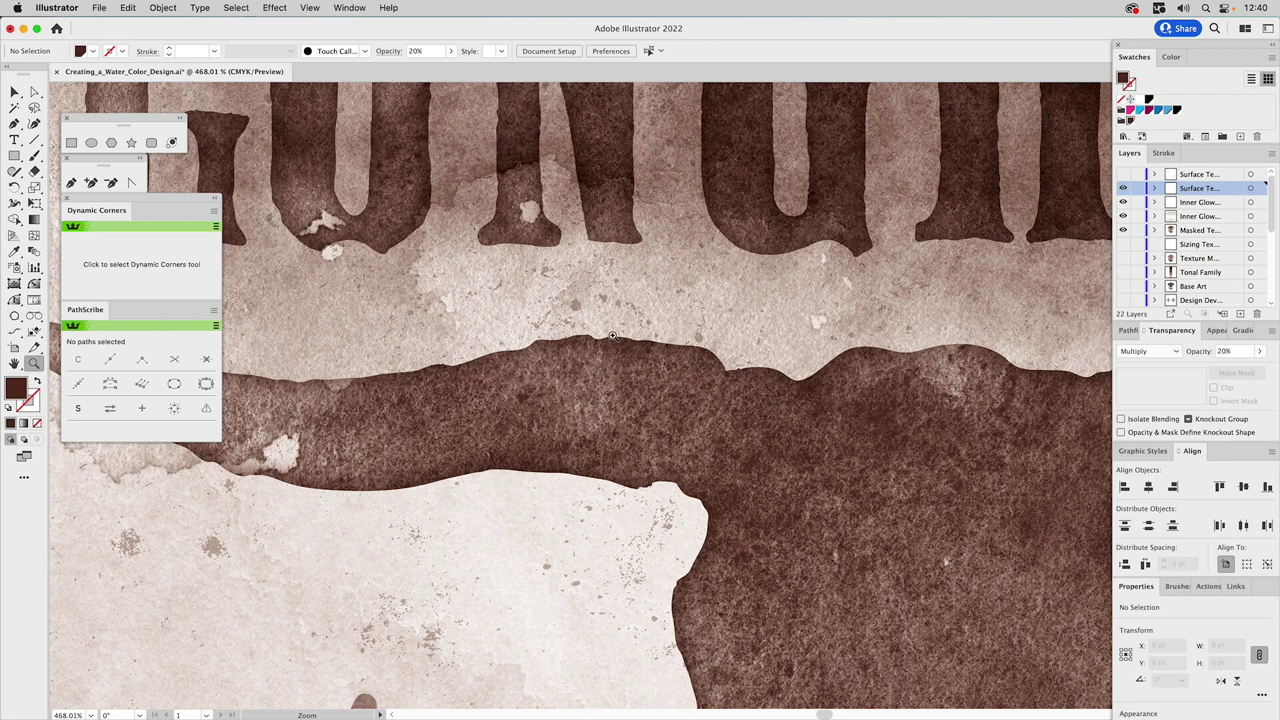
pyautogui.press('super')
pyautogui.press('super+0')
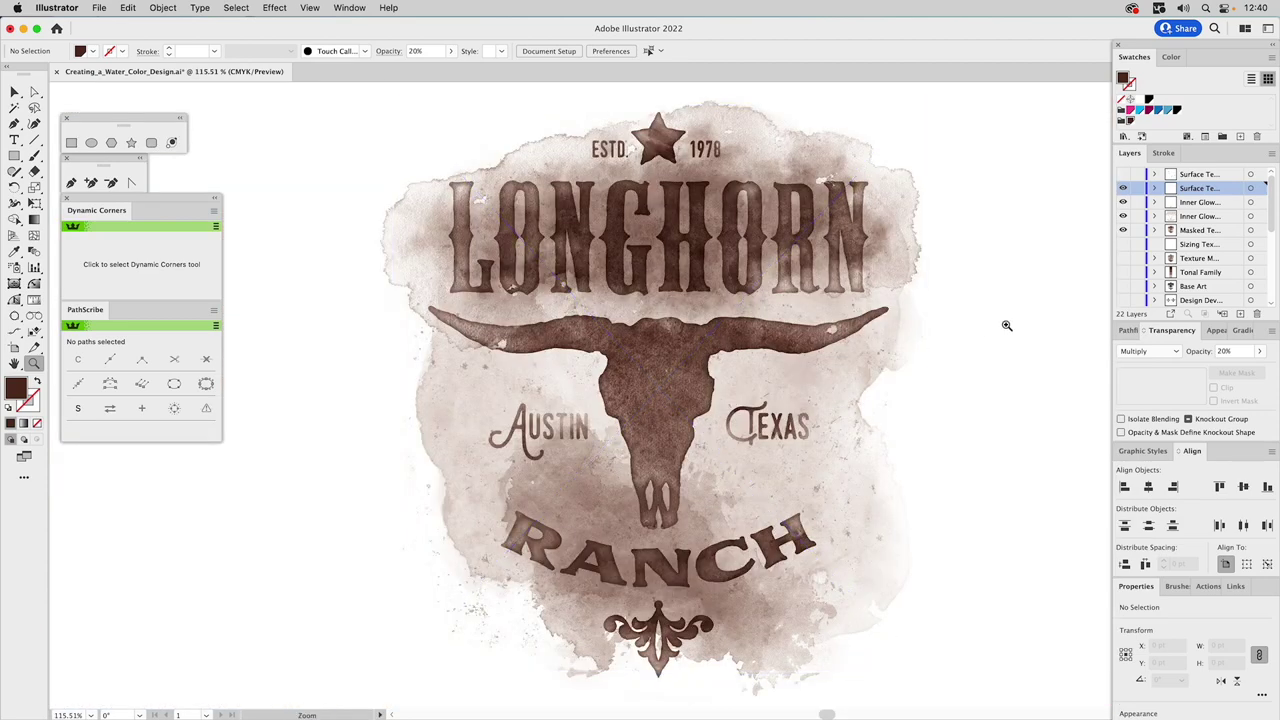
pyautogui.press('v')
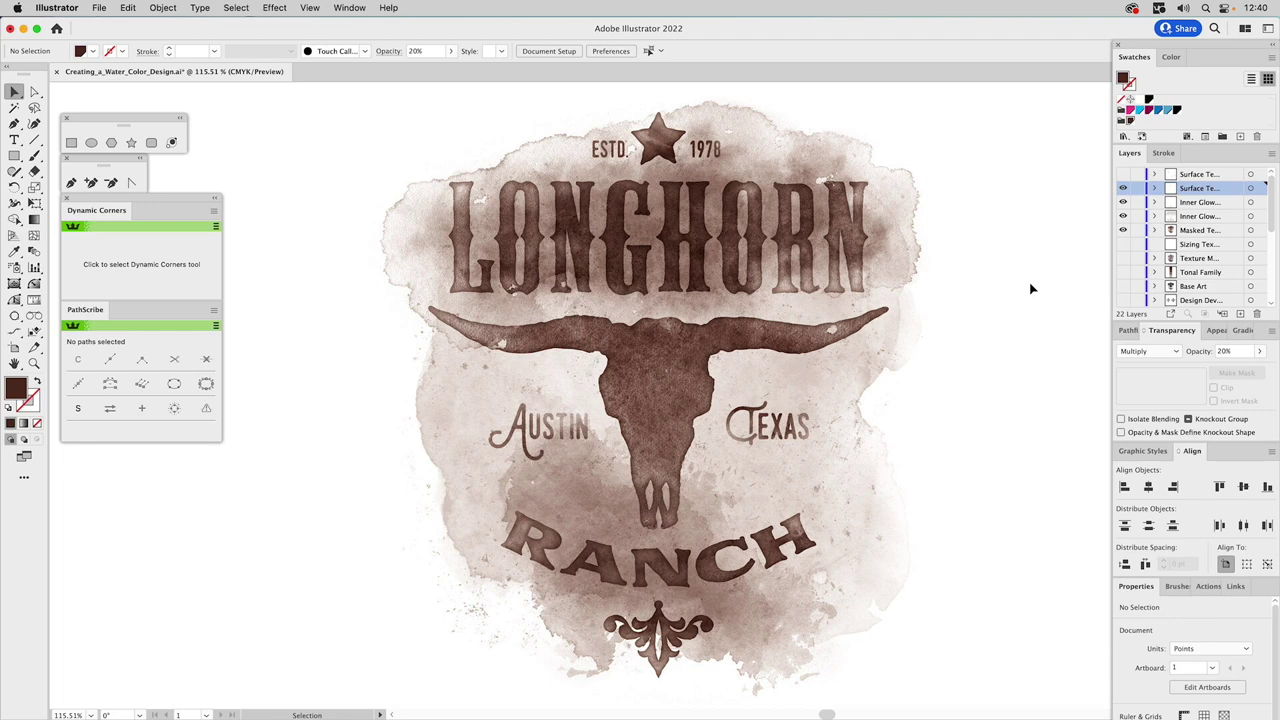
pyautogui.click(1122, 176)
pyautogui.click(1123, 188)
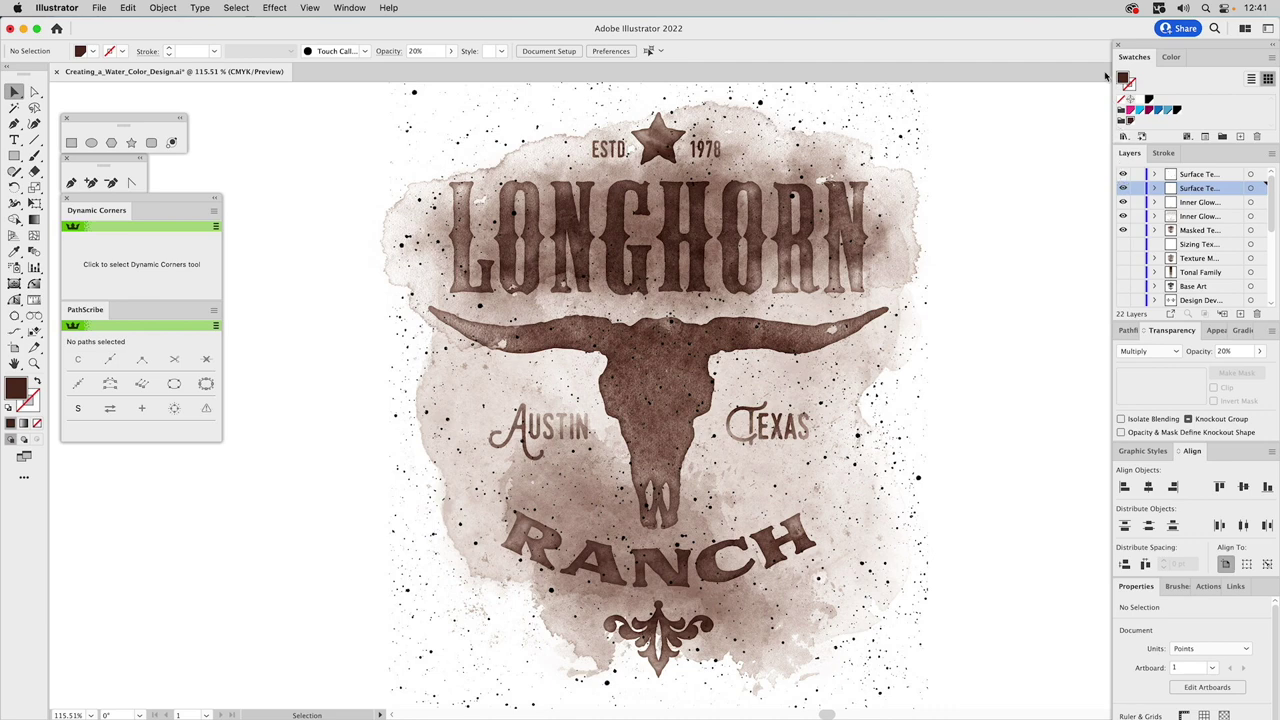
pyautogui.click(885, 105)
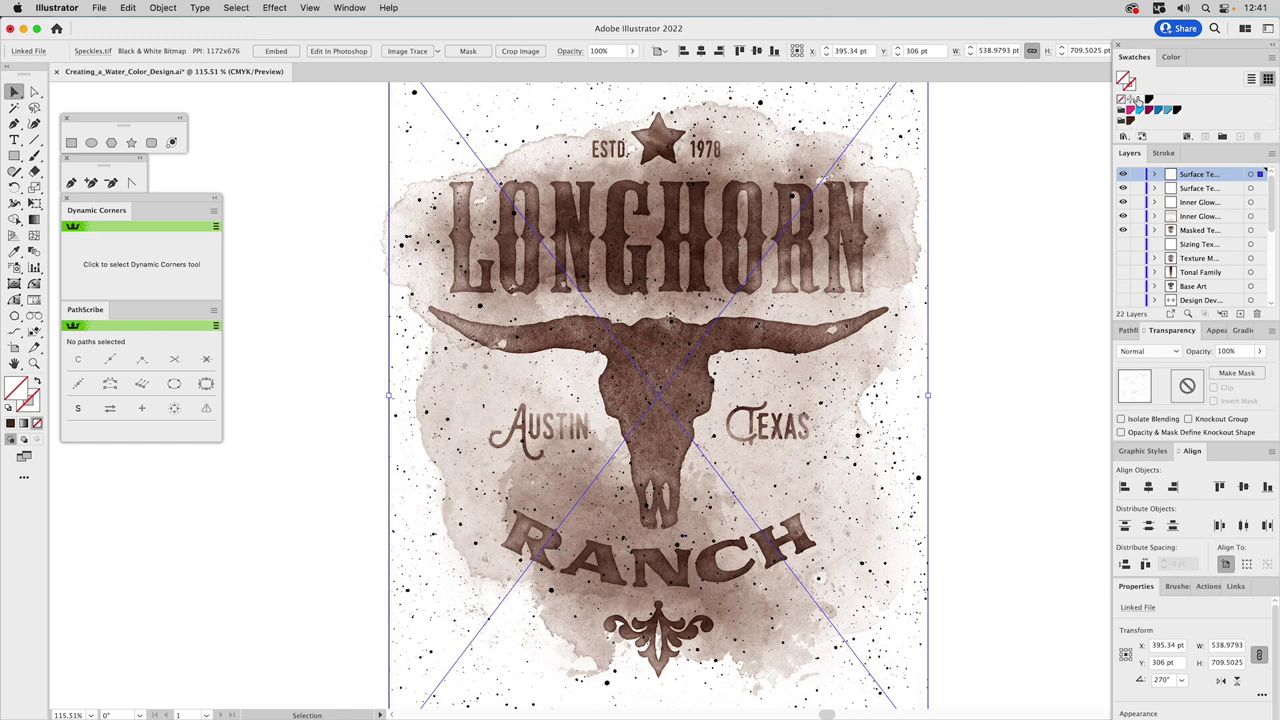
pyautogui.click(1137, 101)
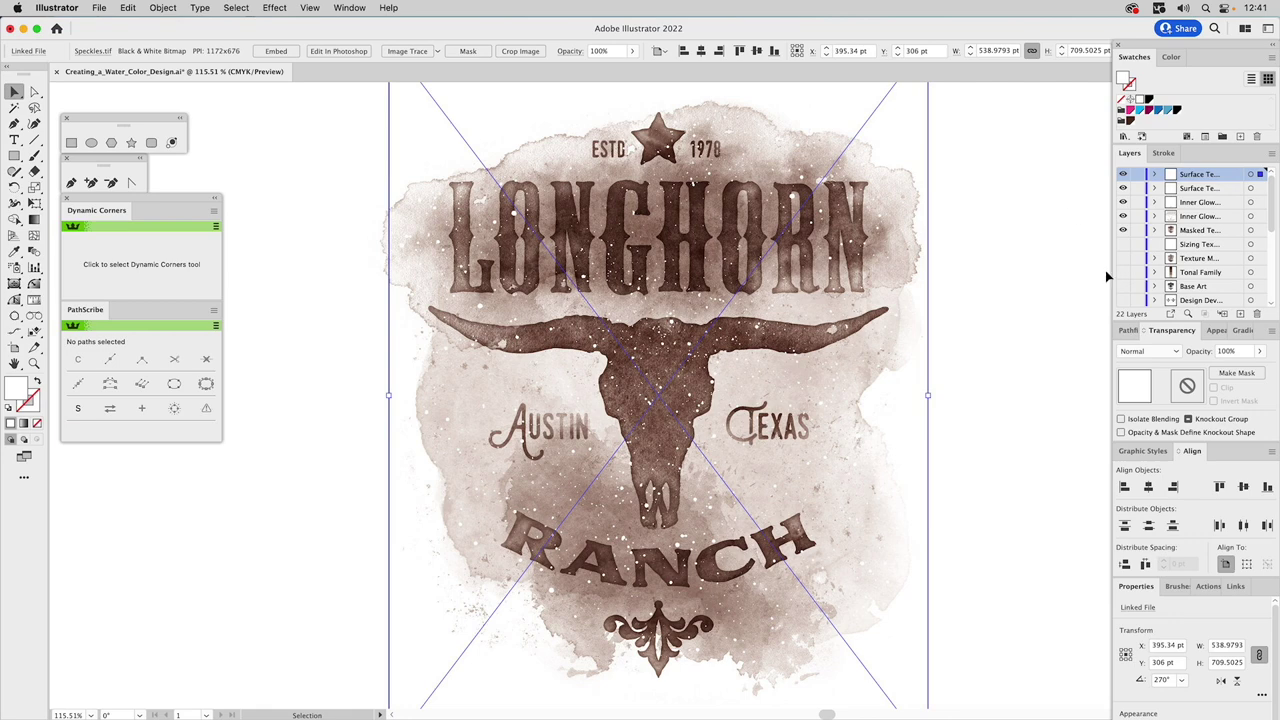
# Set the Speckles.tif texture's opacity to 45% and leave it deselected
pyautogui.click(1227, 351)
pyautogui.write('45')
pyautogui.press('Return')
pyautogui.click(1052, 260)
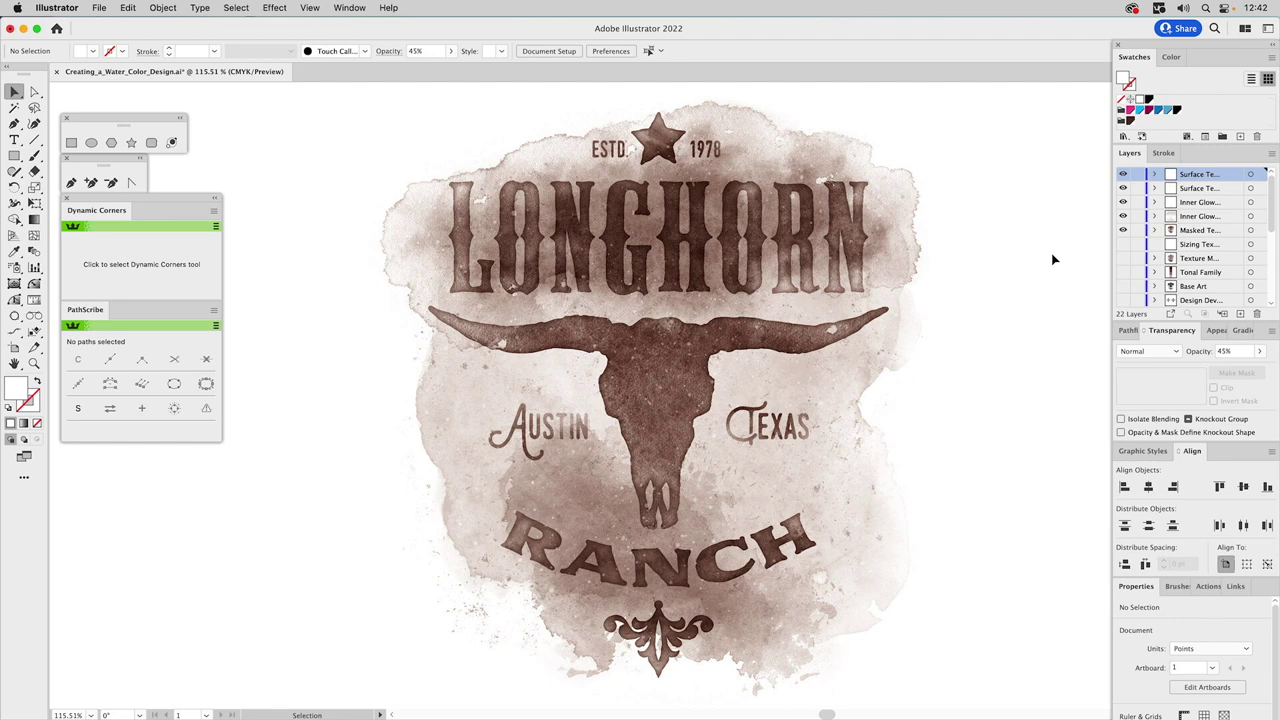
pyautogui.press('super')
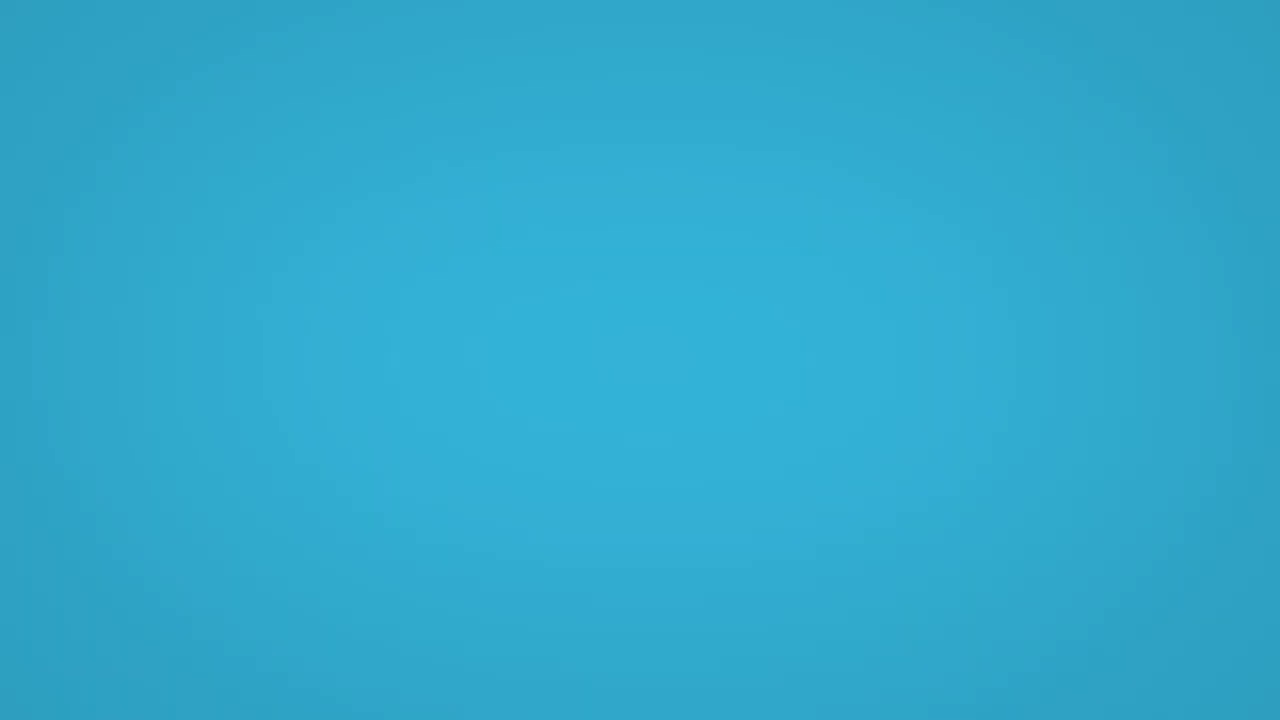